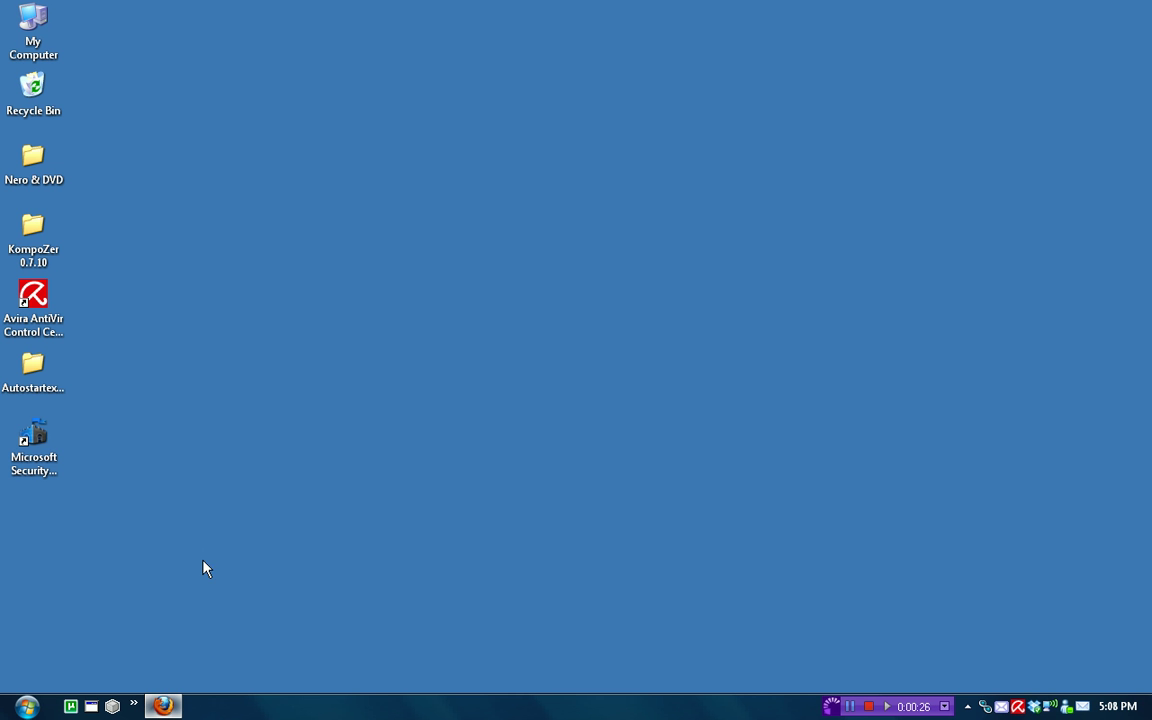
- Return to the VistaPanel browser window and decline saving the password
drag(202, 592, 349, 615)
click(183, 705)
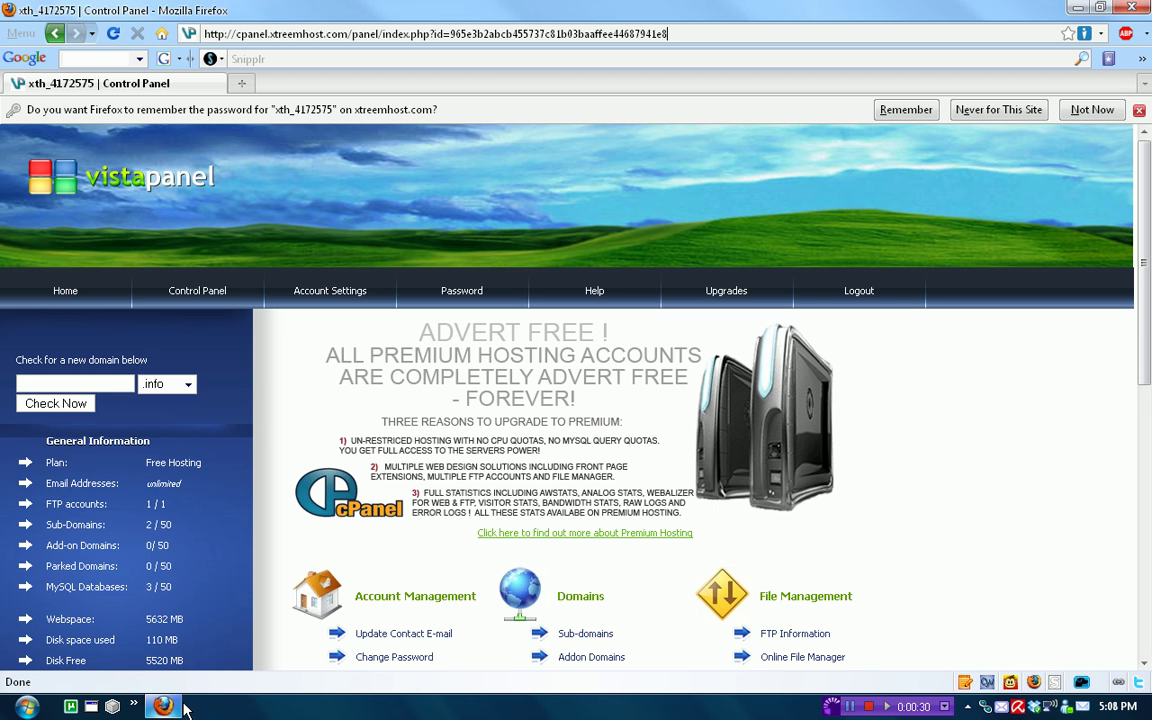
click(1140, 110)
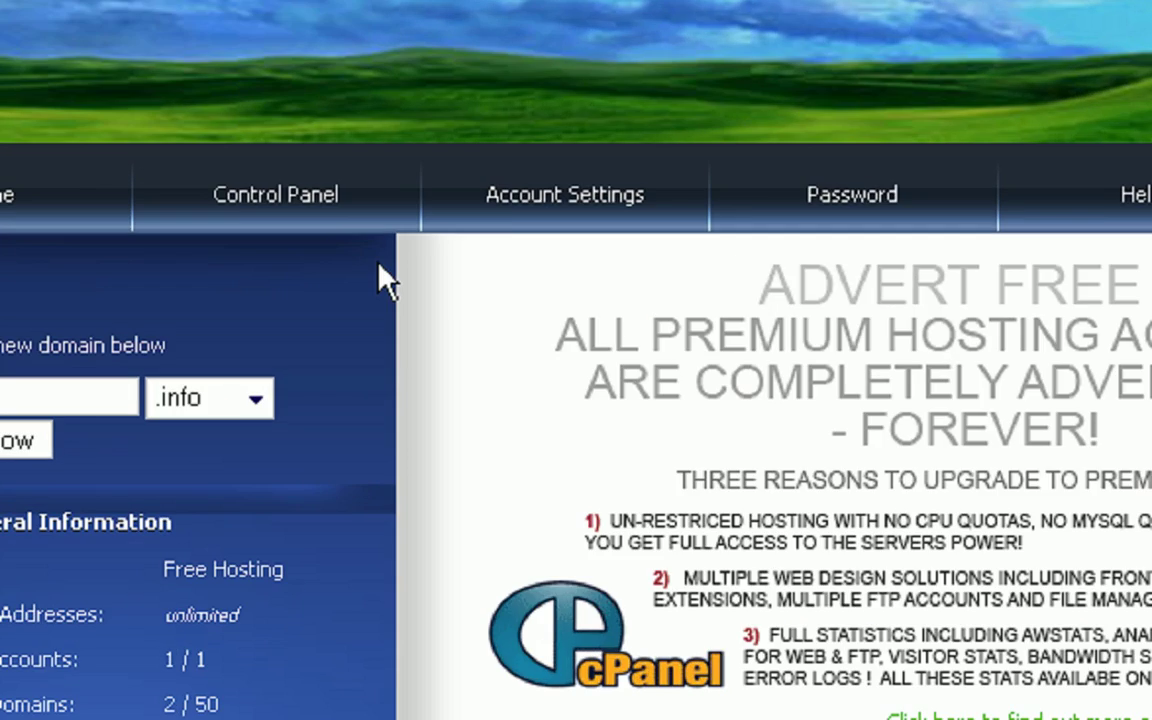
mouse_move(228, 255)
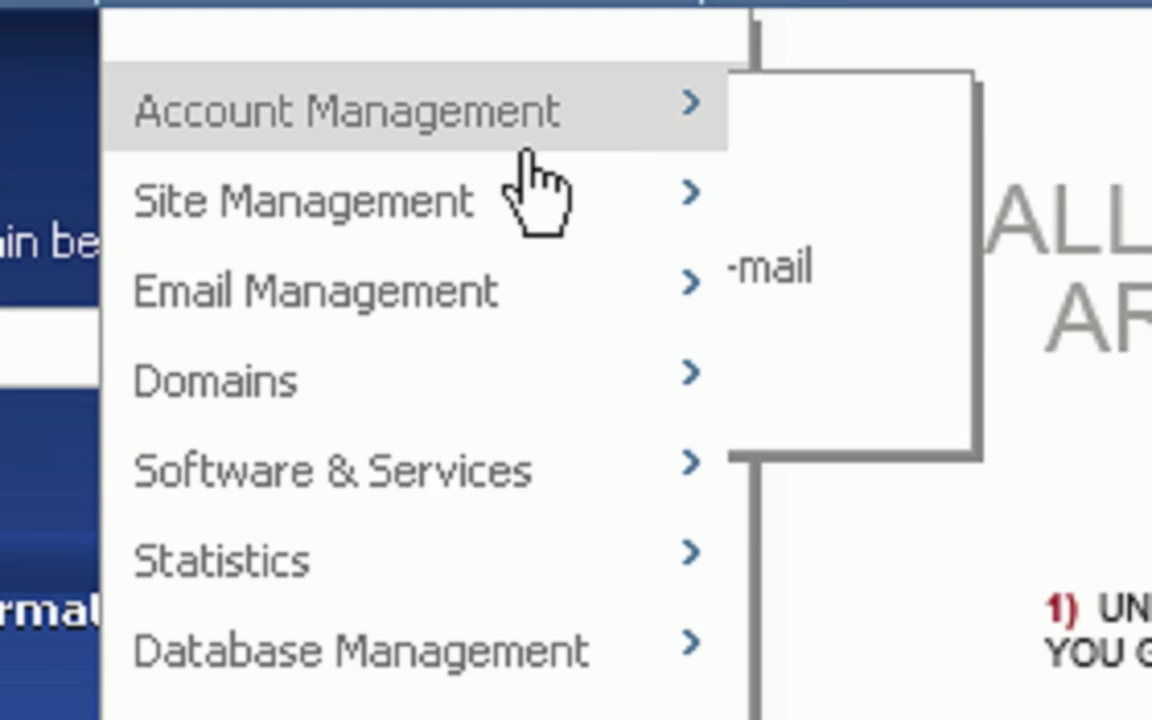
mouse_move(380, 175)
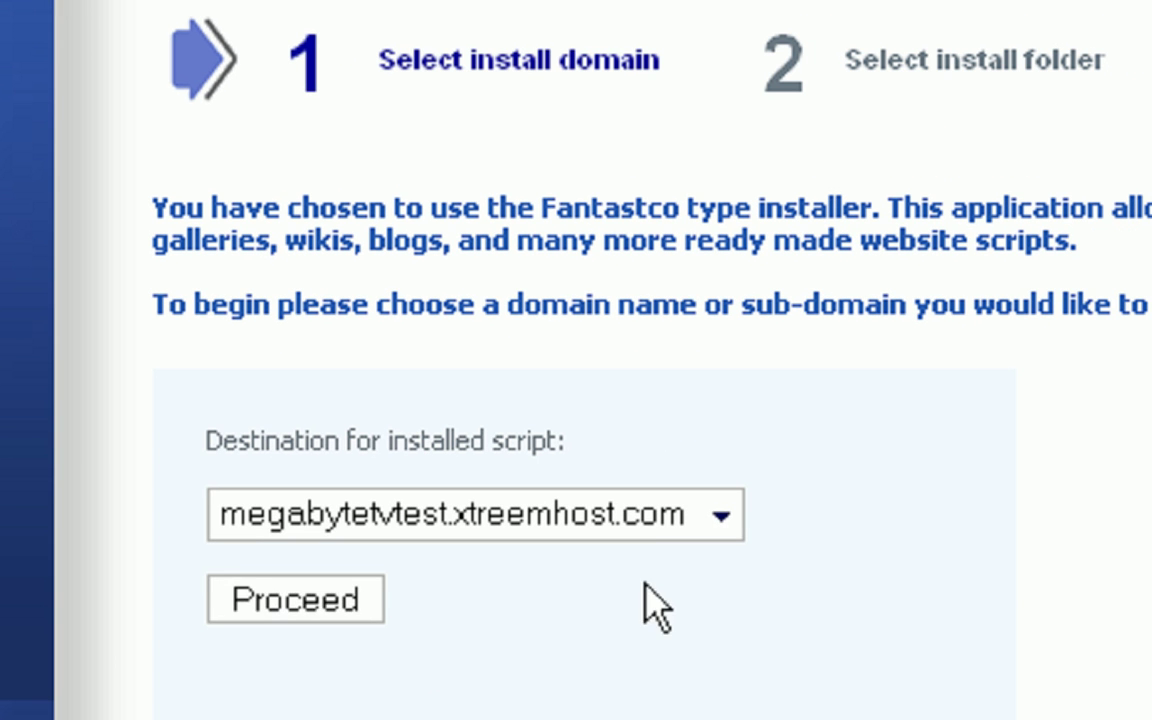
- Pick tutorialsites.xtreemhost.com as the Fantastico destination and begin installing WordPress 2.8
click(646, 520)
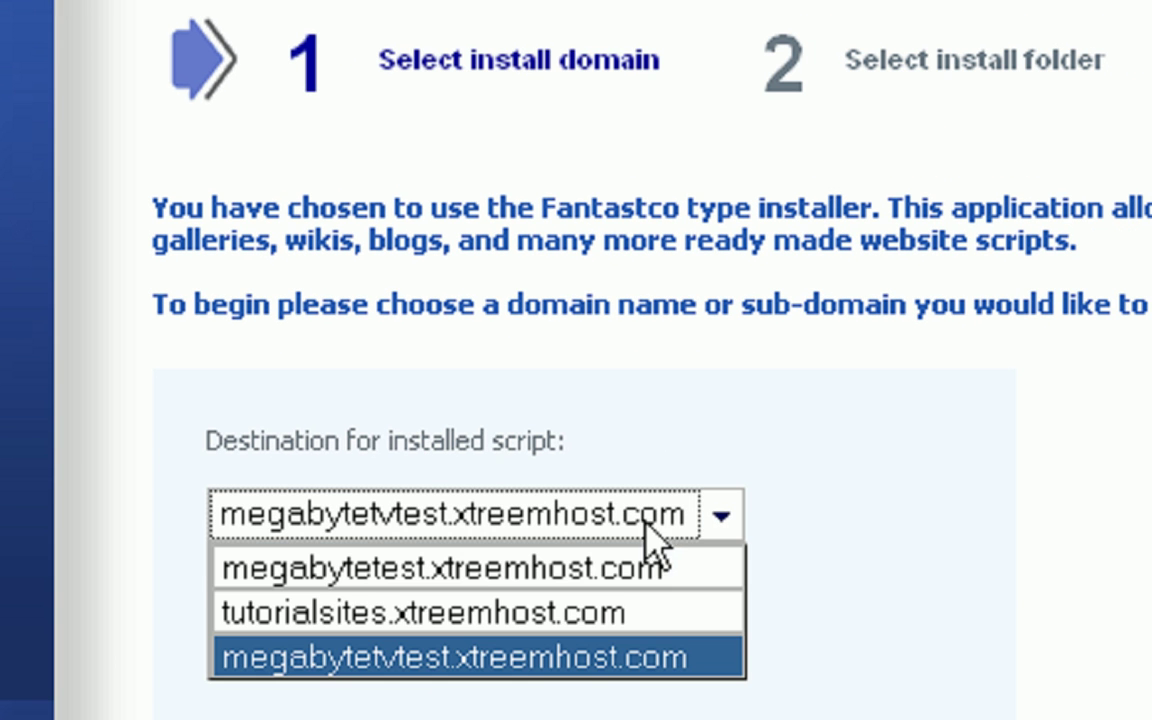
click(640, 616)
click(305, 606)
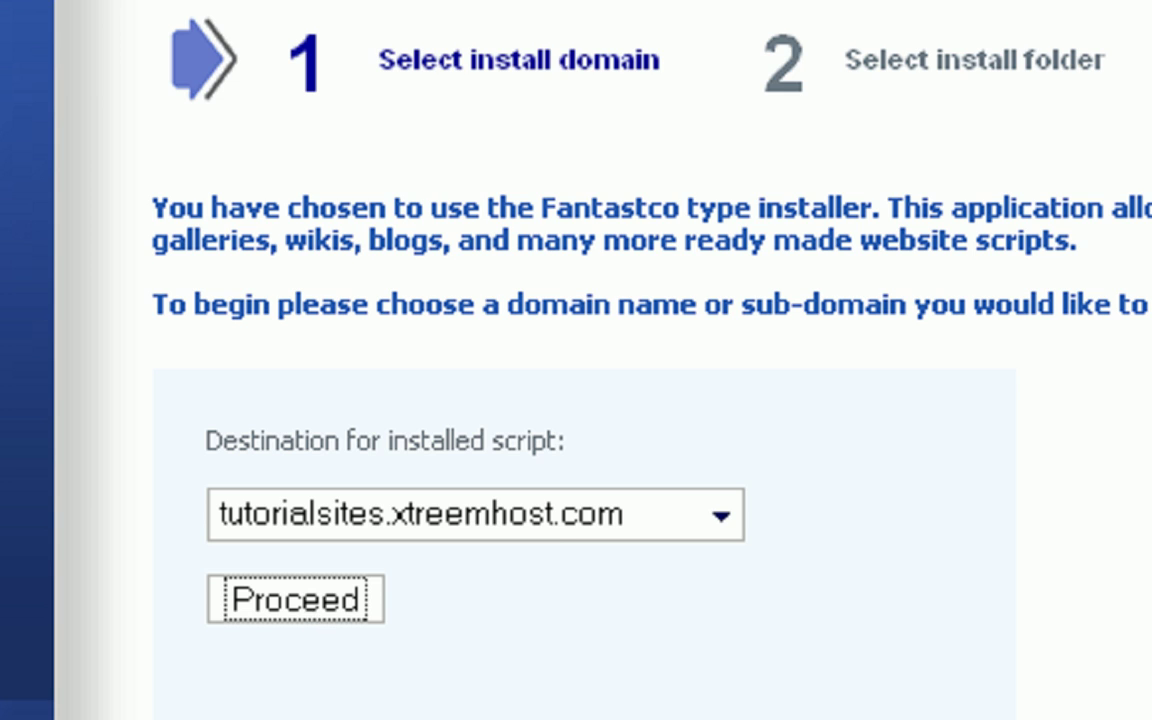
scroll(1067, 373, down, 5)
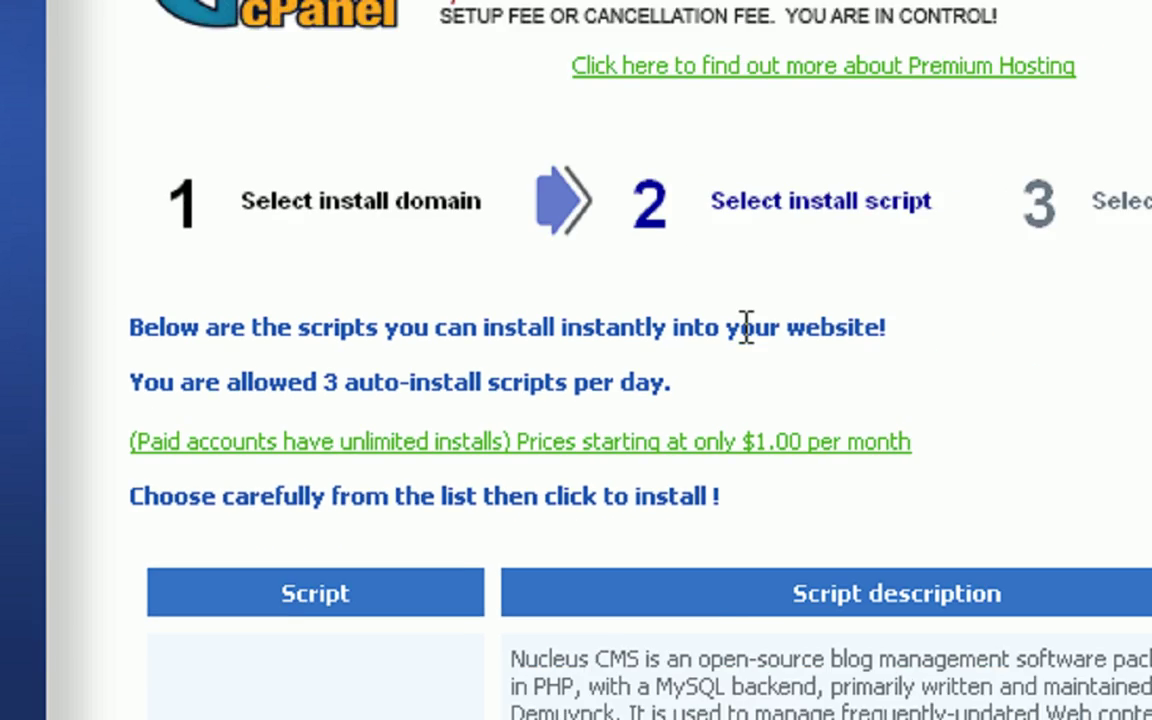
scroll(745, 328, down, 10)
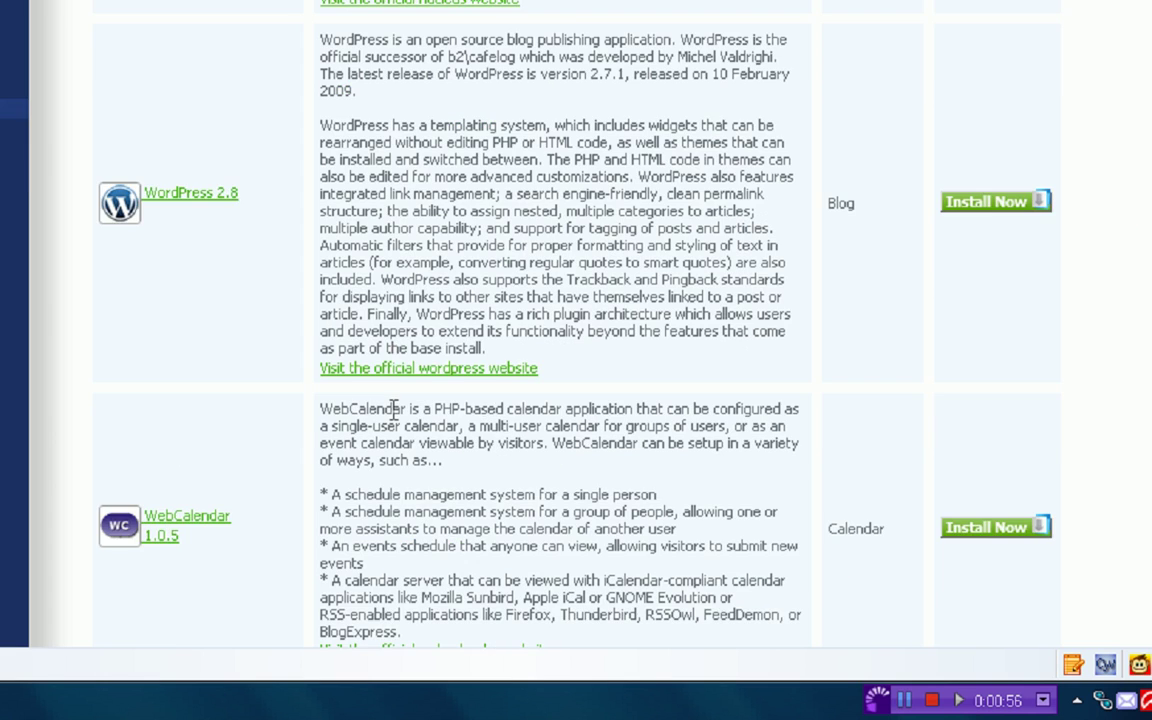
scroll(462, 418, up, 1)
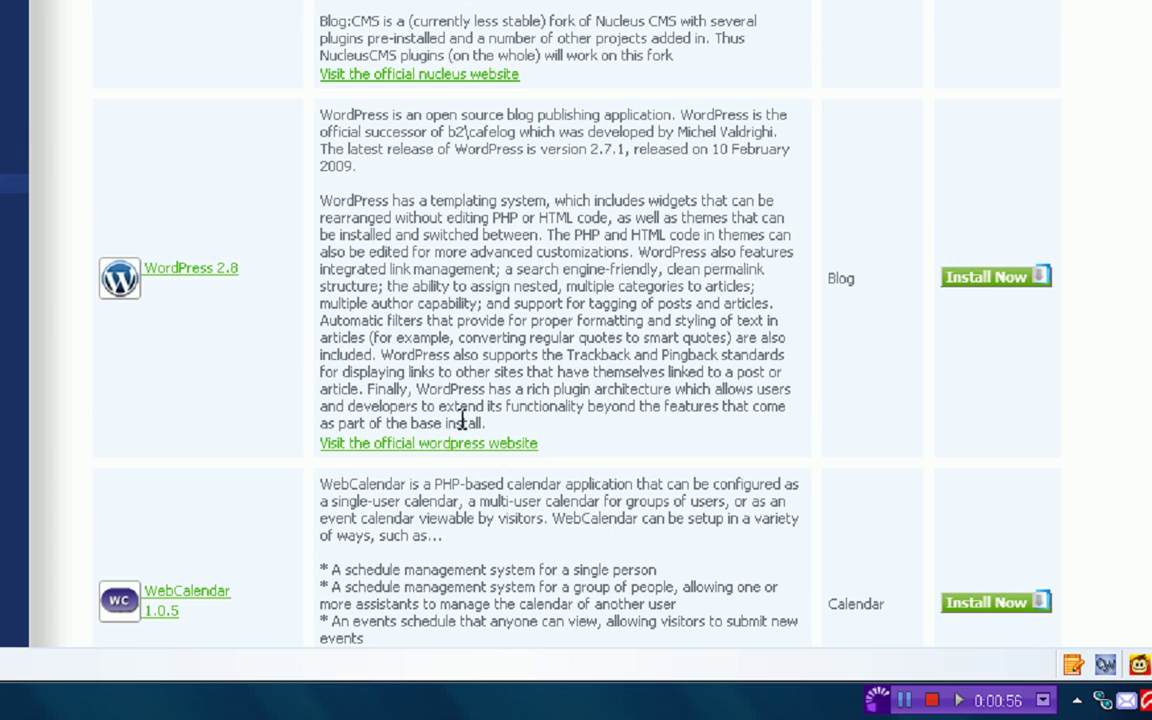
click(997, 279)
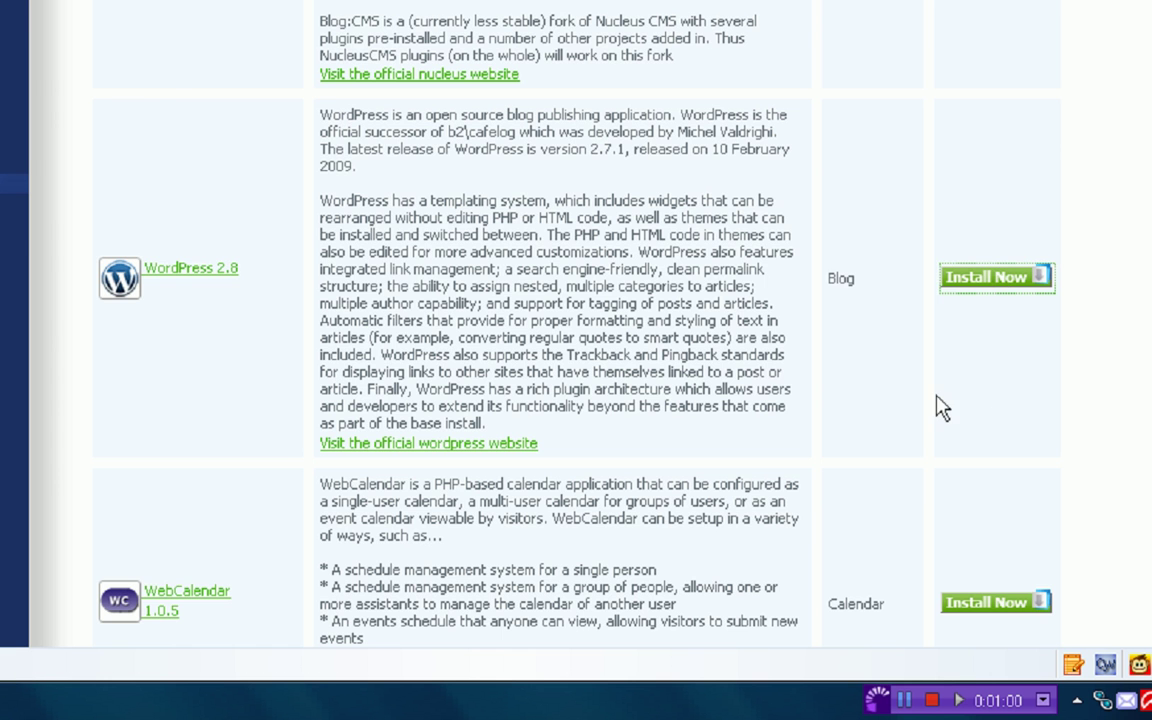
scroll(527, 416, down, 3)
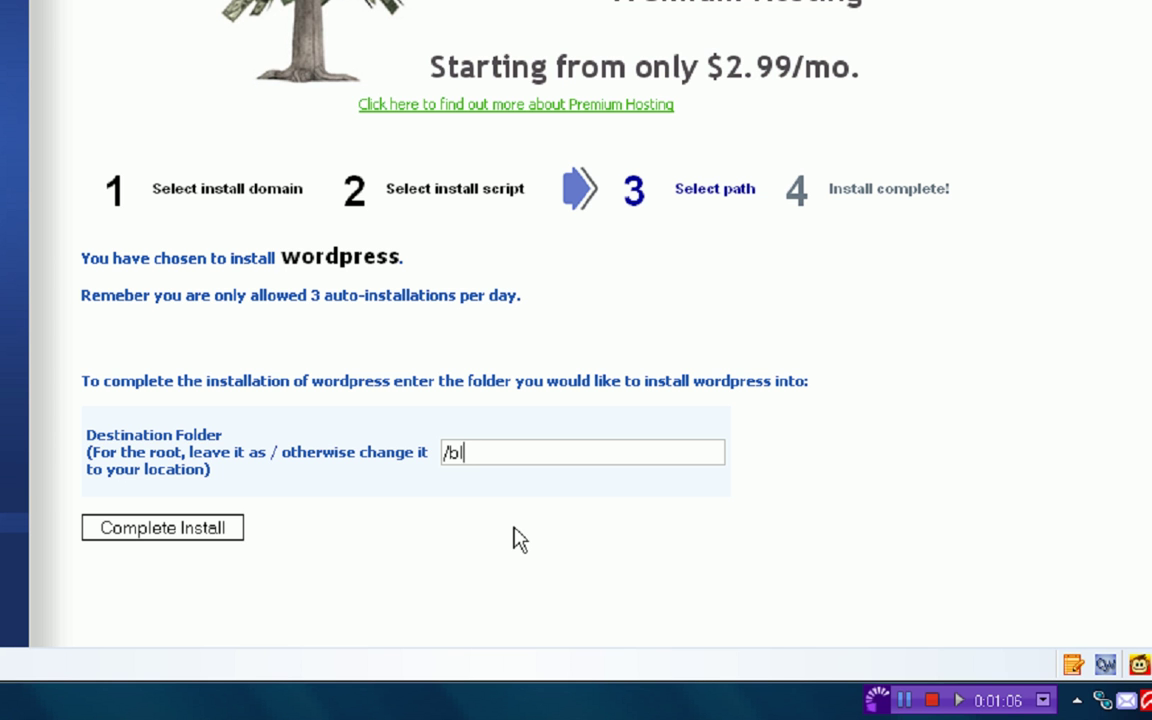
- Complete the WordPress install into /blog and review the installation details
click(160, 530)
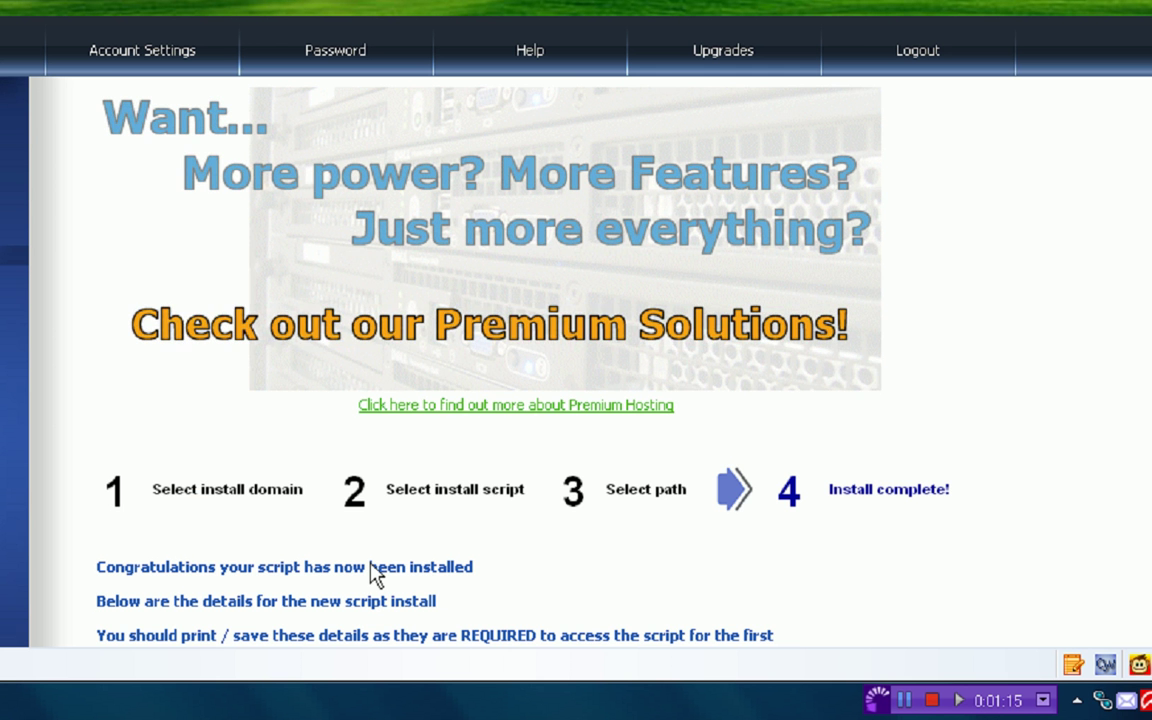
scroll(373, 571, down, 3)
scroll(566, 487, down, 1)
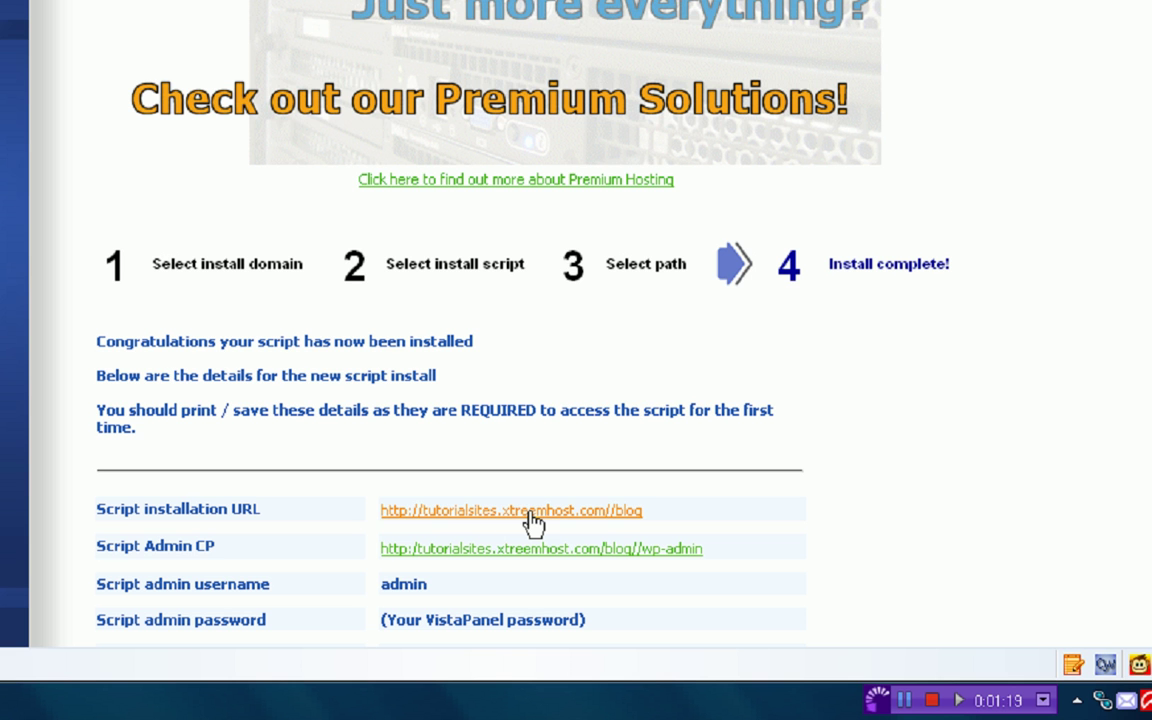
scroll(478, 470, down, 1)
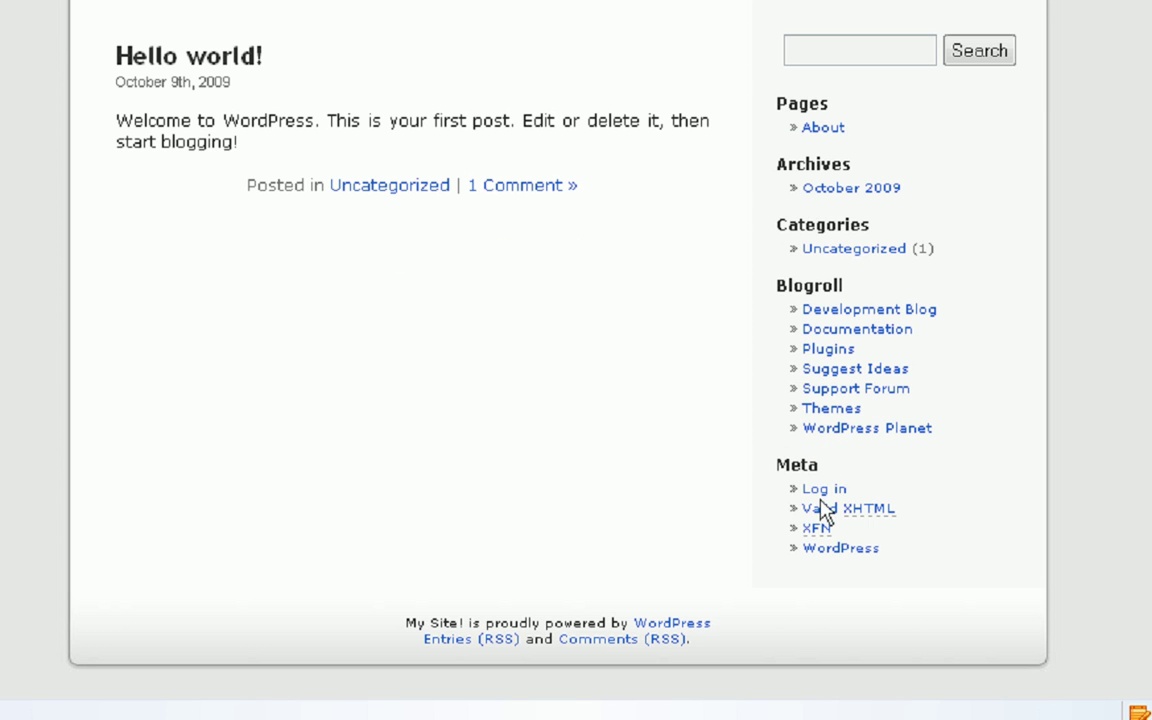
- Sign in to the blog as the admin user with the account password to reach the Dashboard
click(828, 694)
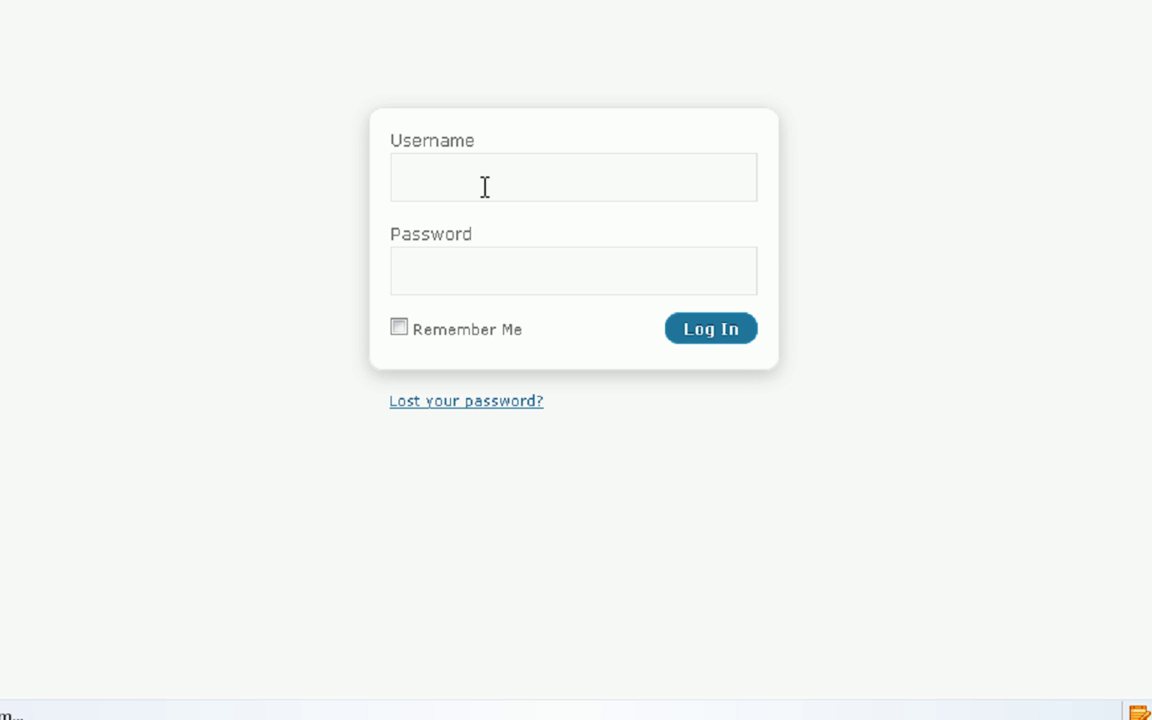
text(admin)
key(Tab)
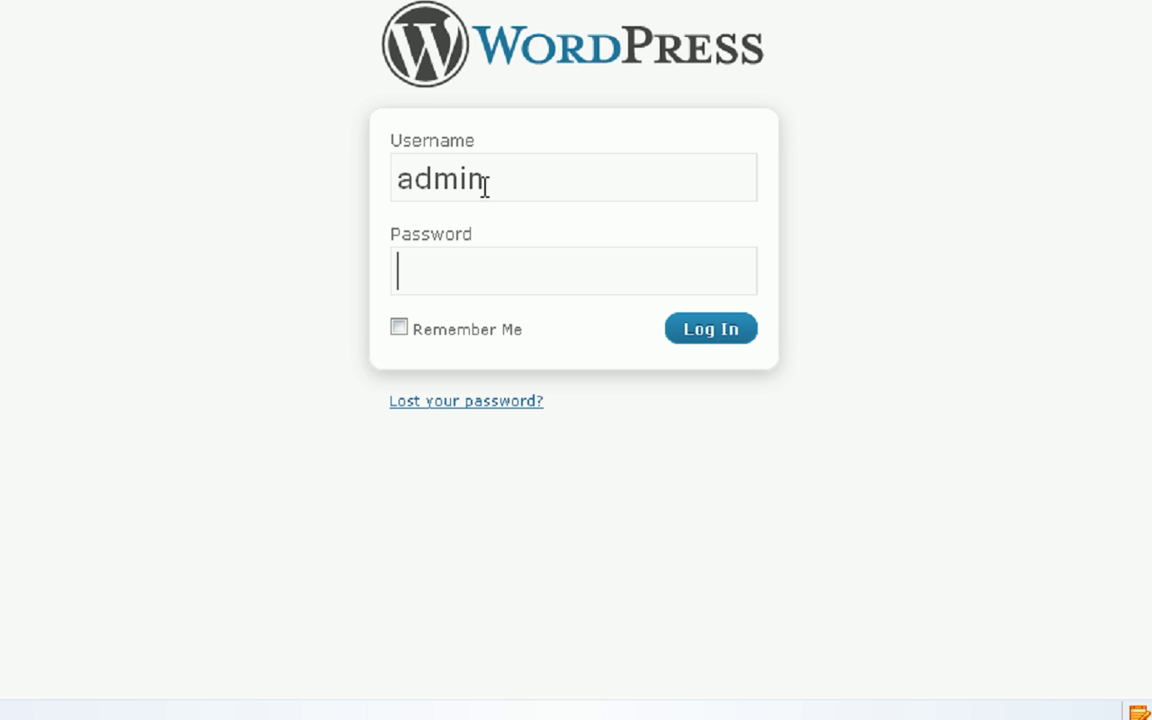
text(password)
click(683, 333)
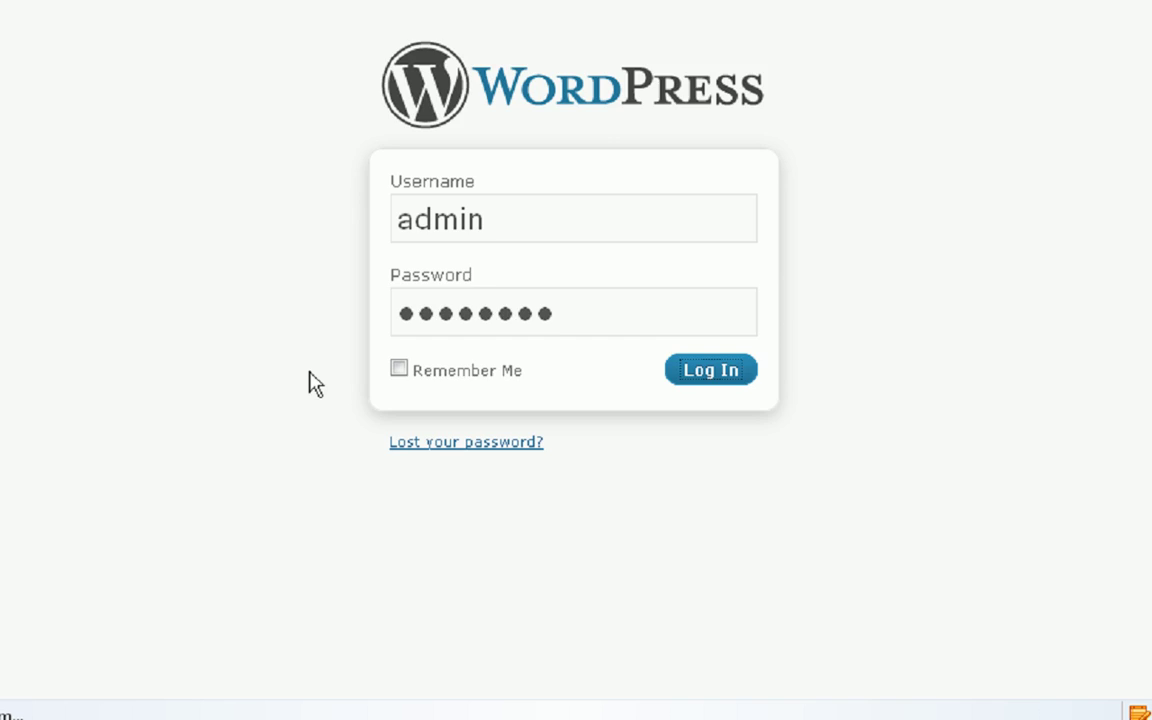
scroll(483, 499, down, 3)
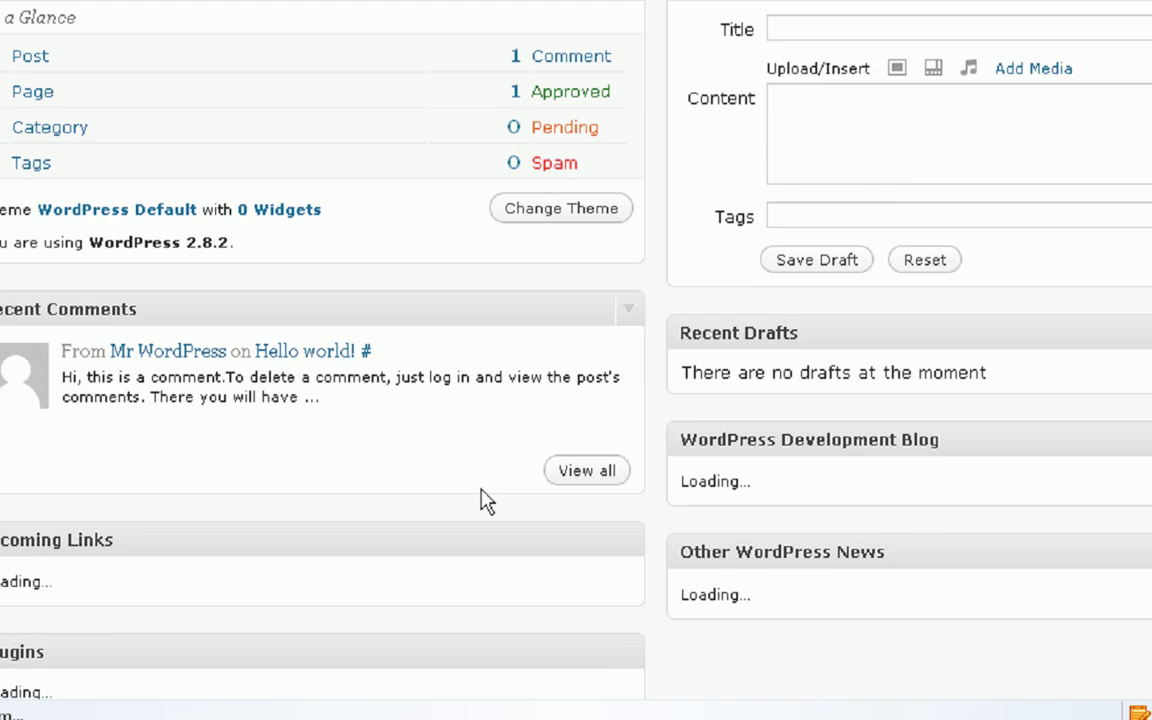
scroll(481, 491, up, 3)
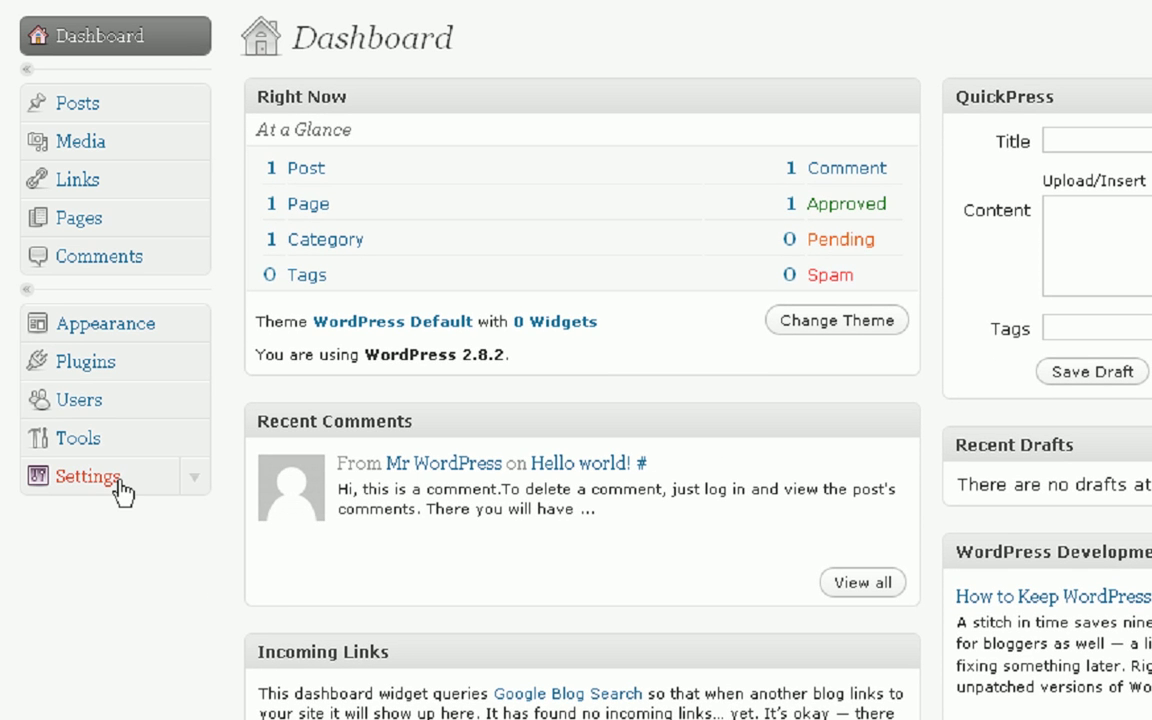
- Retitle the blog 'Tutorial Sites Blog' with tagline 'Access all info on the tutorial sites'
click(140, 484)
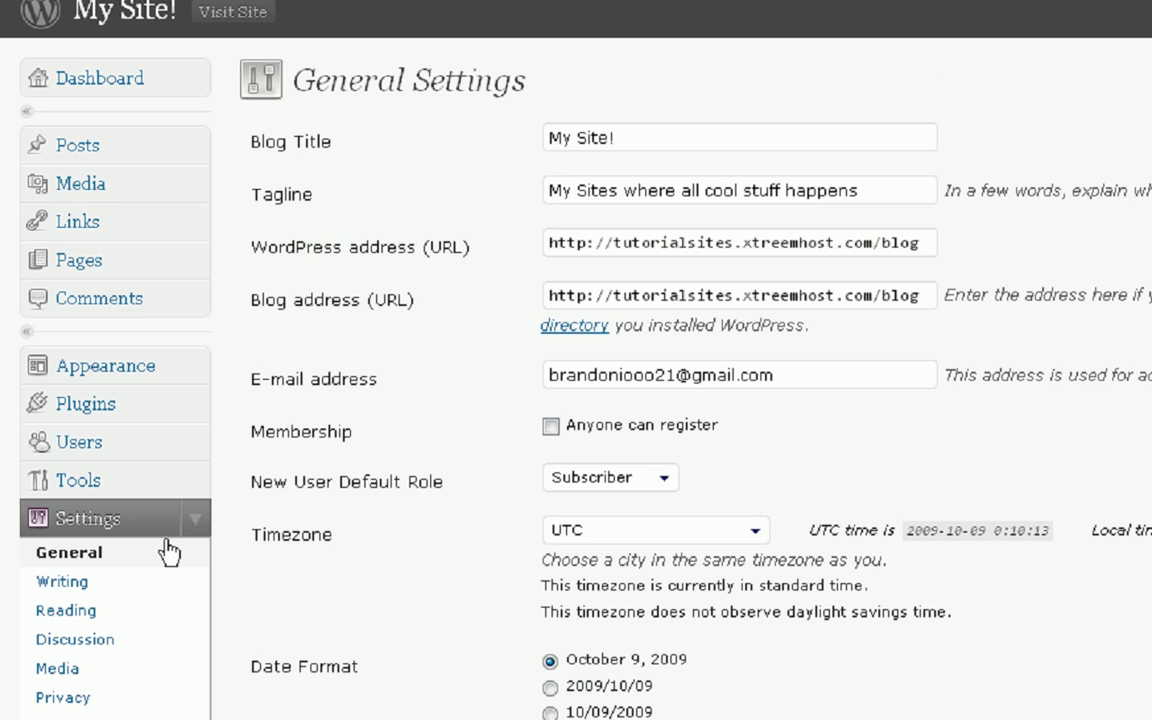
drag(743, 139, 473, 139)
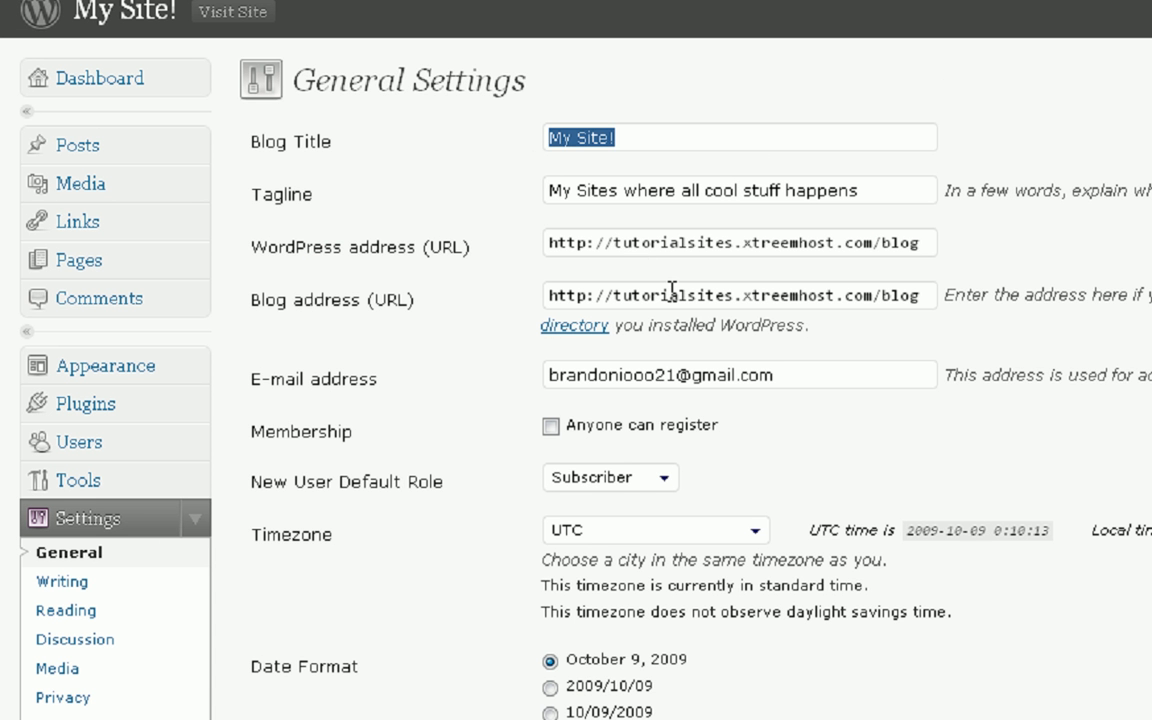
text(Tutorial)
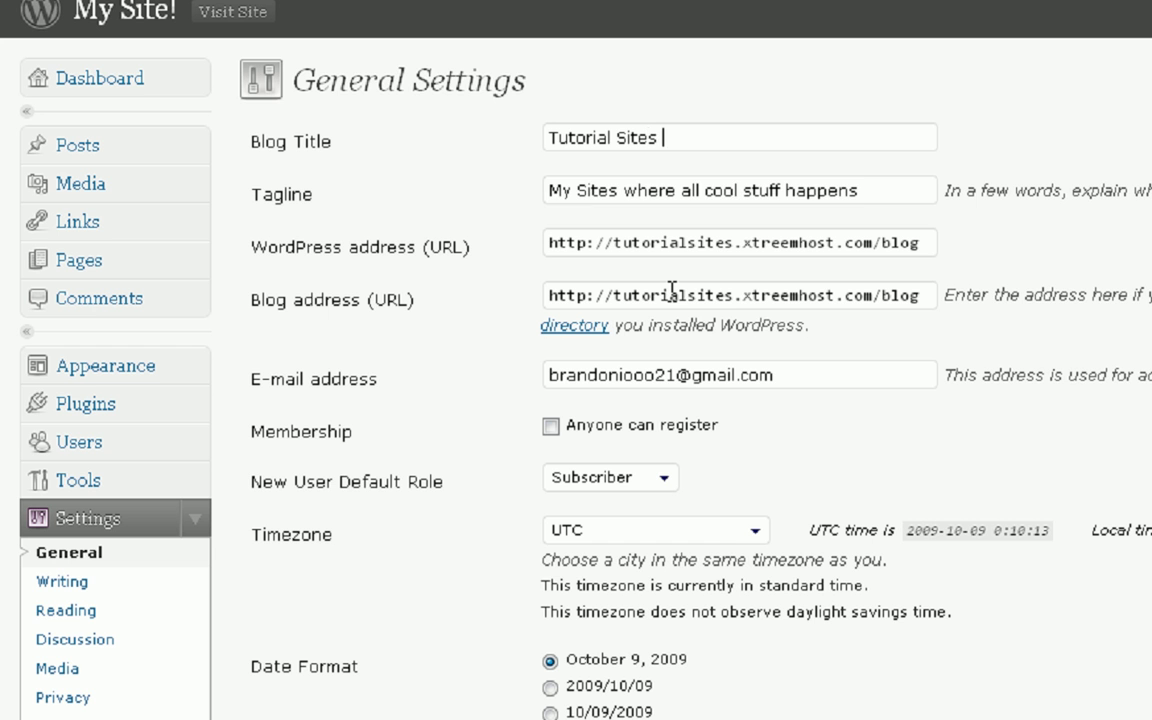
text( Sites Blog)
key(Tab)
text(A)
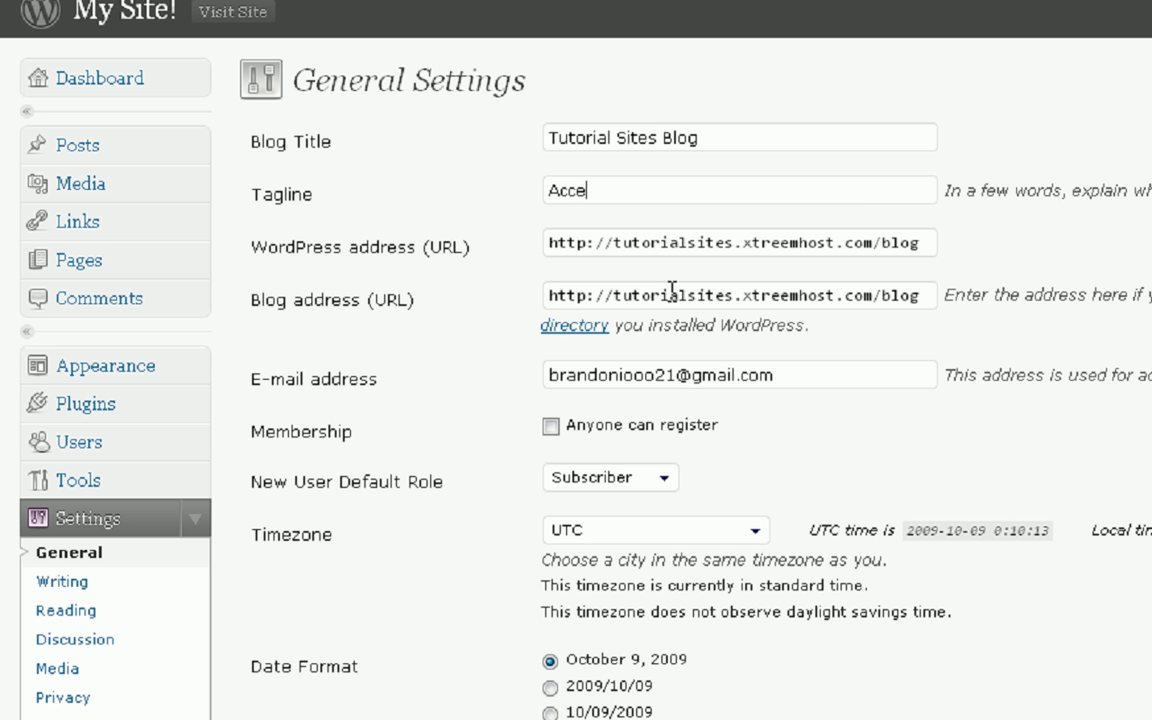
text(ccess all info on the tutorial)
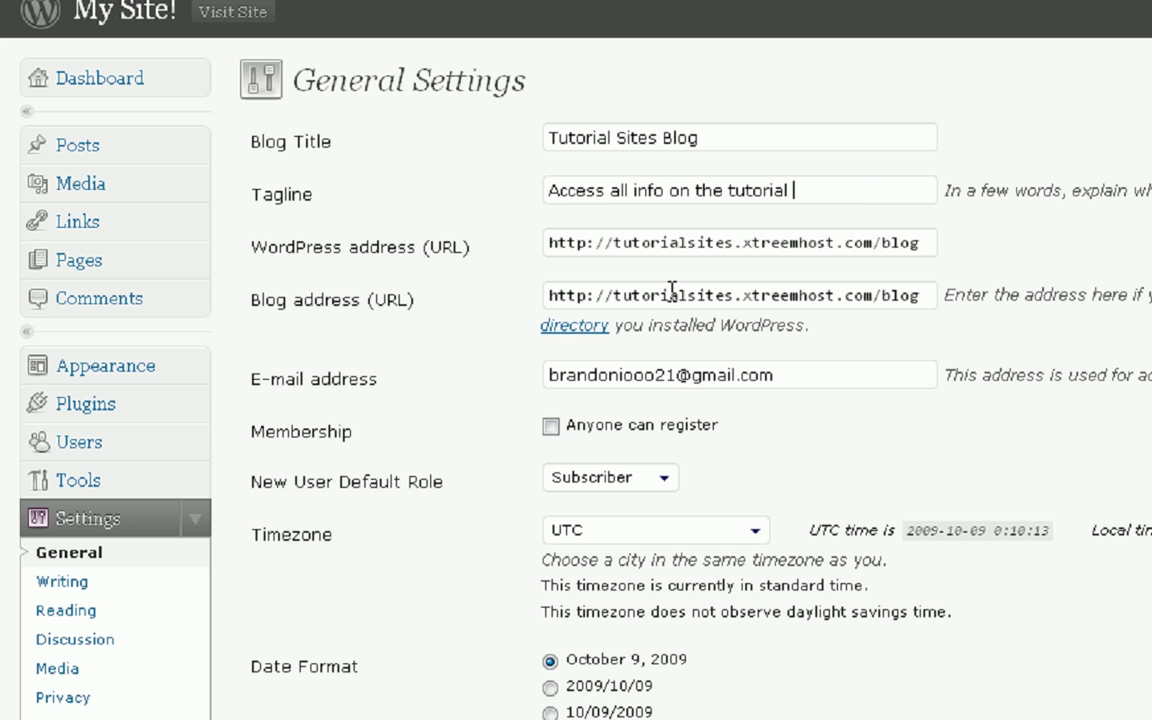
text( sites)
- Allow anyone to register, set timezone UTC -8:00, 12:10 AM time format, weeks starting Sunday, and save
scroll(710, 450, down, 5)
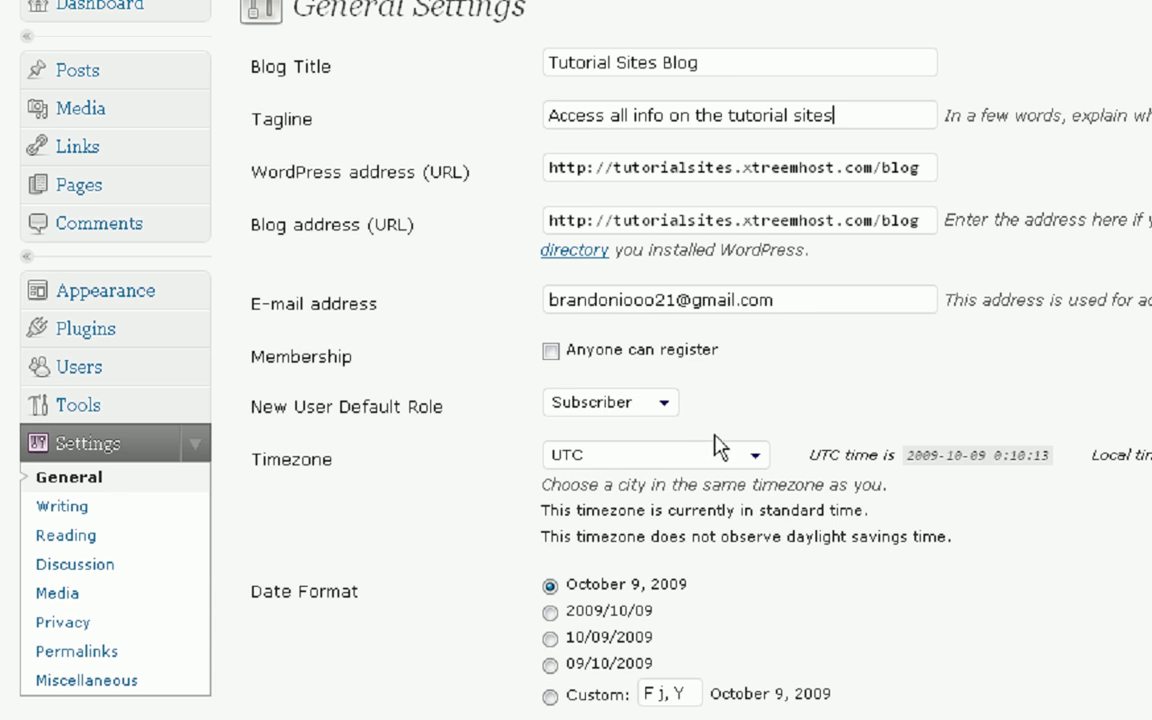
scroll(712, 440, up, 1)
click(554, 99)
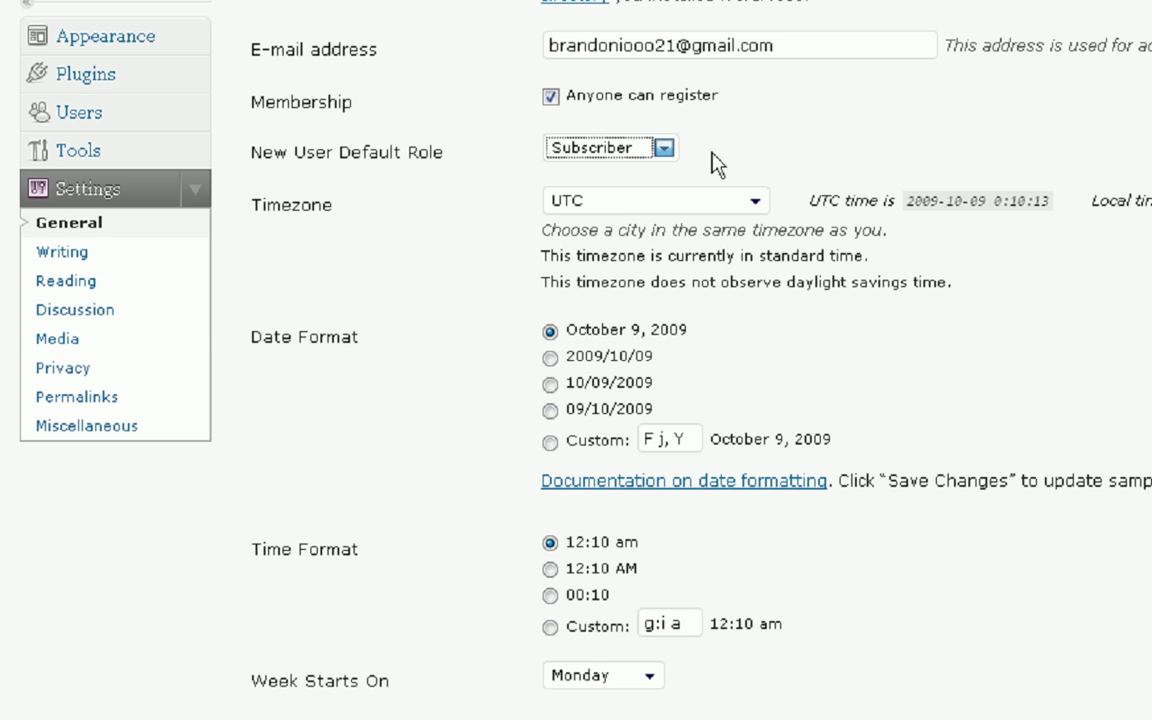
click(764, 202)
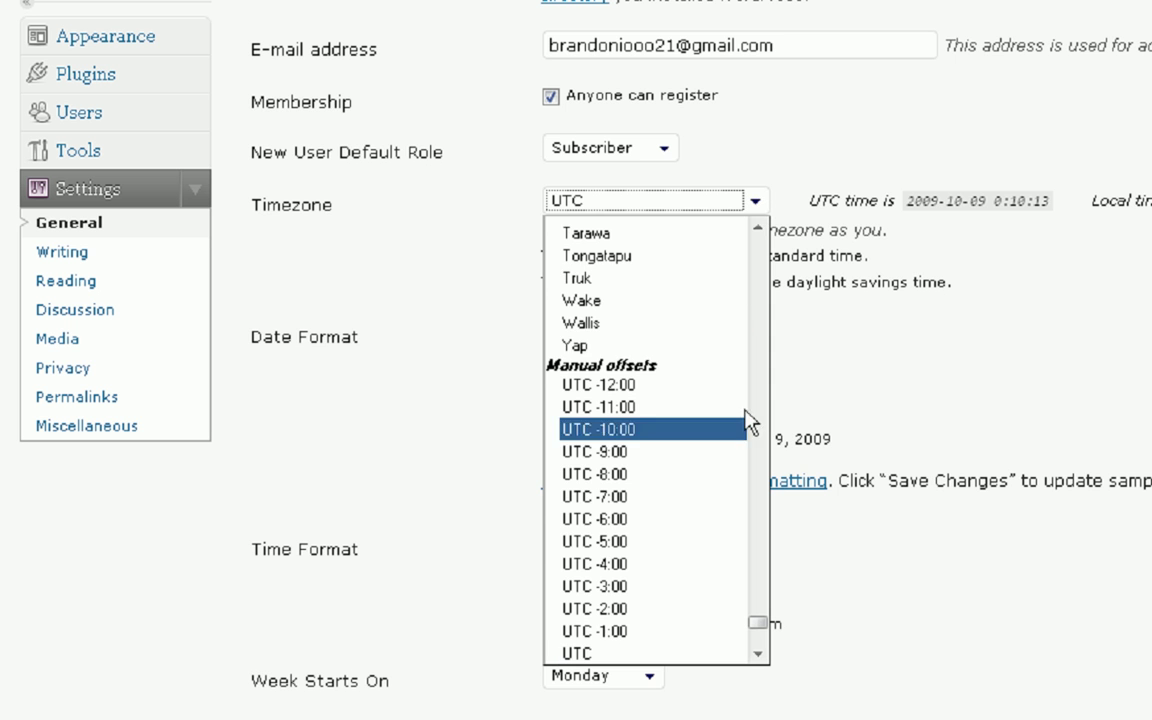
click(646, 475)
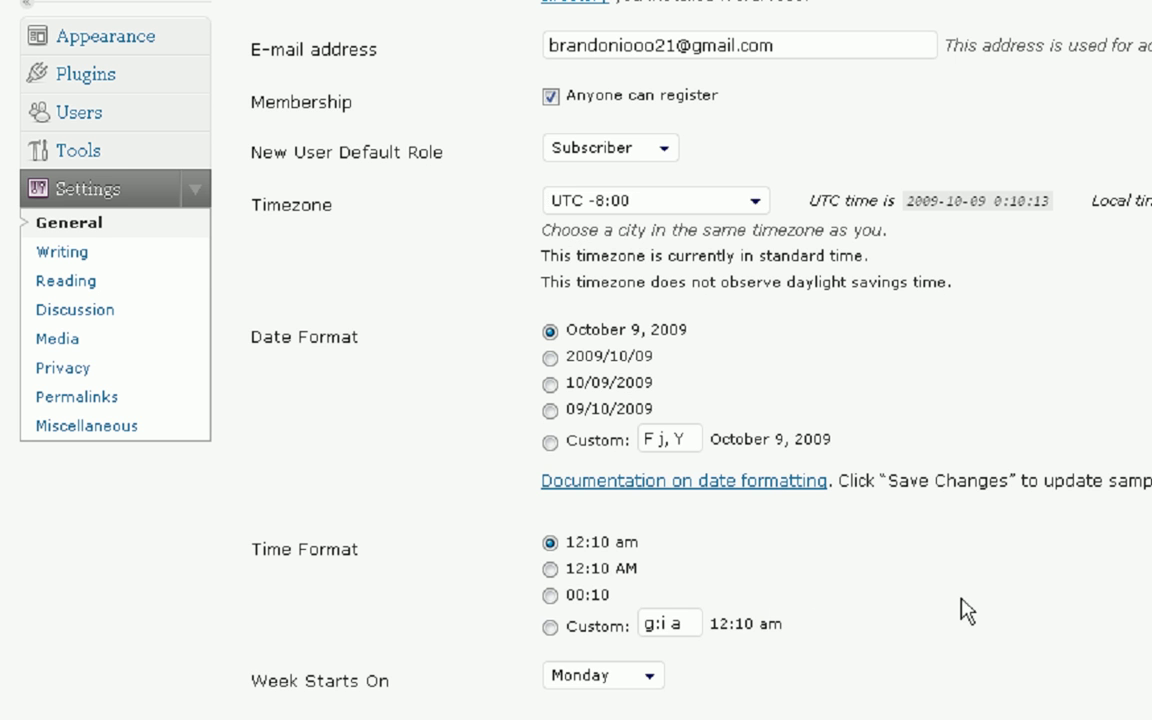
scroll(950, 605, down, 1)
click(551, 494)
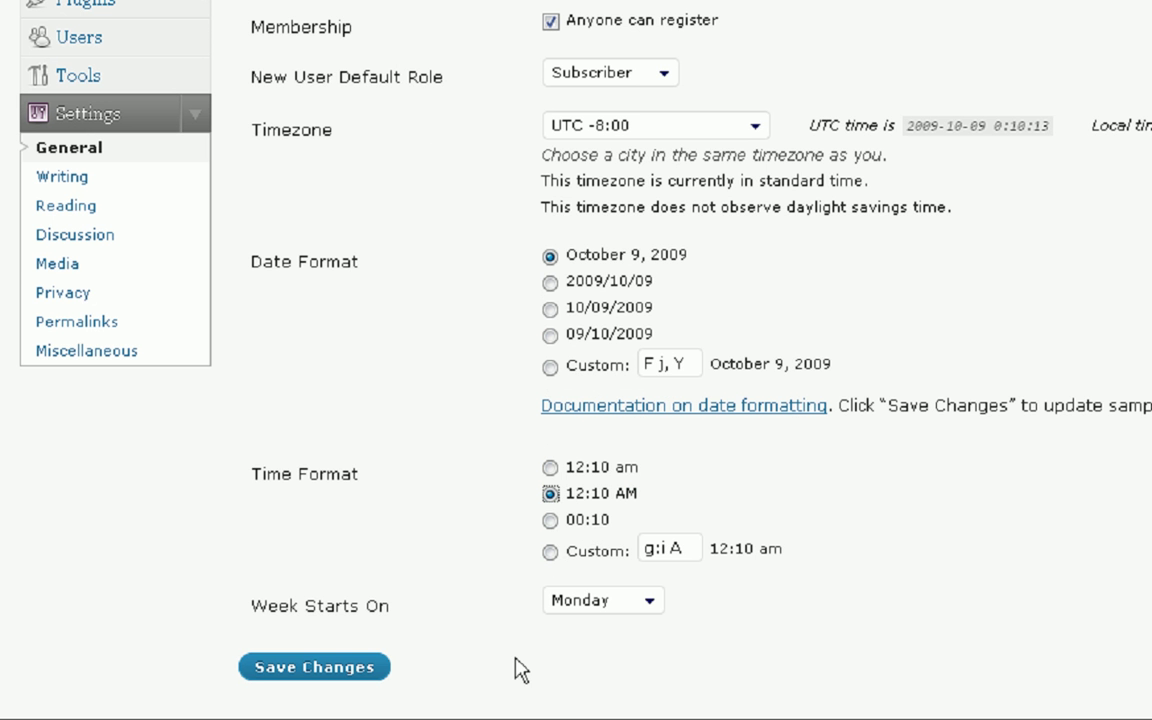
click(650, 605)
click(610, 626)
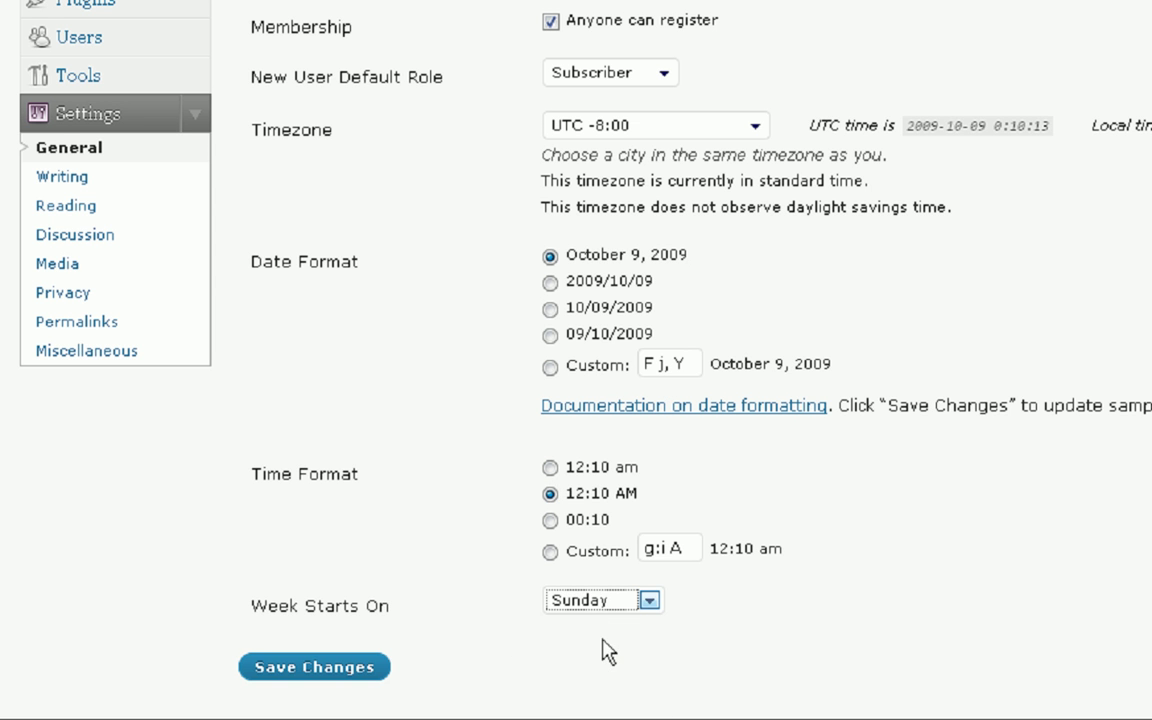
click(302, 665)
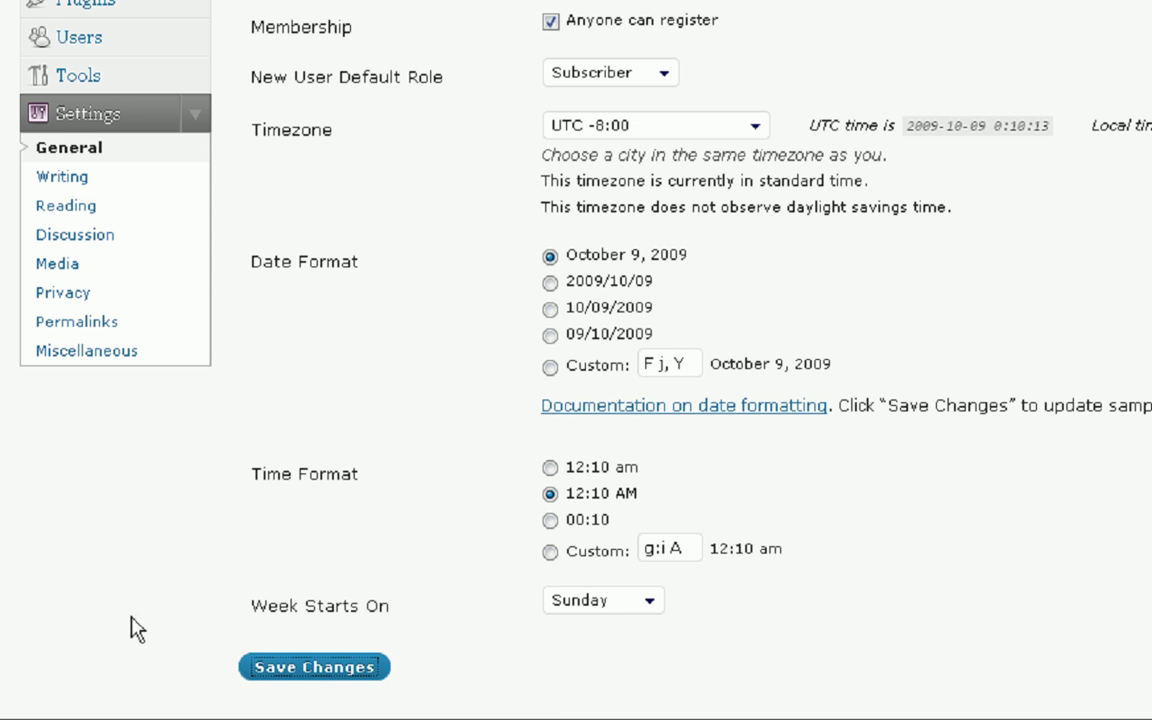
- Scroll through the Default theme's style.css in the theme editor
scroll(225, 528, up, 3)
scroll(225, 528, up, 4)
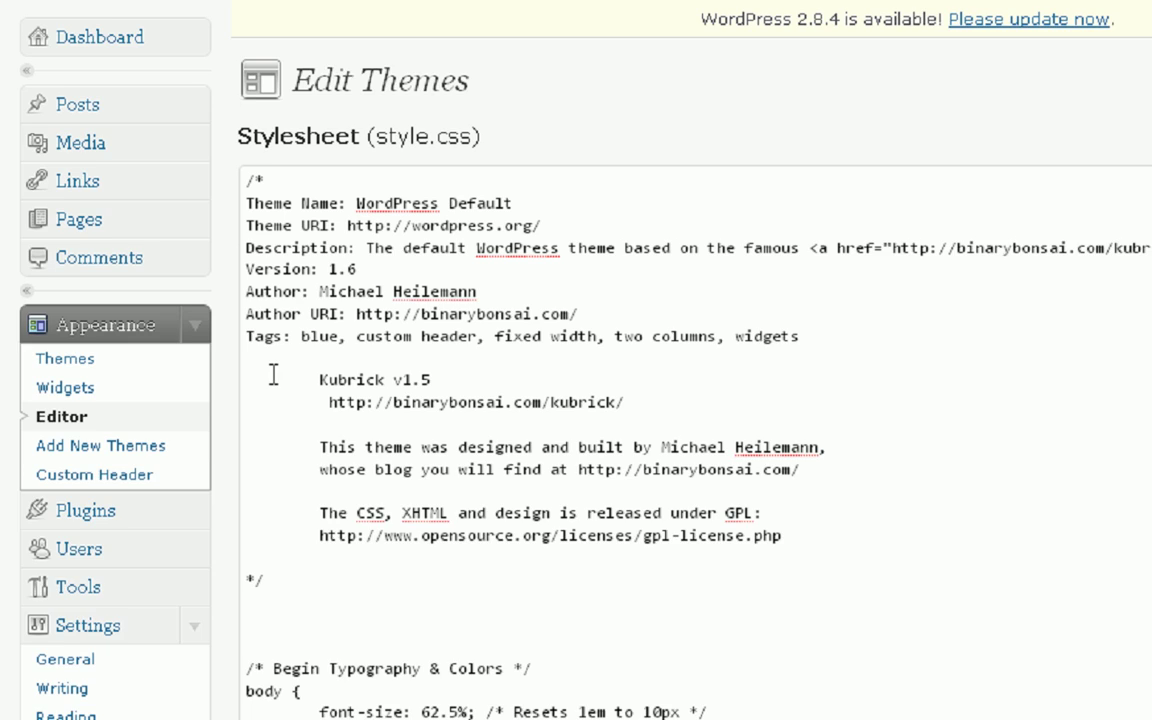
scroll(341, 335, down, 5)
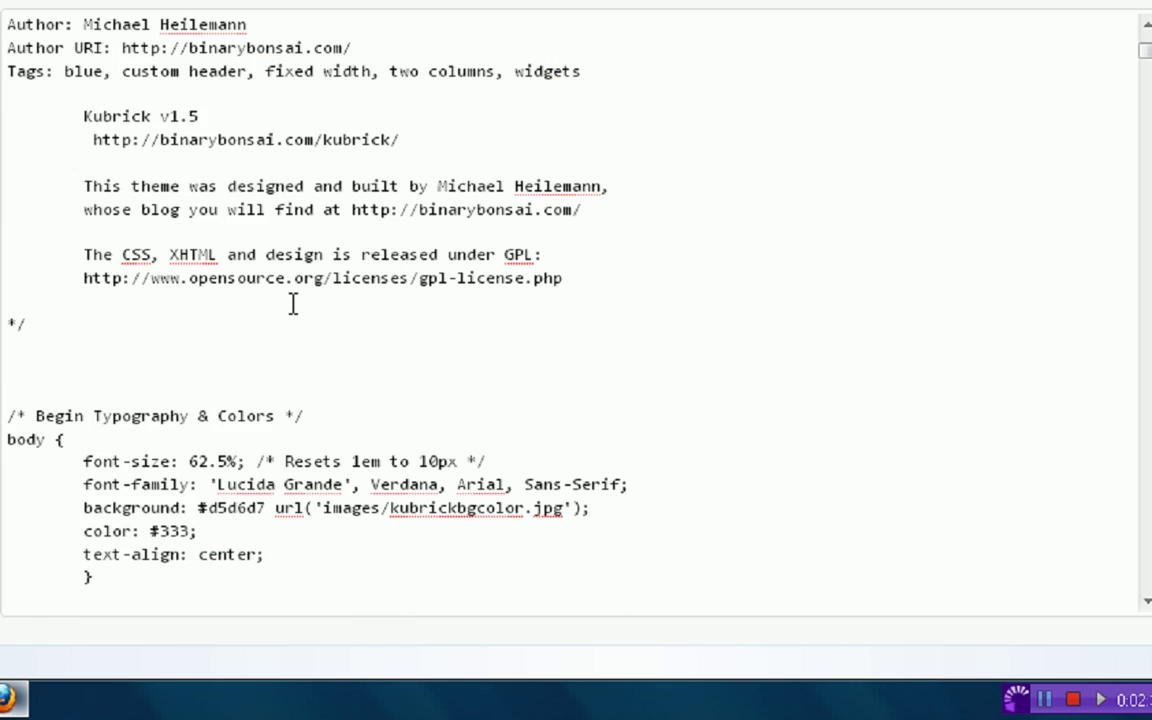
scroll(344, 333, up, 5)
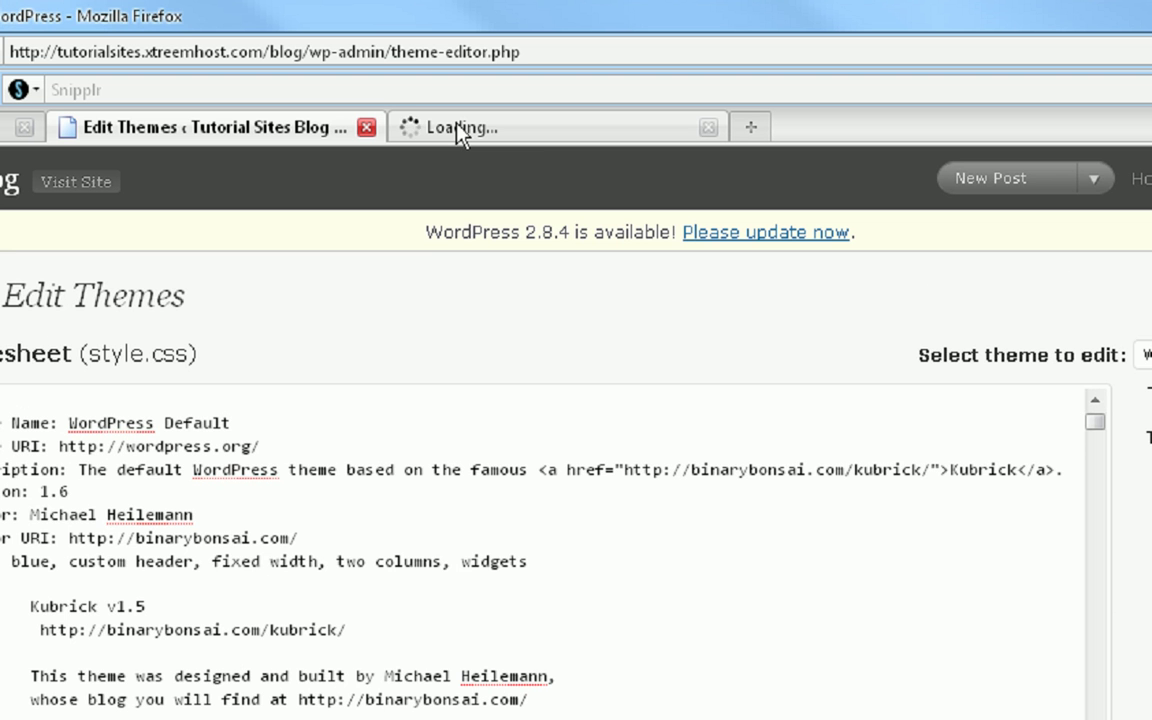
click(458, 130)
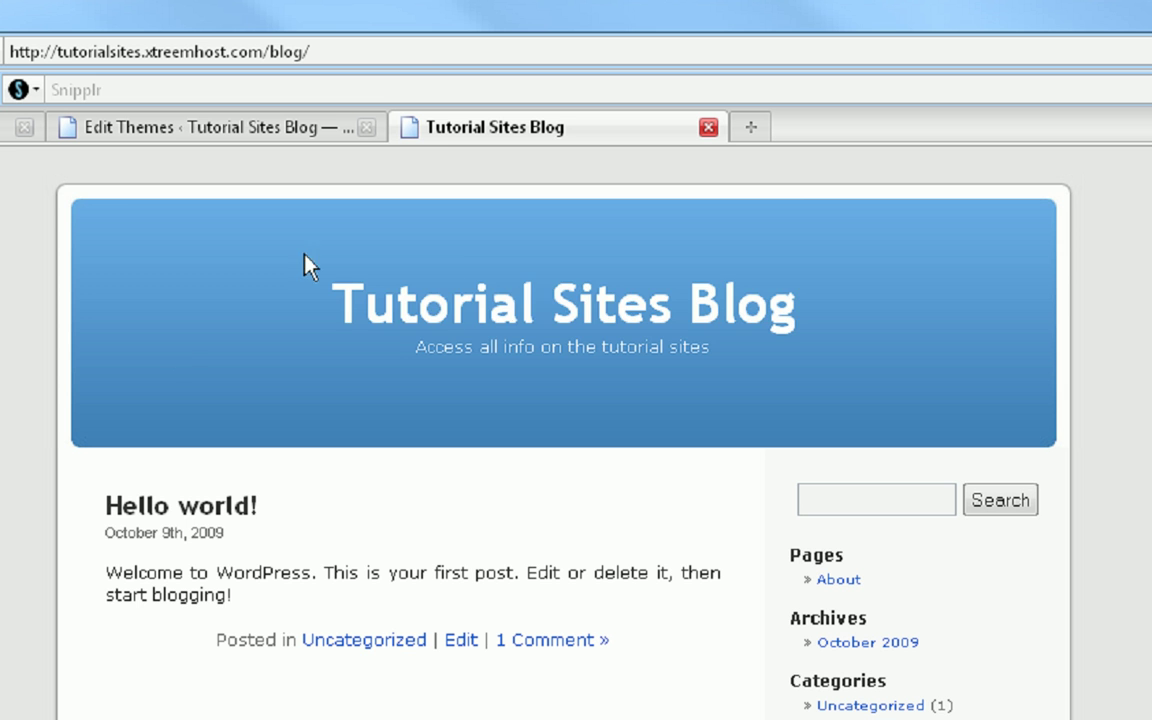
drag(305, 256, 920, 324)
drag(718, 348, 226, 355)
click(226, 355)
scroll(1036, 681, down, 3)
scroll(1000, 695, up, 3)
scroll(257, 705, down, 3)
scroll(309, 154, up, 3)
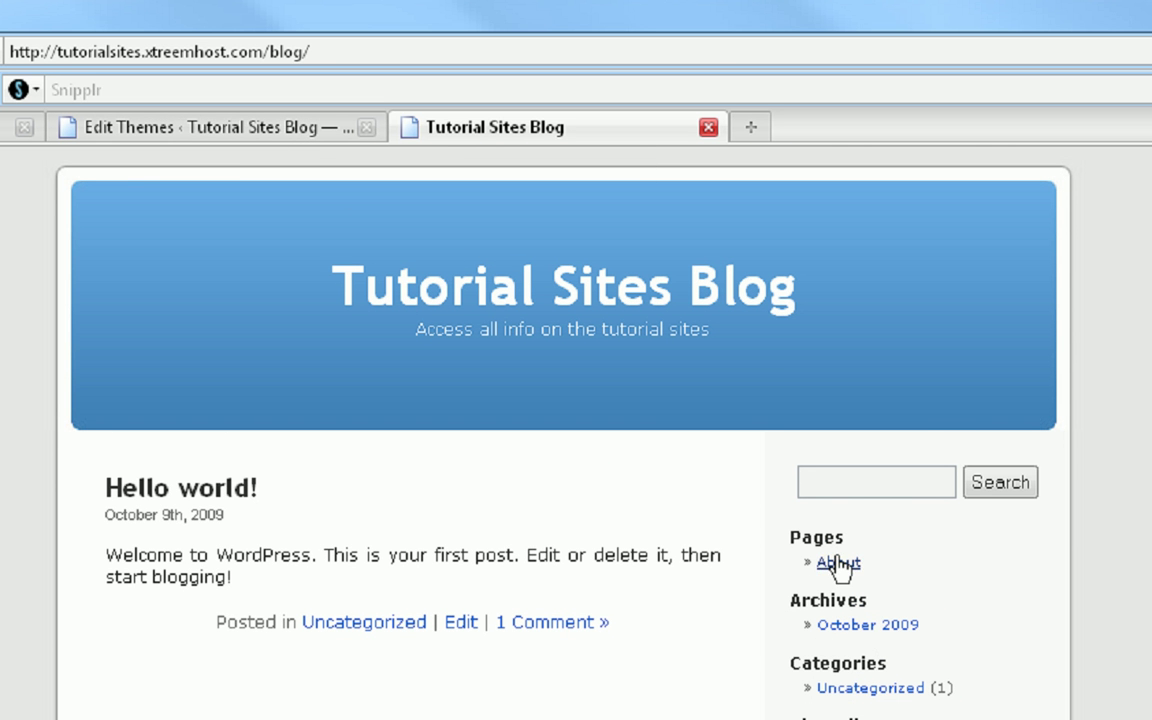
click(297, 132)
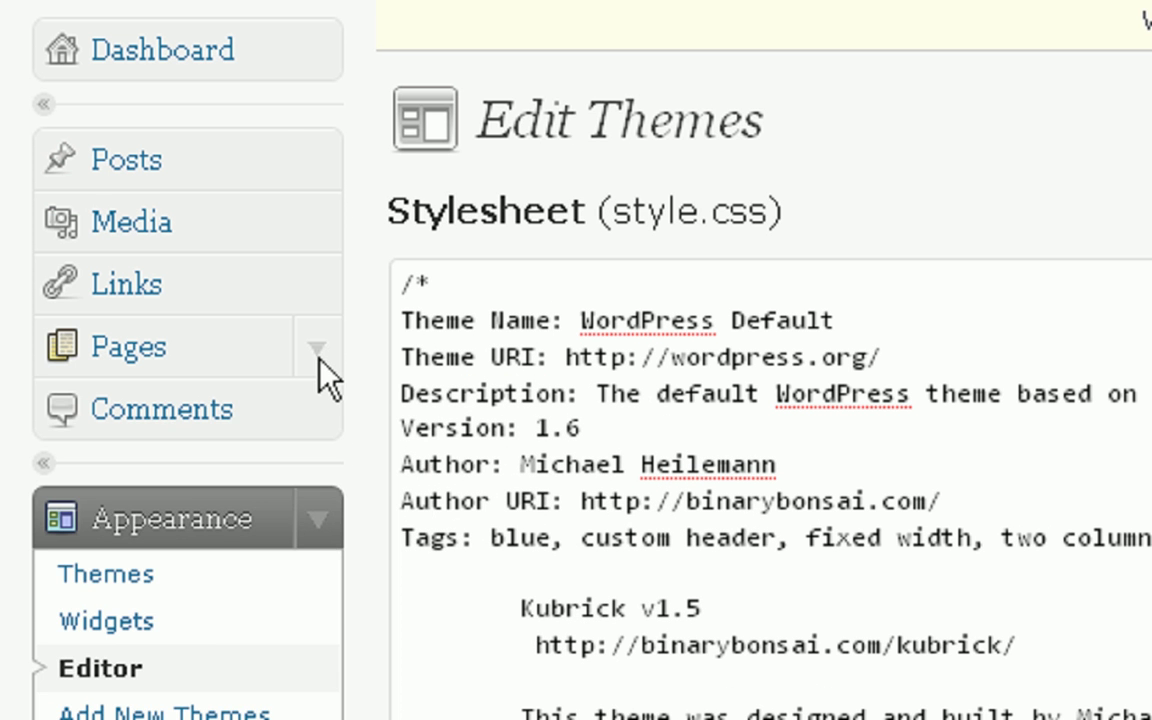
- Tick the About page in Edit Pages, delete it and confirm
click(317, 352)
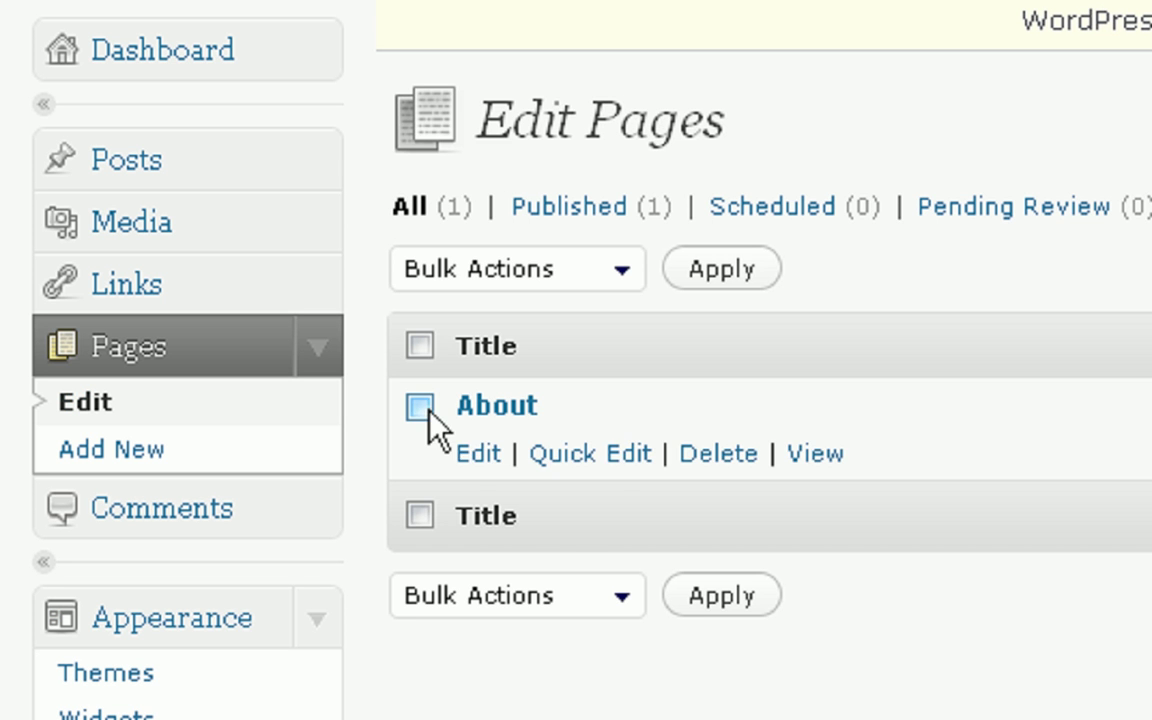
click(419, 406)
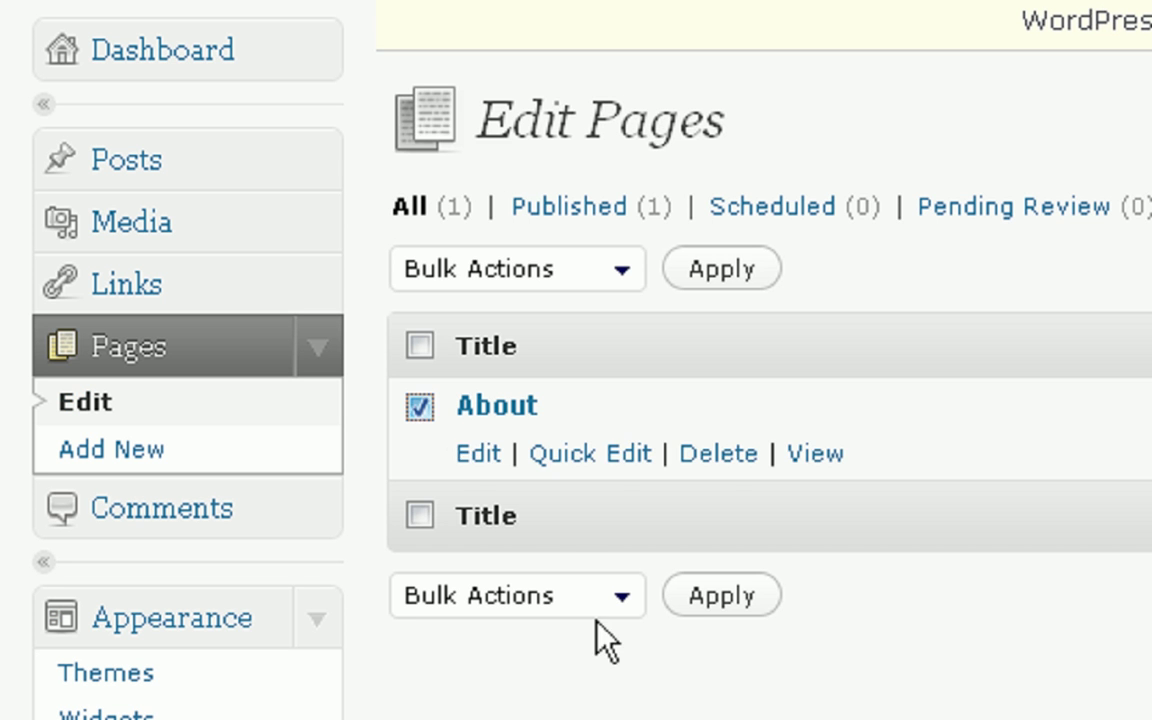
click(712, 454)
key(Return)
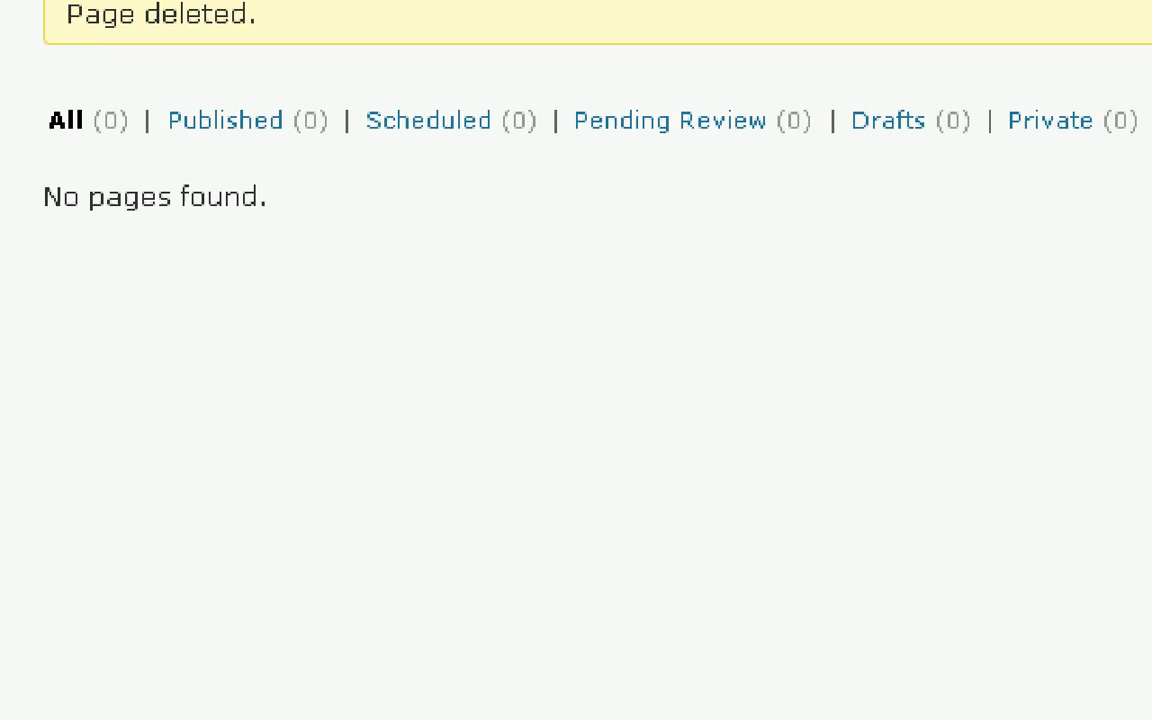
- In Edit Links, tick Documentation, Plugins, Suggest Ideas, Support Forum, Themes and WordPress Planet
click(172, 190)
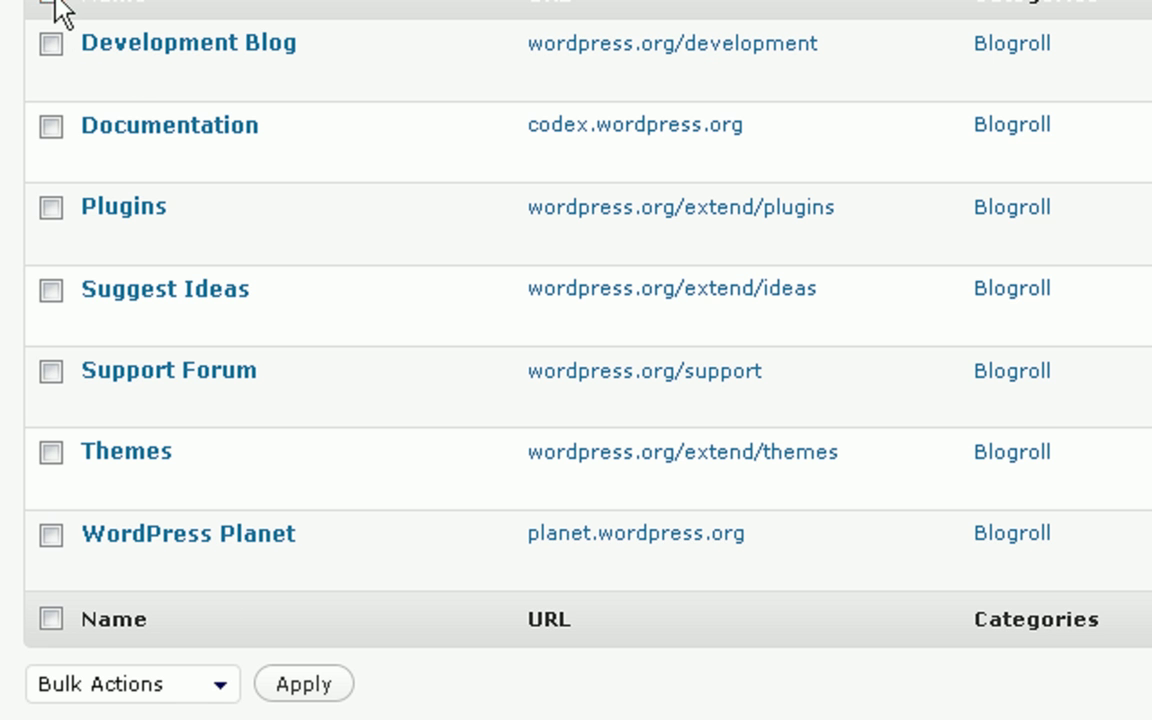
mouse_move(67, 40)
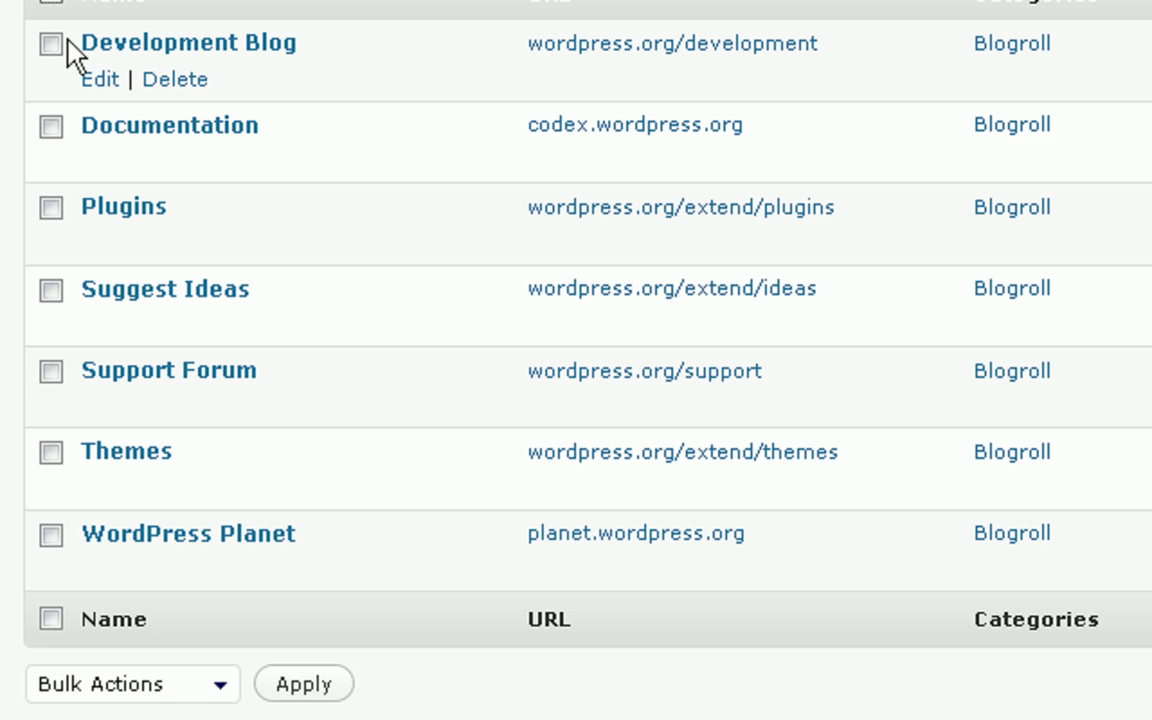
click(52, 127)
click(51, 208)
click(51, 290)
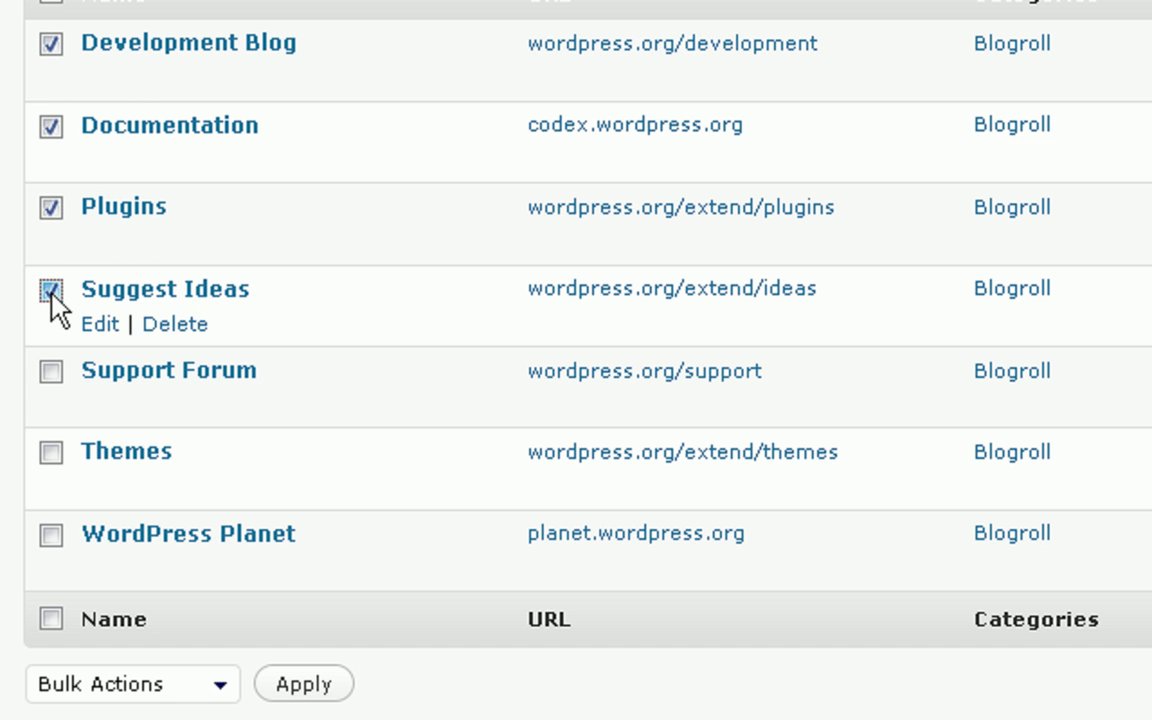
click(51, 371)
click(51, 452)
click(51, 535)
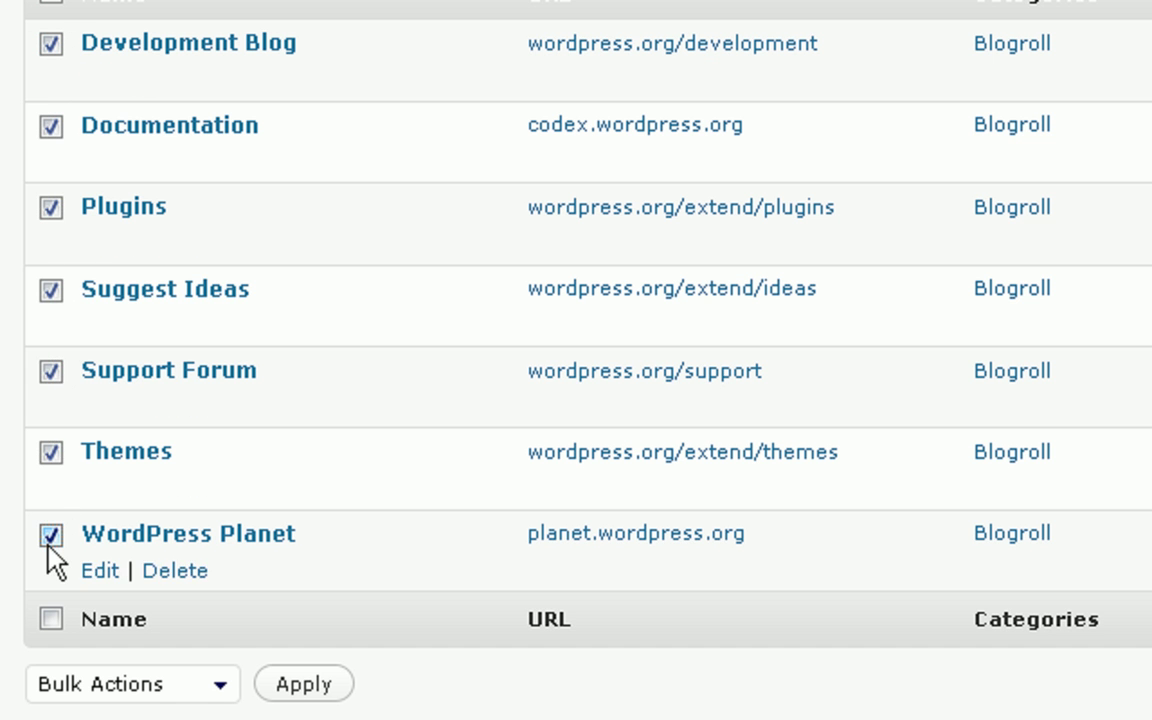
- Bulk-delete the ticked blogroll links and confirm
click(220, 684)
key(Down)
key(Return)
click(340, 684)
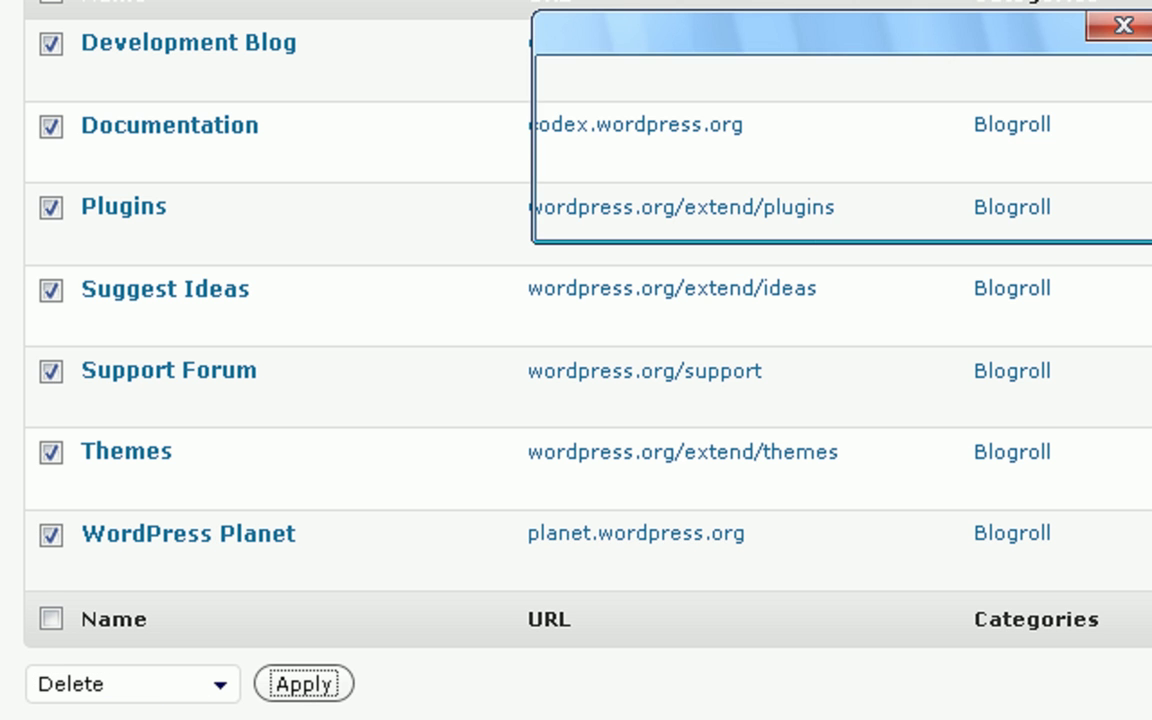
key(Escape)
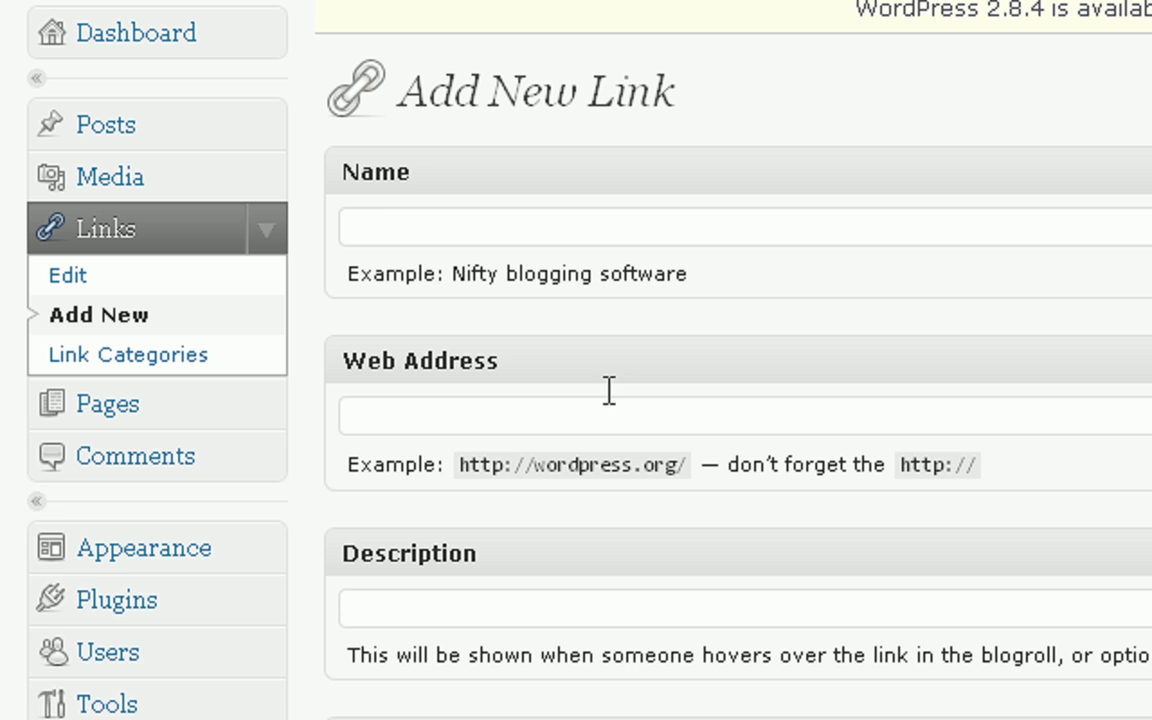
click(557, 230)
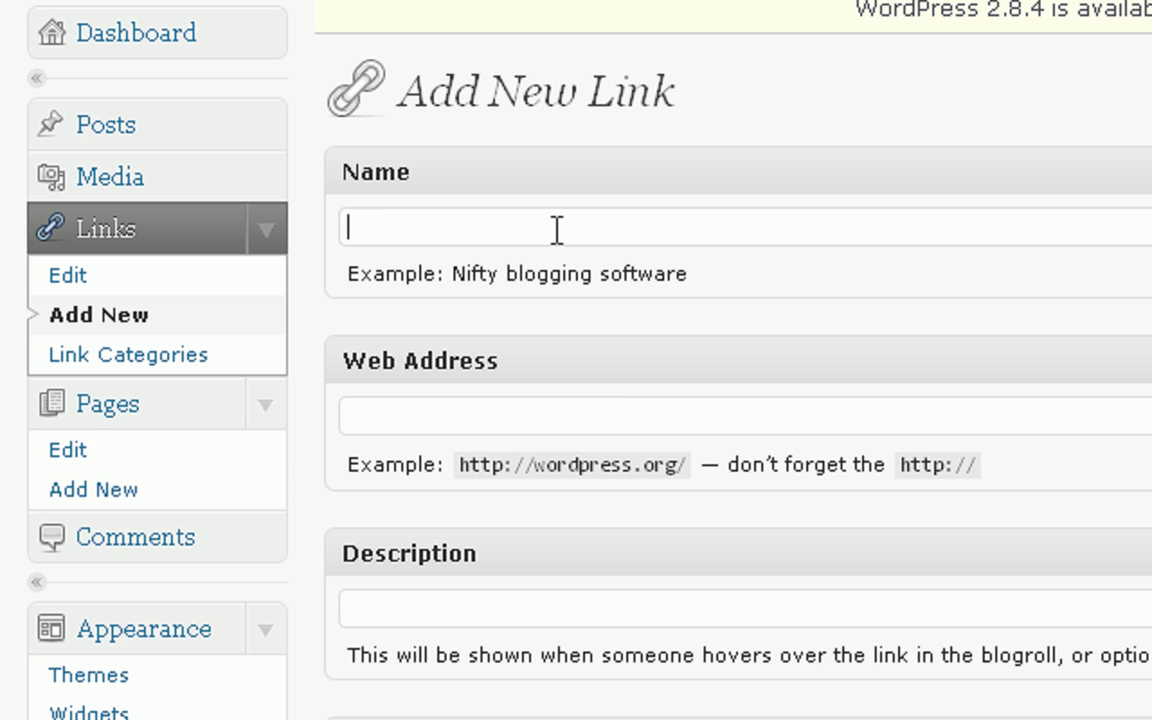
text(Visit Regular )
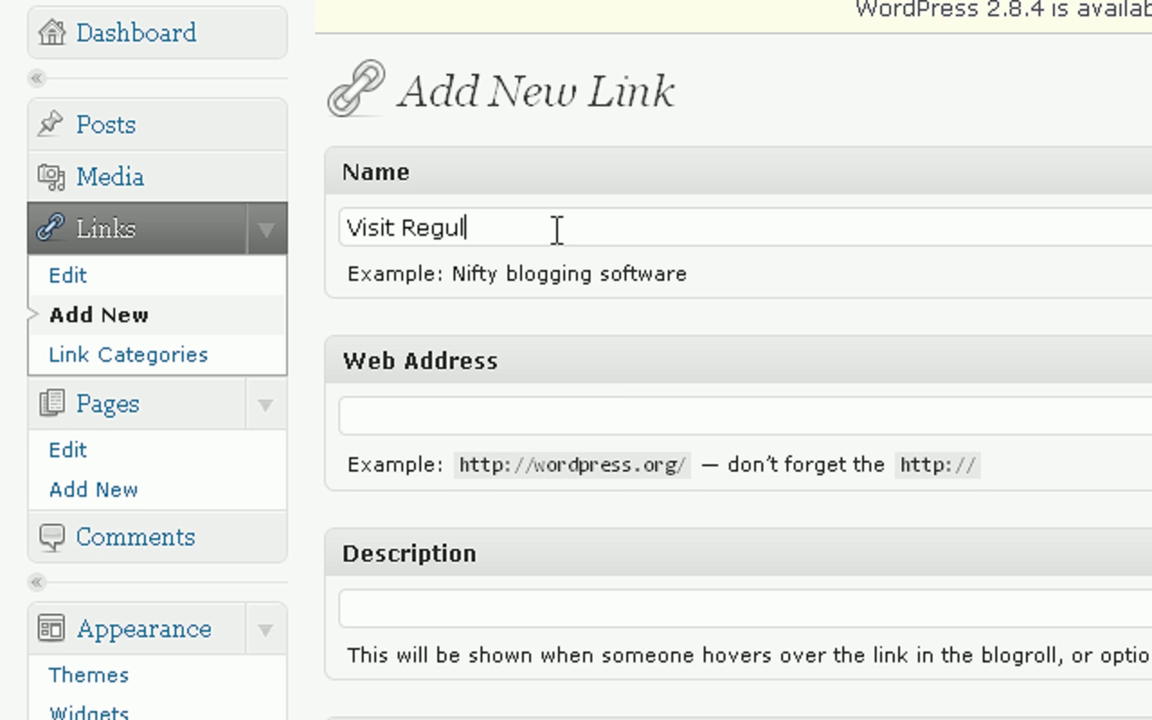
text(Site)
click(955, 5)
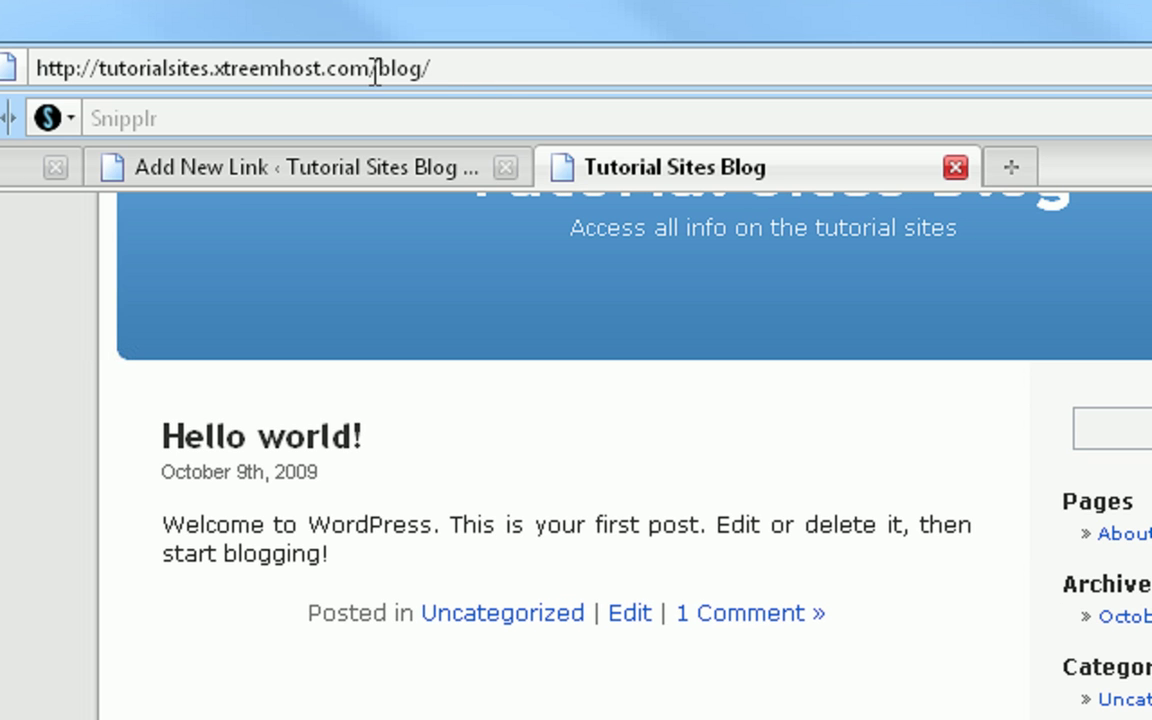
drag(368, 70, 26, 70)
key(ctrl+c)
click(300, 168)
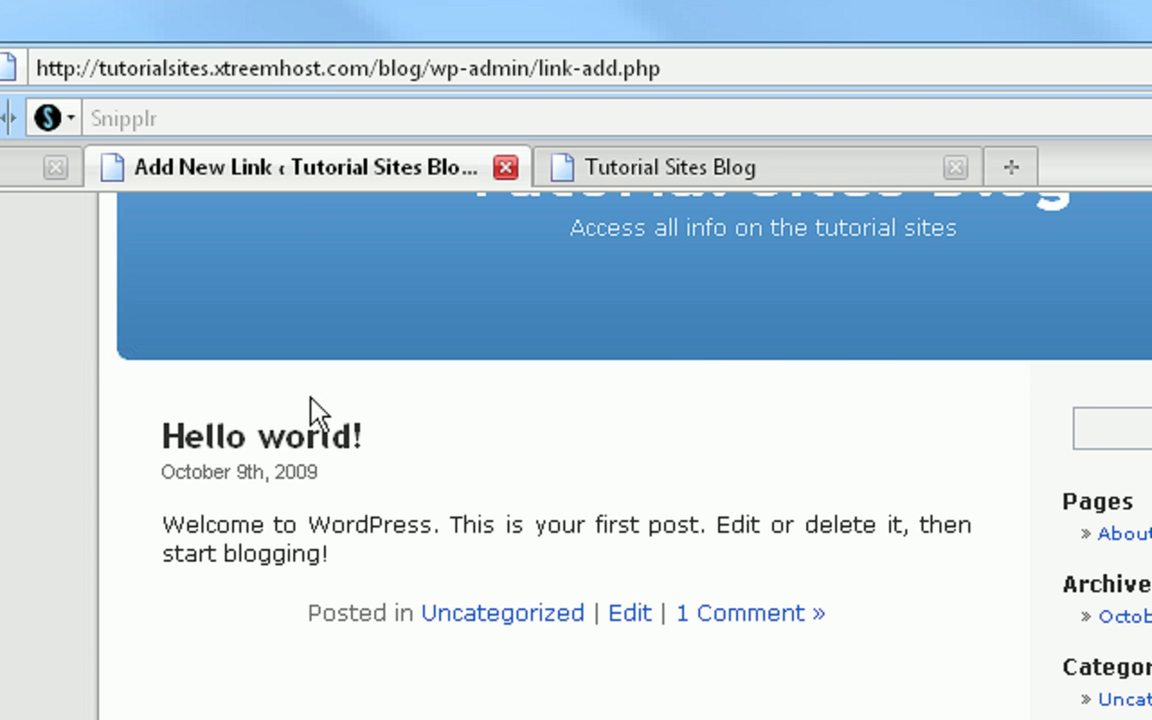
click(228, 716)
key(ctrl+v)
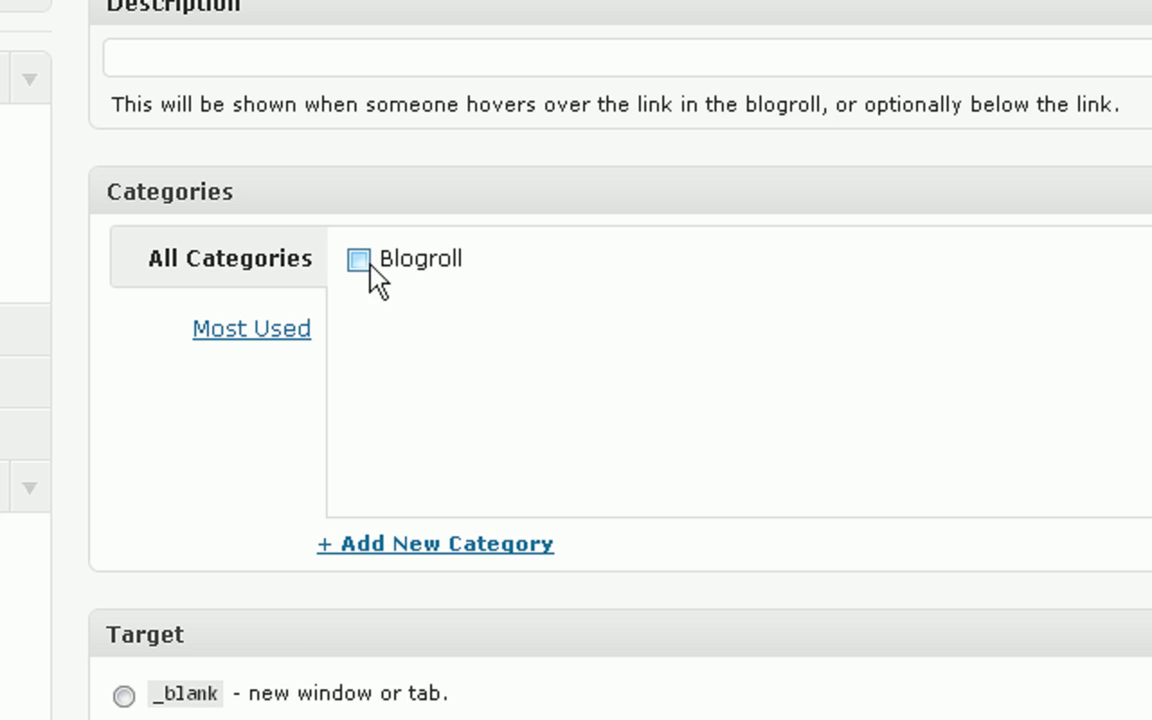
click(368, 264)
- Reload the live blog to confirm the new Blogroll link appears
scroll(465, 635, down, 10)
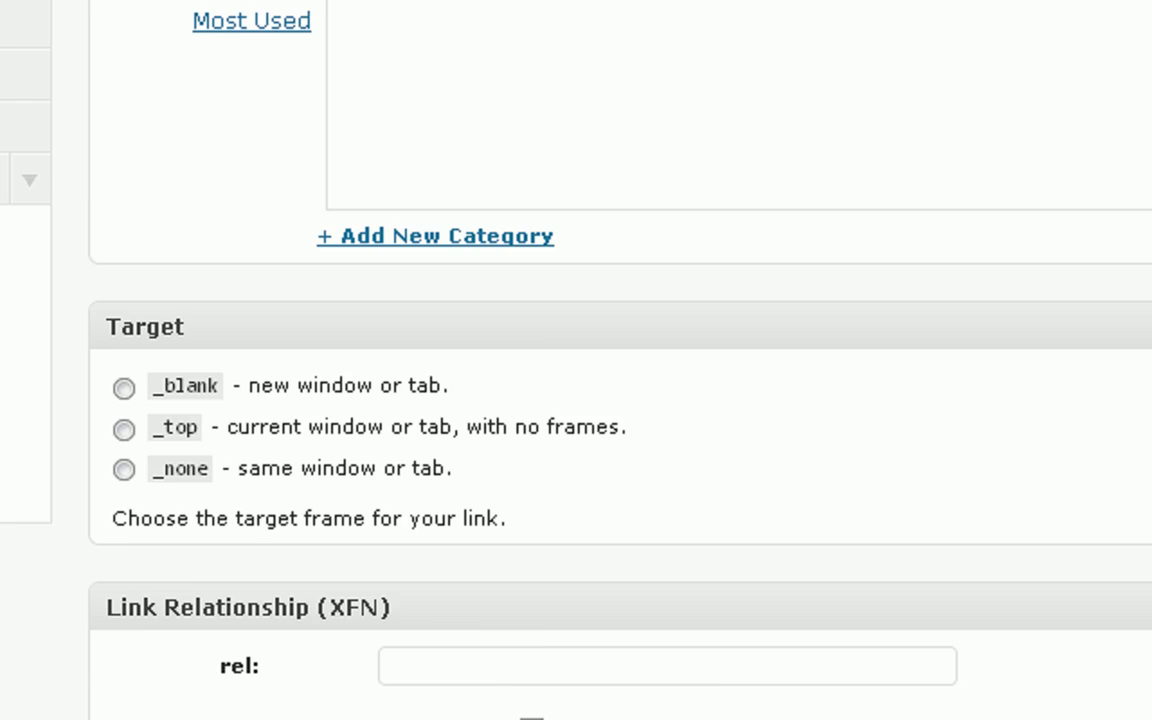
scroll(600, 620, up, 15)
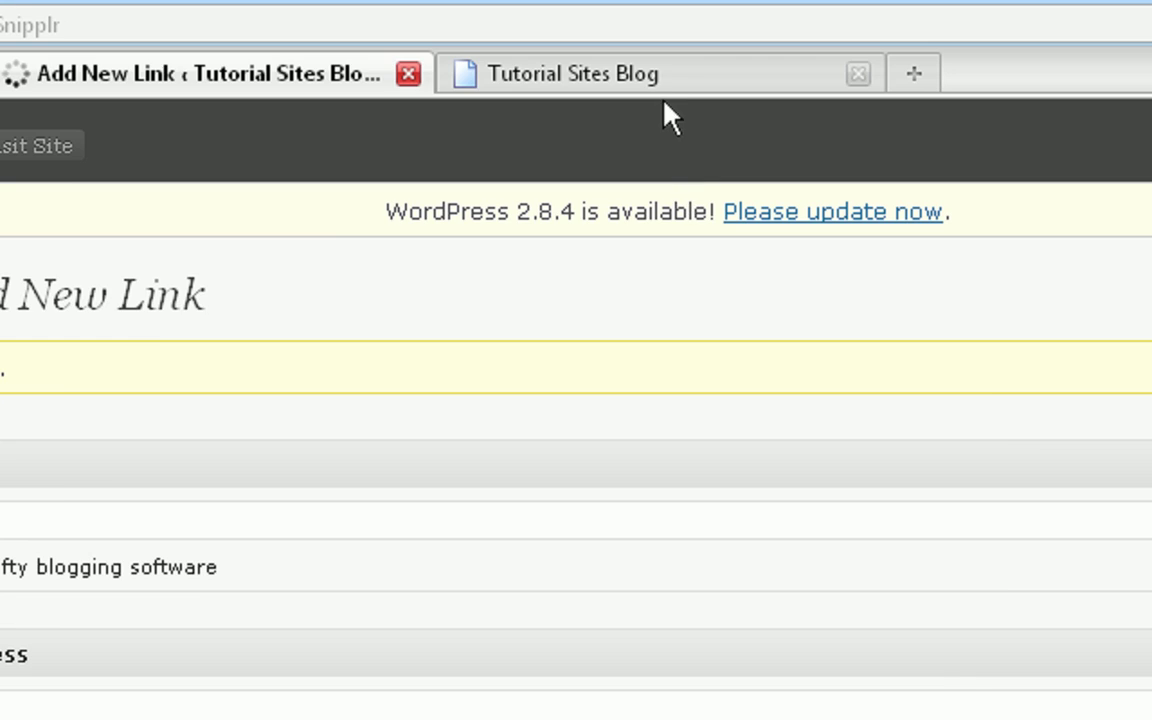
click(661, 82)
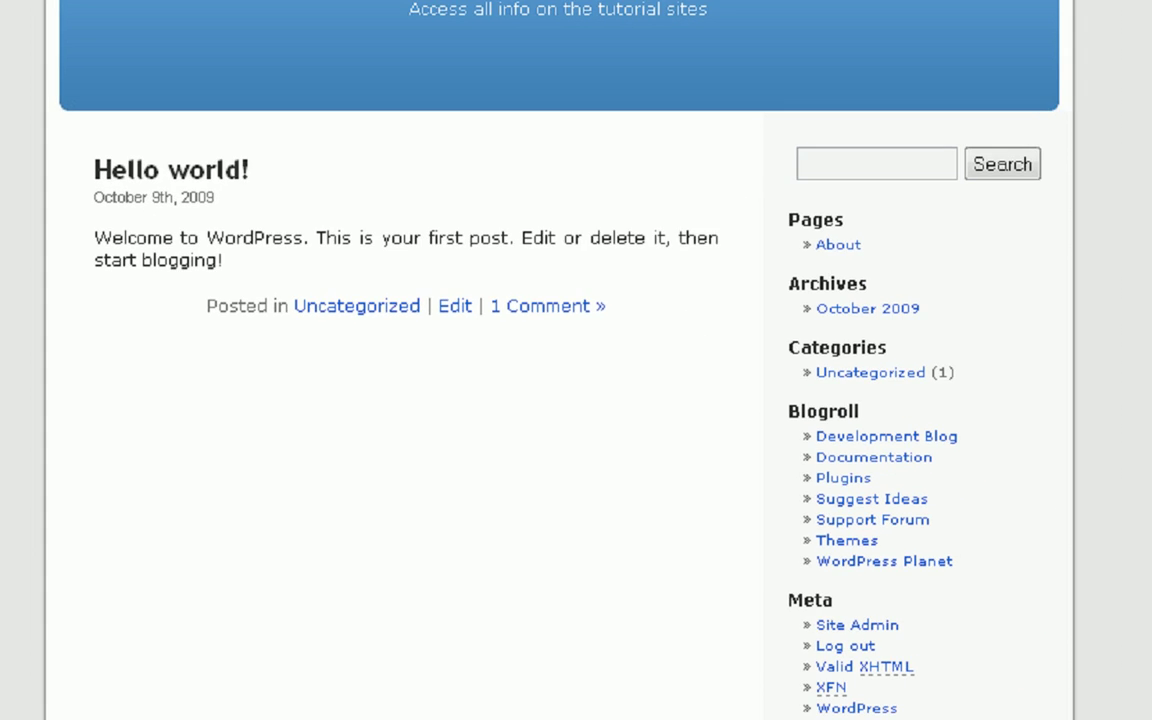
key(F5)
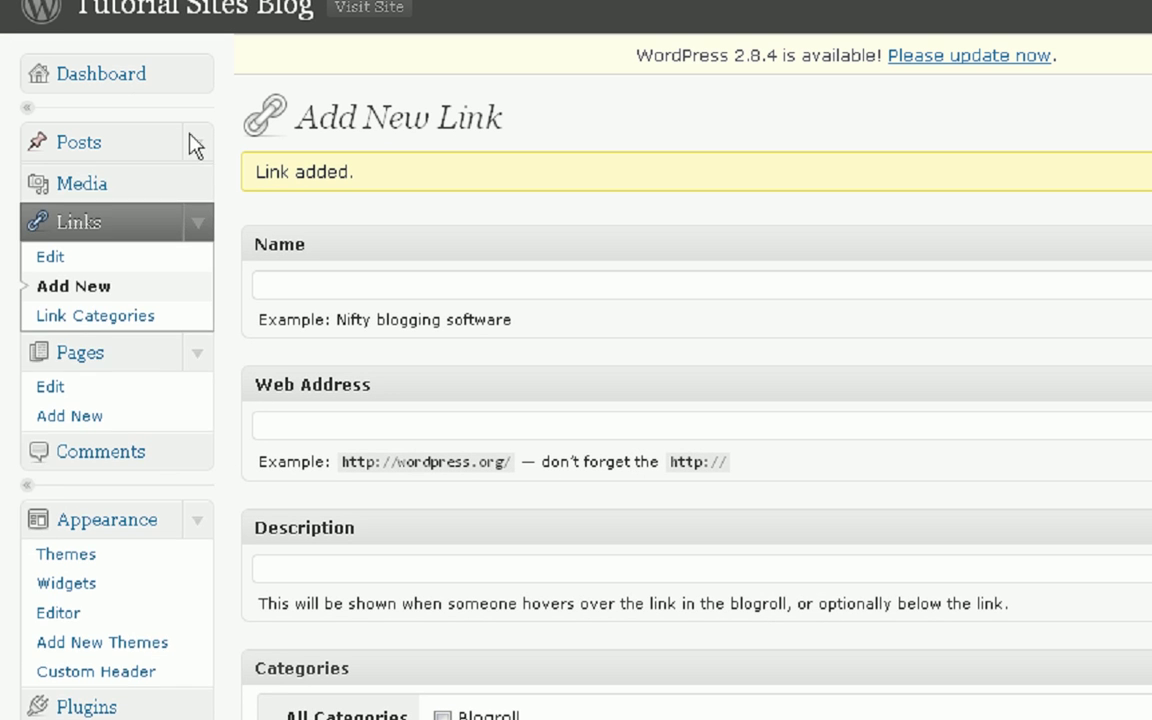
- Delete the 'Hello world!' post from Edit Posts and confirm
click(170, 142)
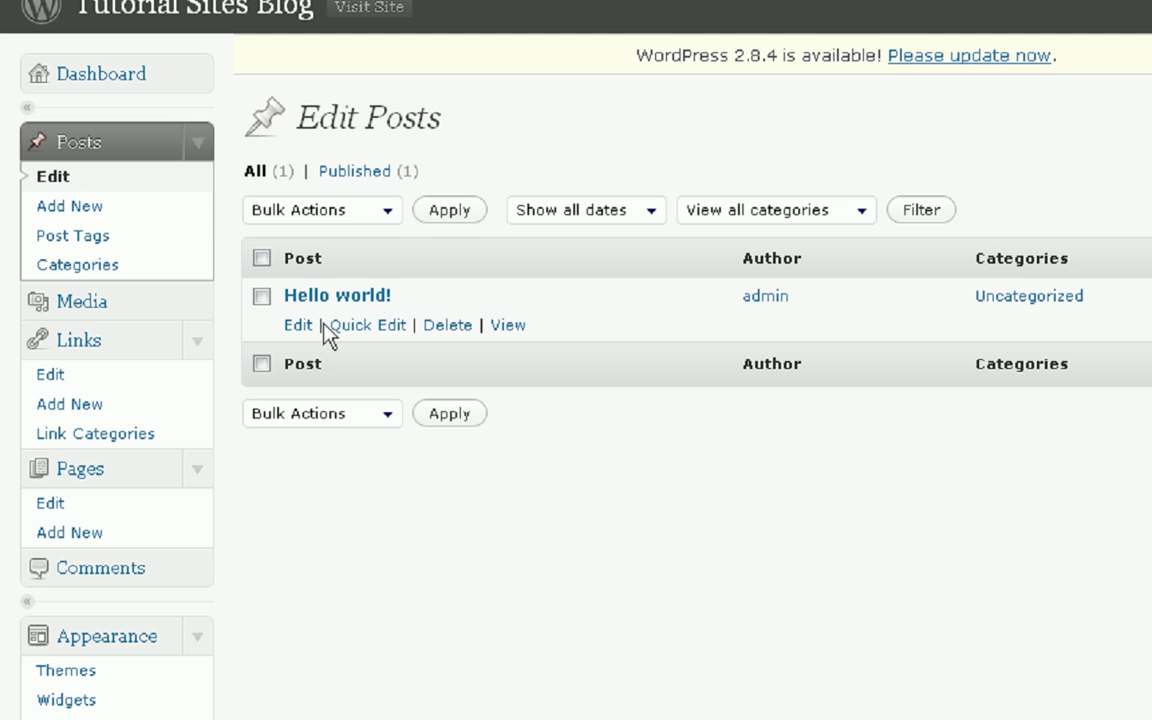
click(452, 327)
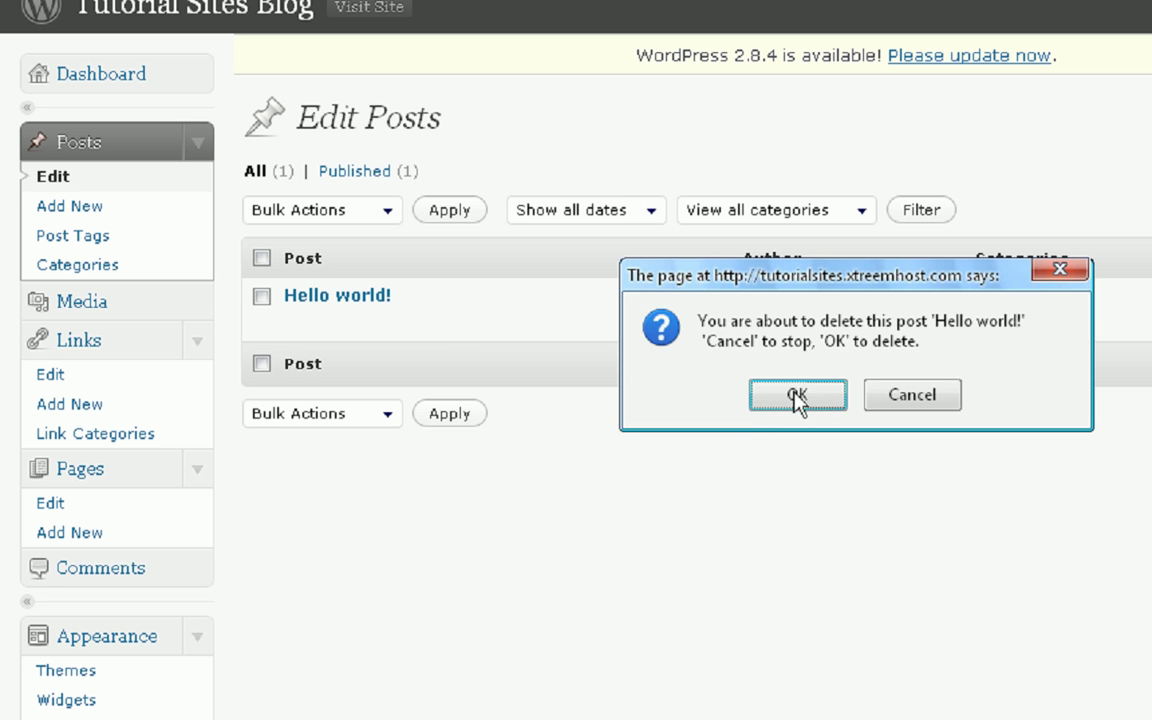
click(795, 394)
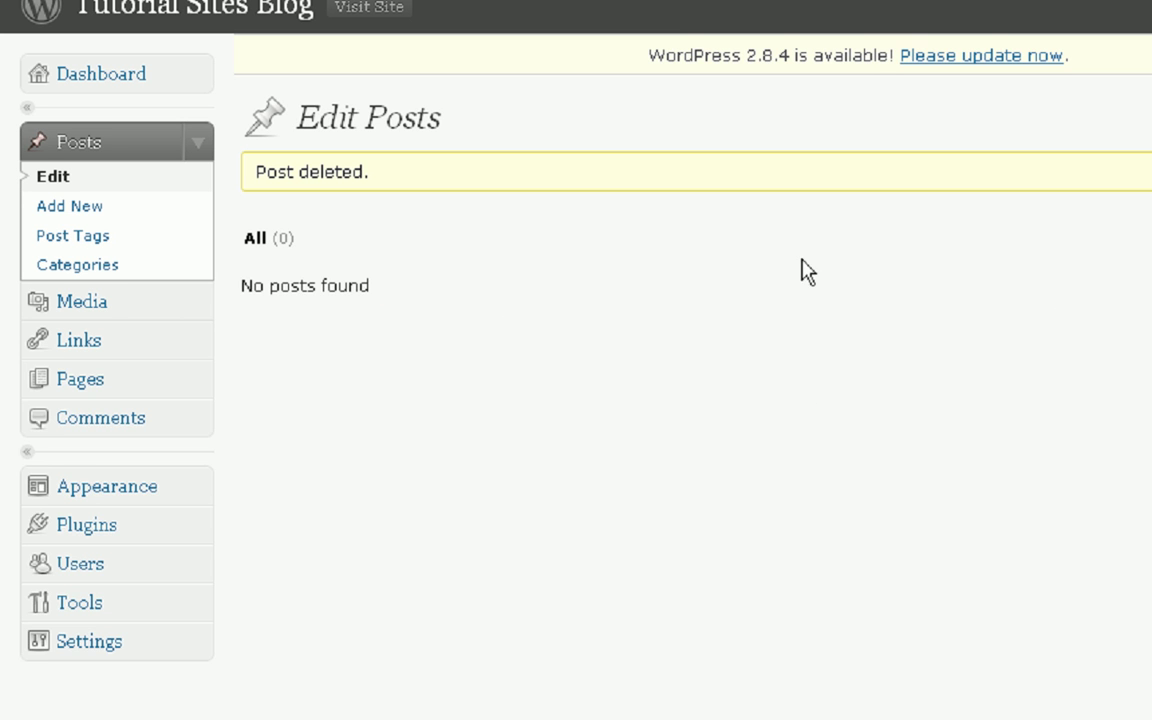
- Write a new post titled 'Tutorial Sites Creation' with a short welcome message, tagged 'welcome'
click(104, 225)
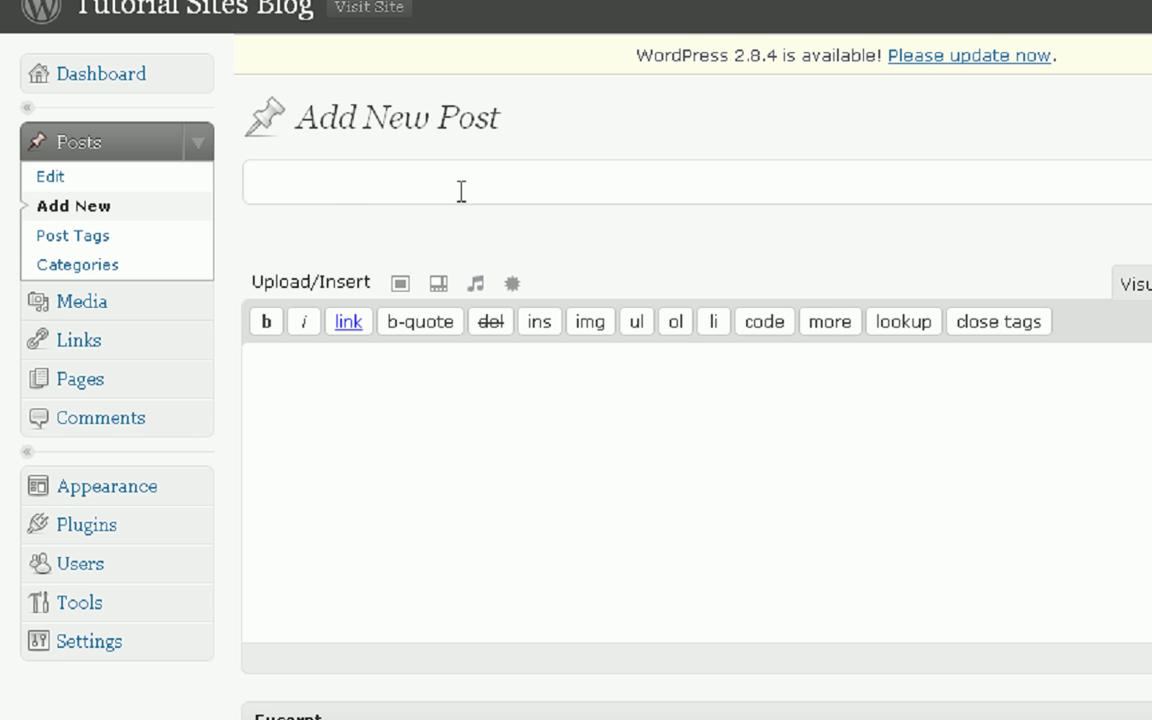
text(Tutori)
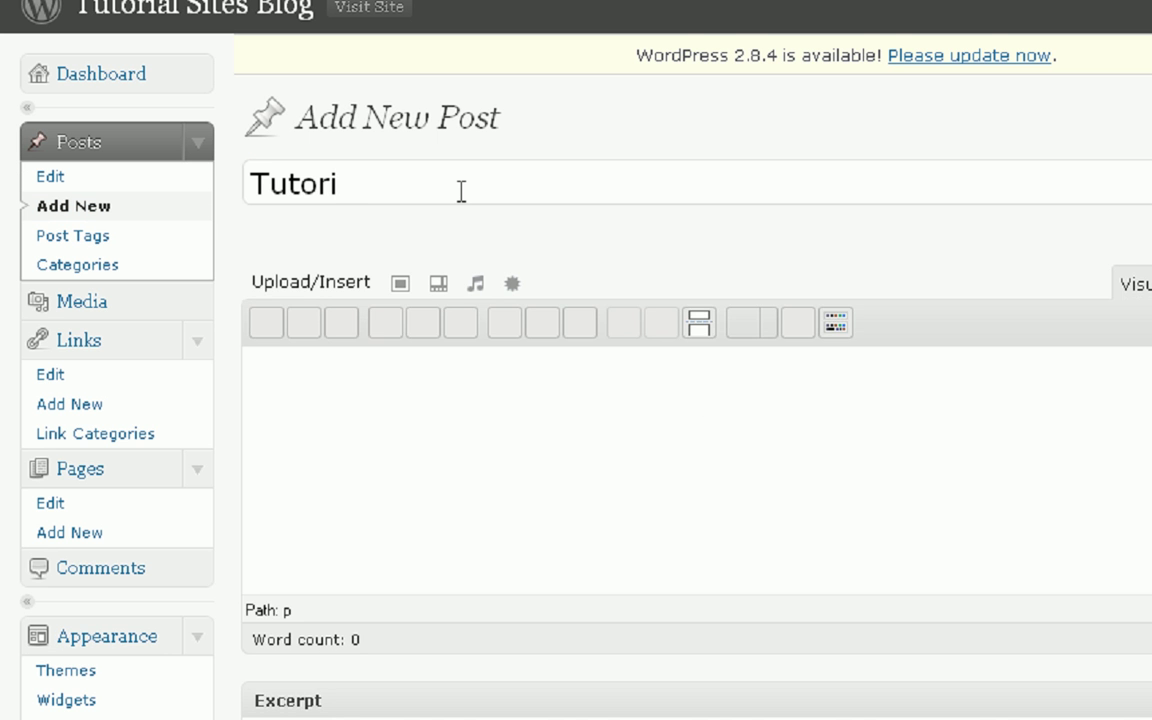
text(al Sites Cr)
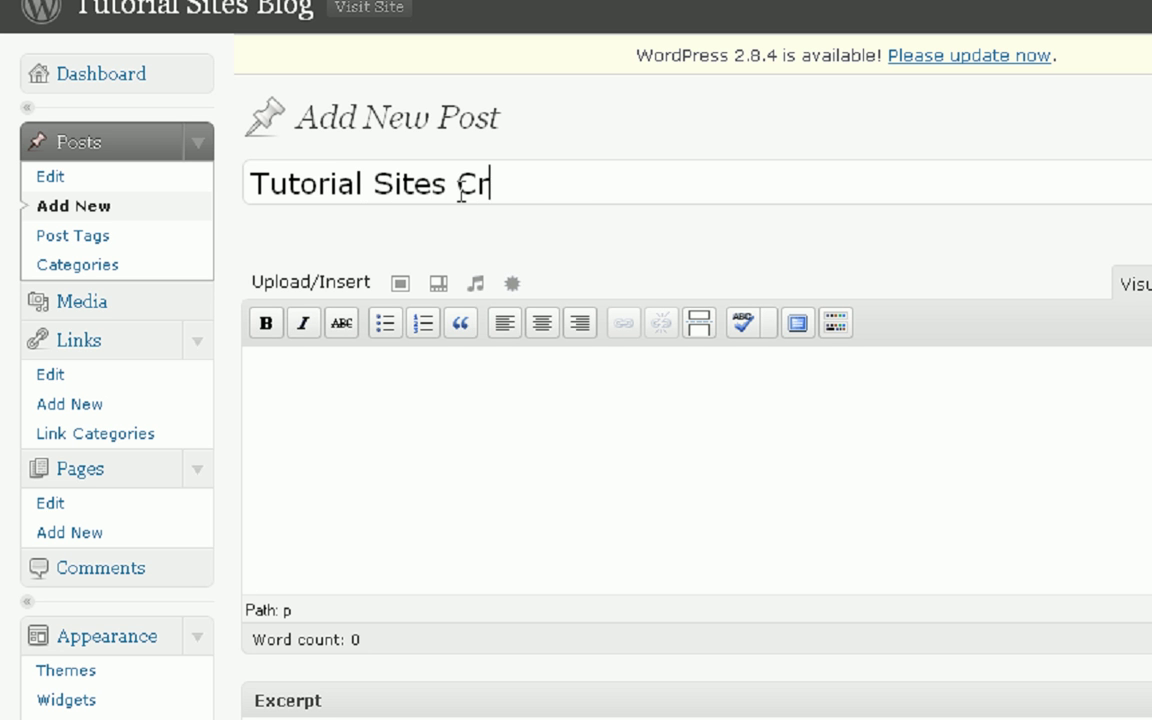
text(eation)
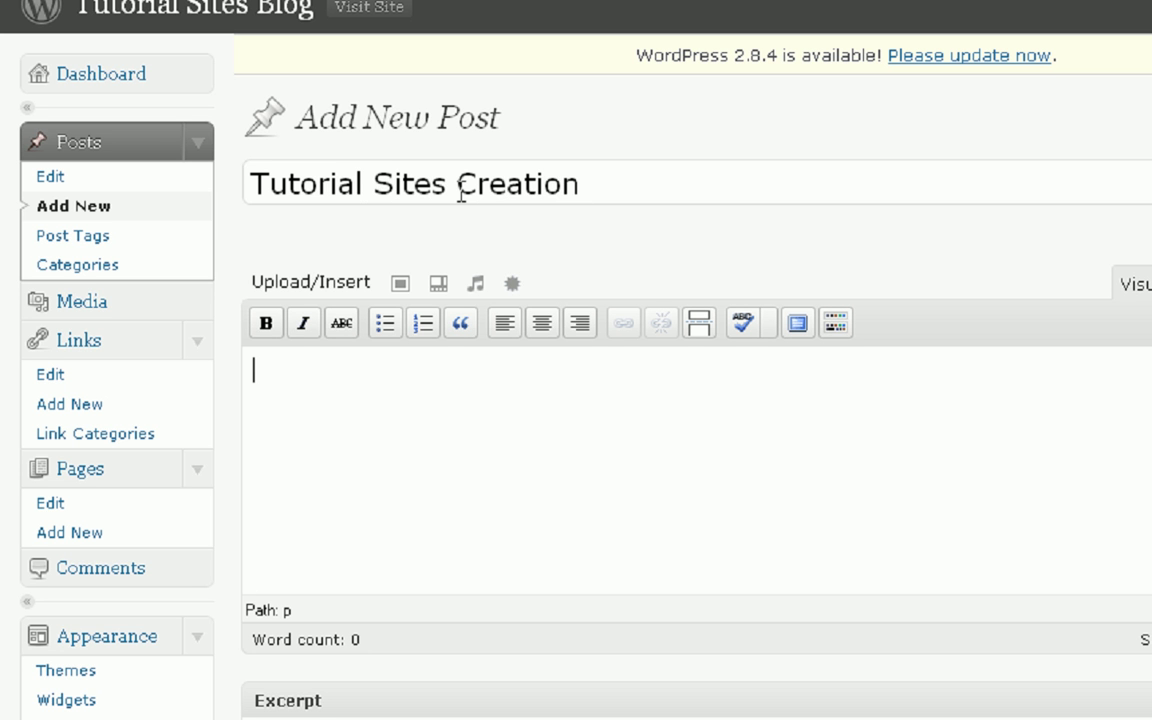
text(Hello and welocme to the )
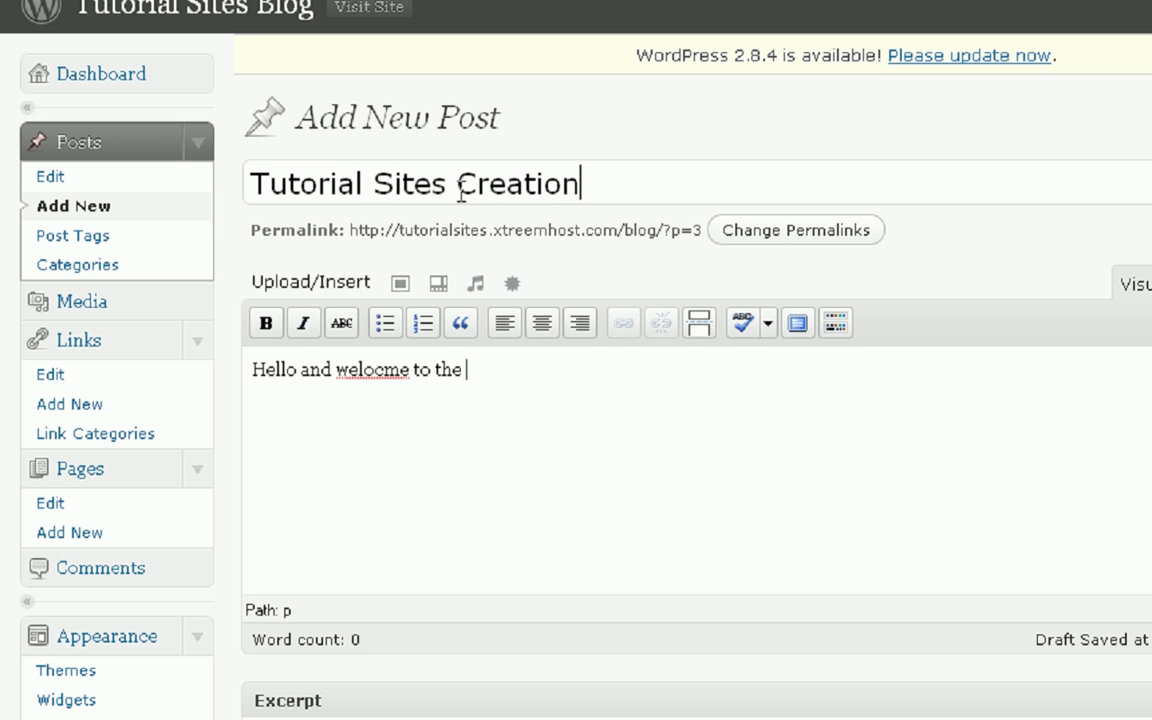
text(tutorial sitws a)
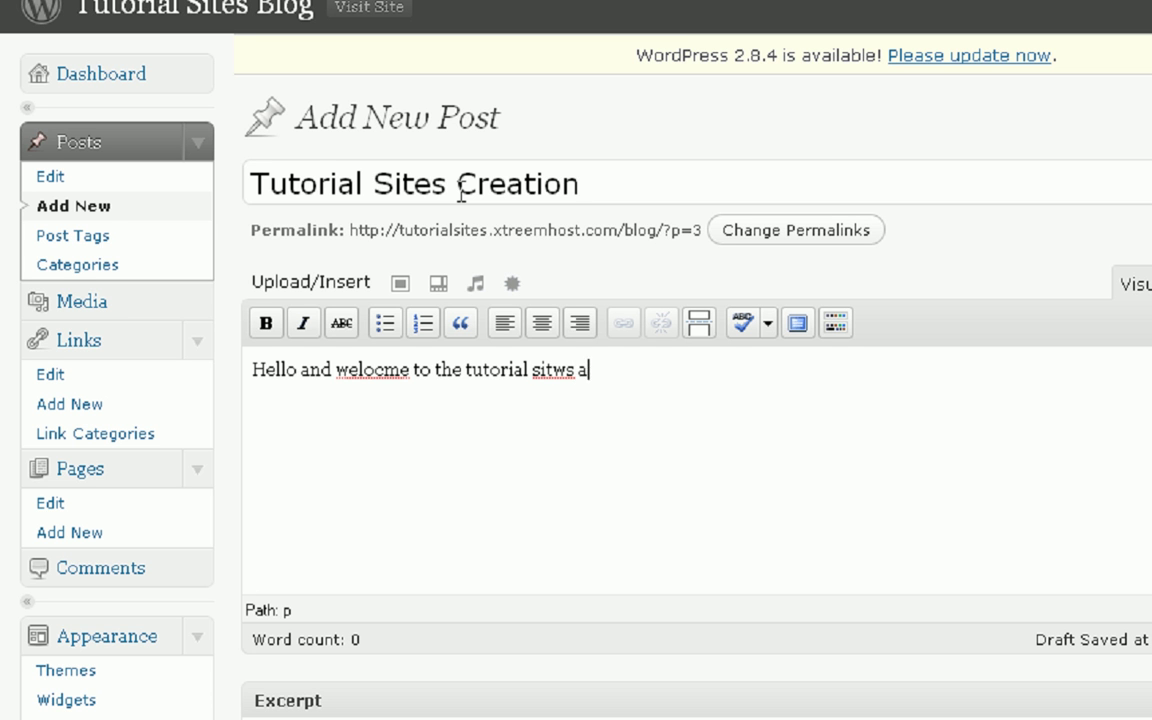
text(hfuaifjaifj8afjiasfhuahfjaof creation "))
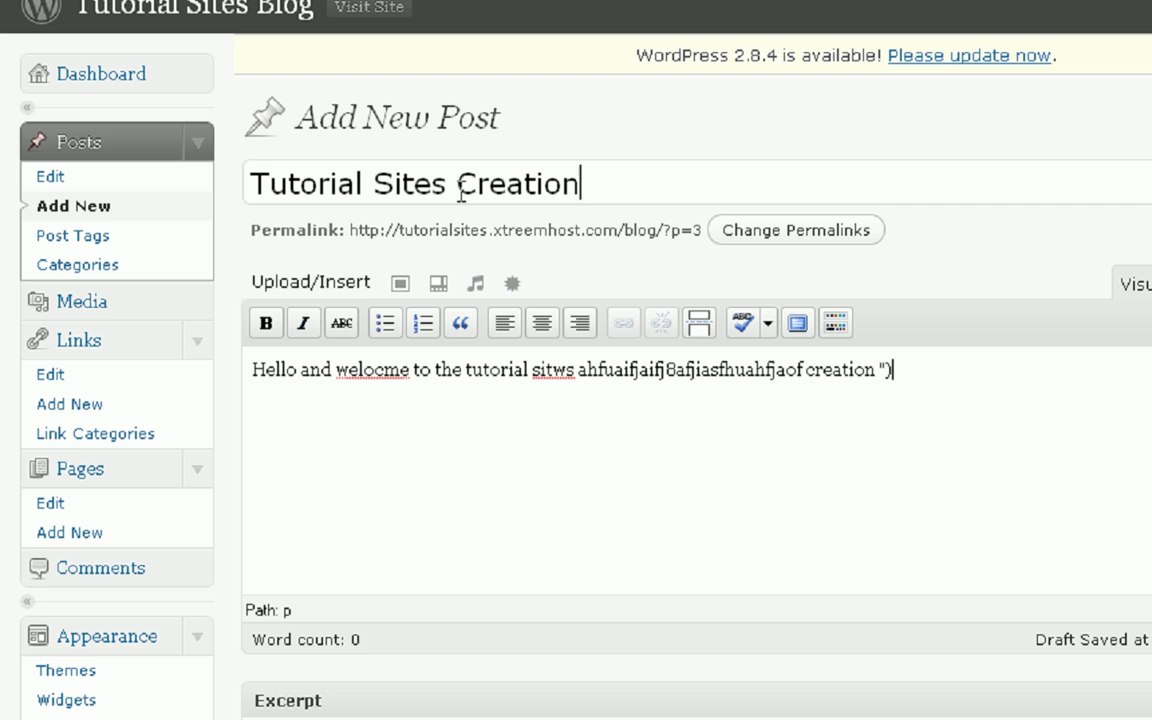
scroll(522, 254, down, 5)
scroll(735, 700, down, 2)
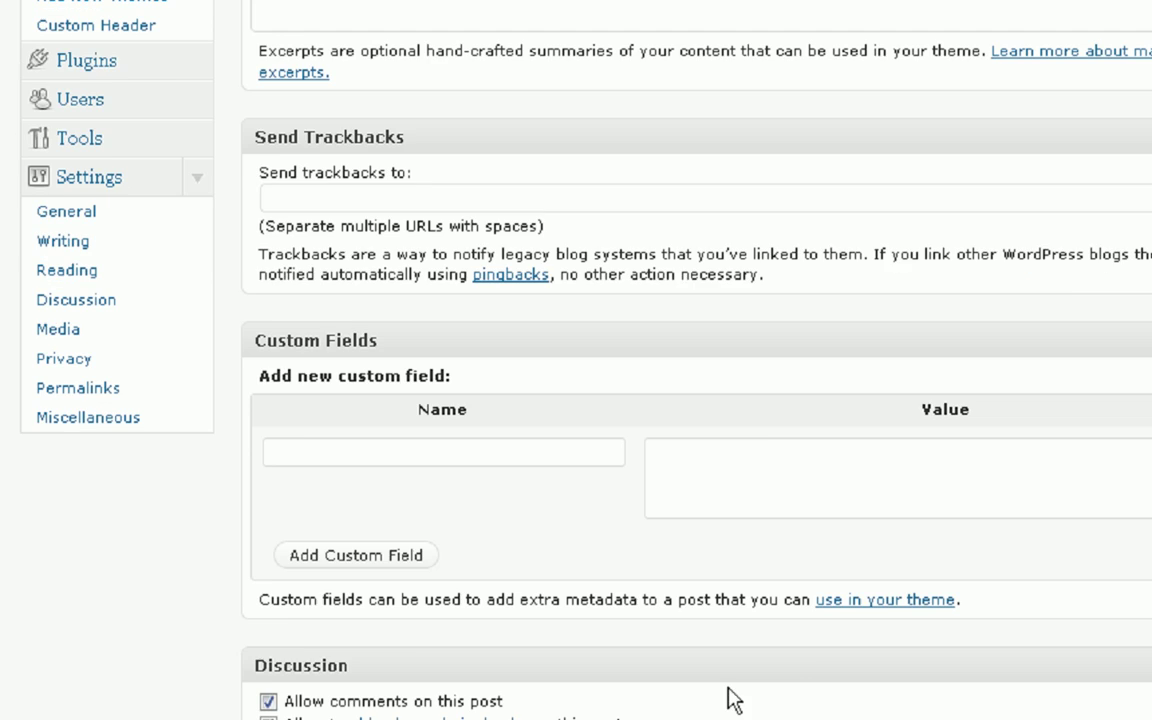
scroll(735, 700, up, 10)
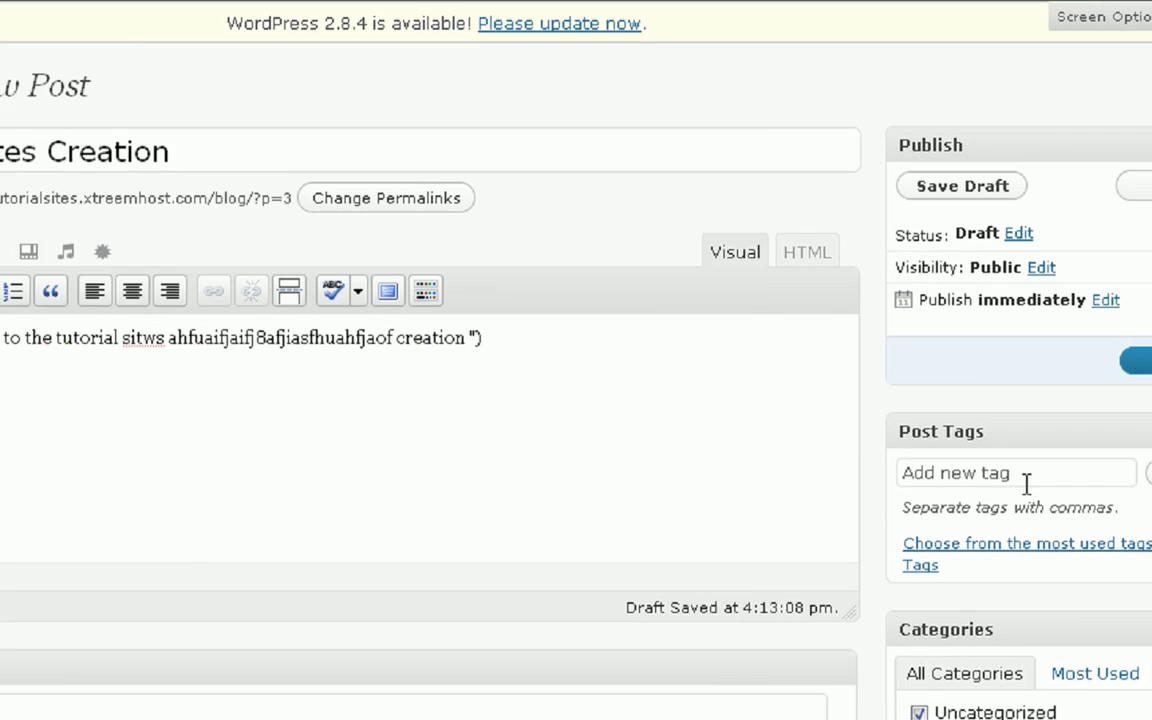
click(1023, 483)
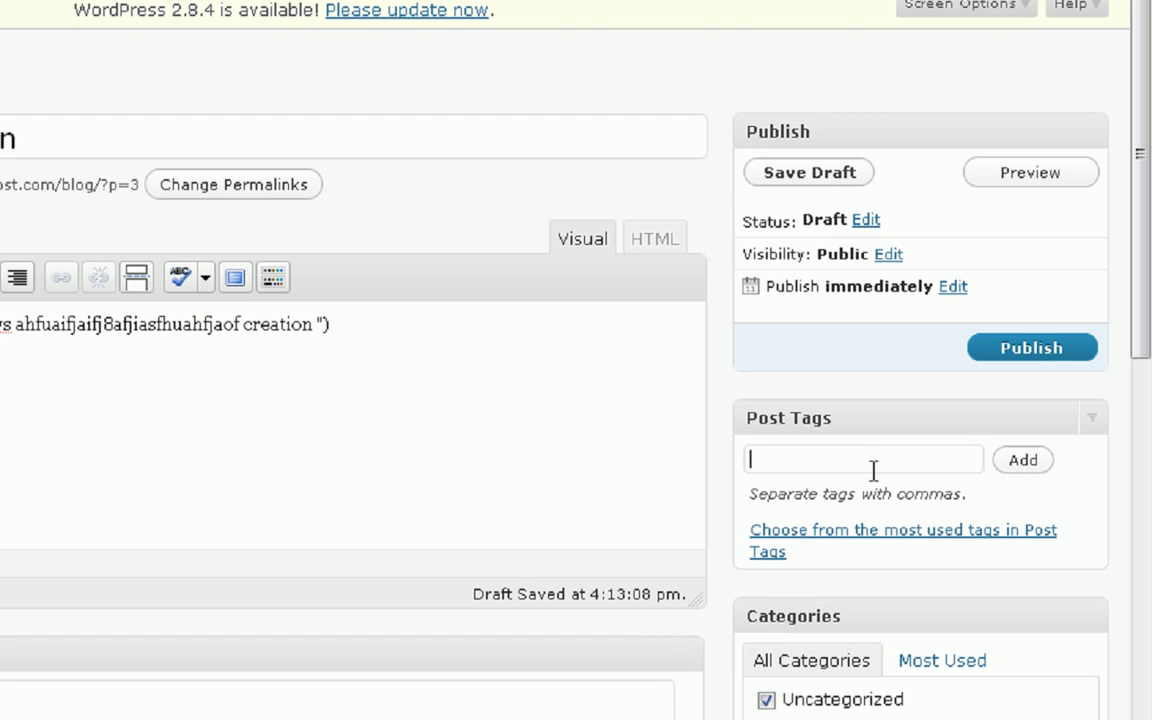
text(welcome)
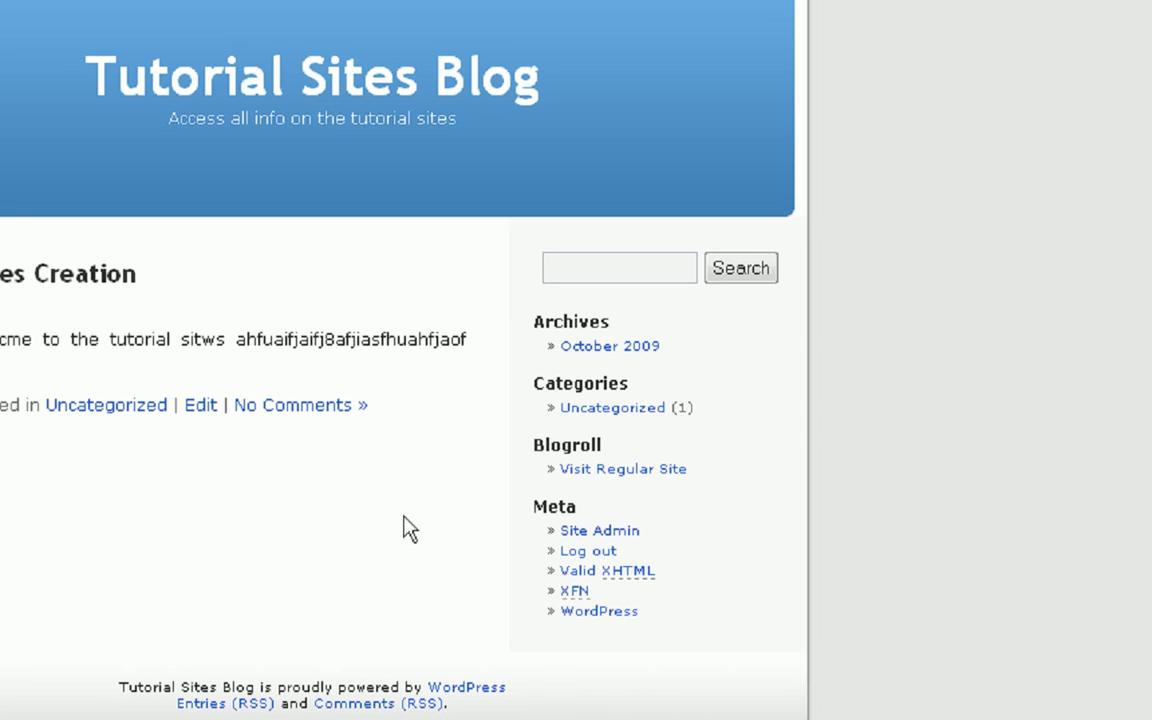
- Open the blog's Uncategorized category archive, then go to the static tutorial site's homepage
click(595, 411)
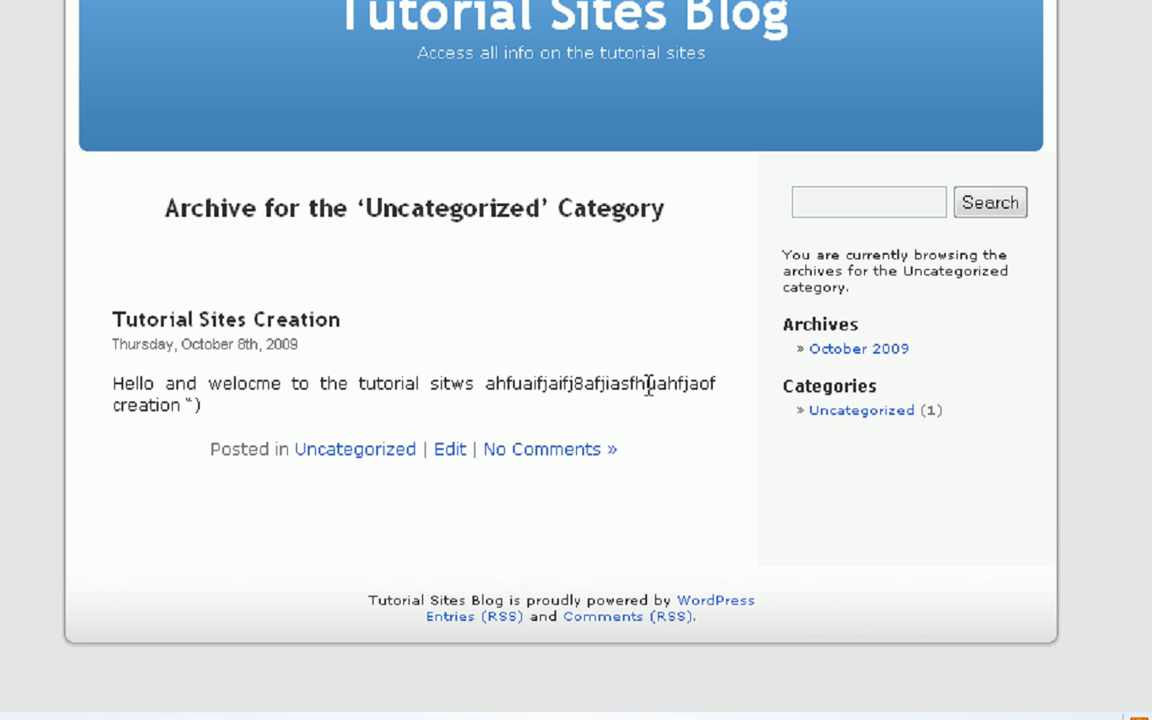
drag(121, 322, 699, 404)
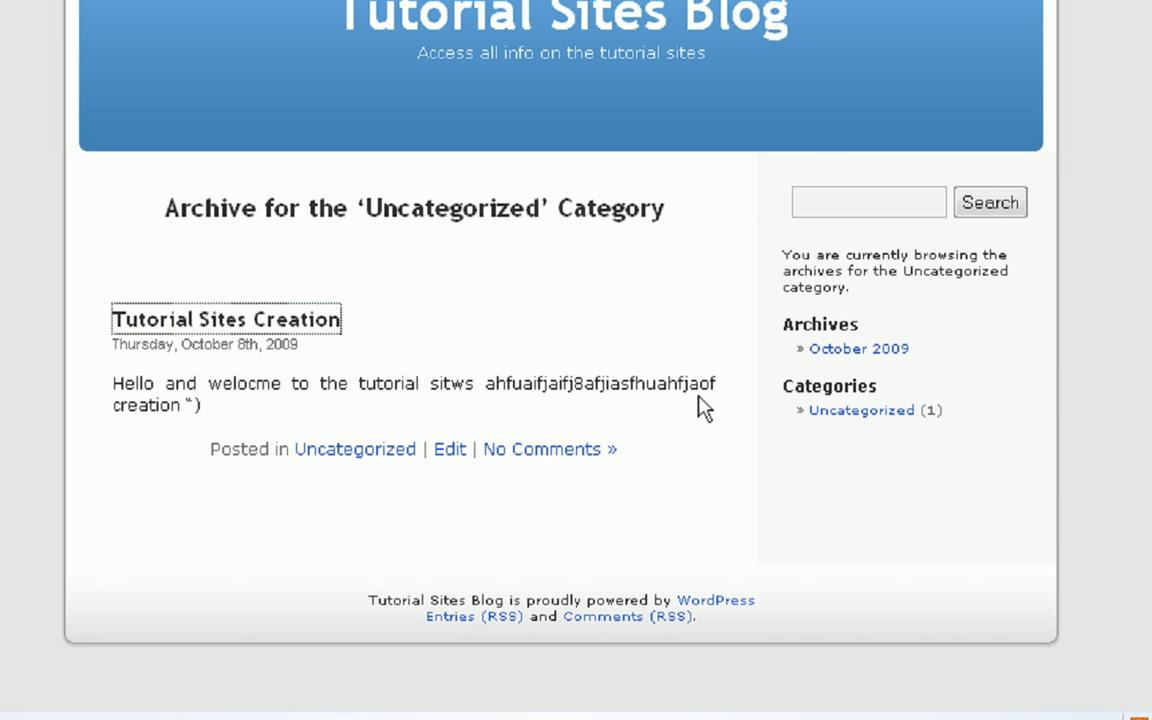
click(672, 418)
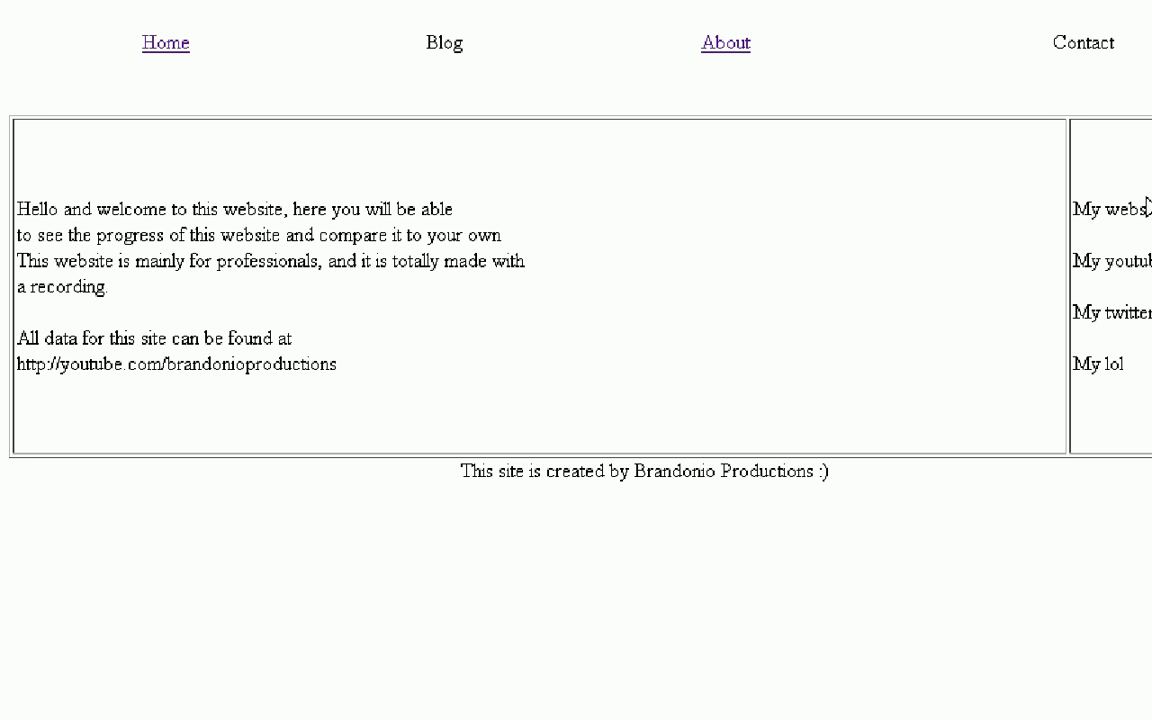
- Visit the static site's About page, then return using its Home link
click(745, 46)
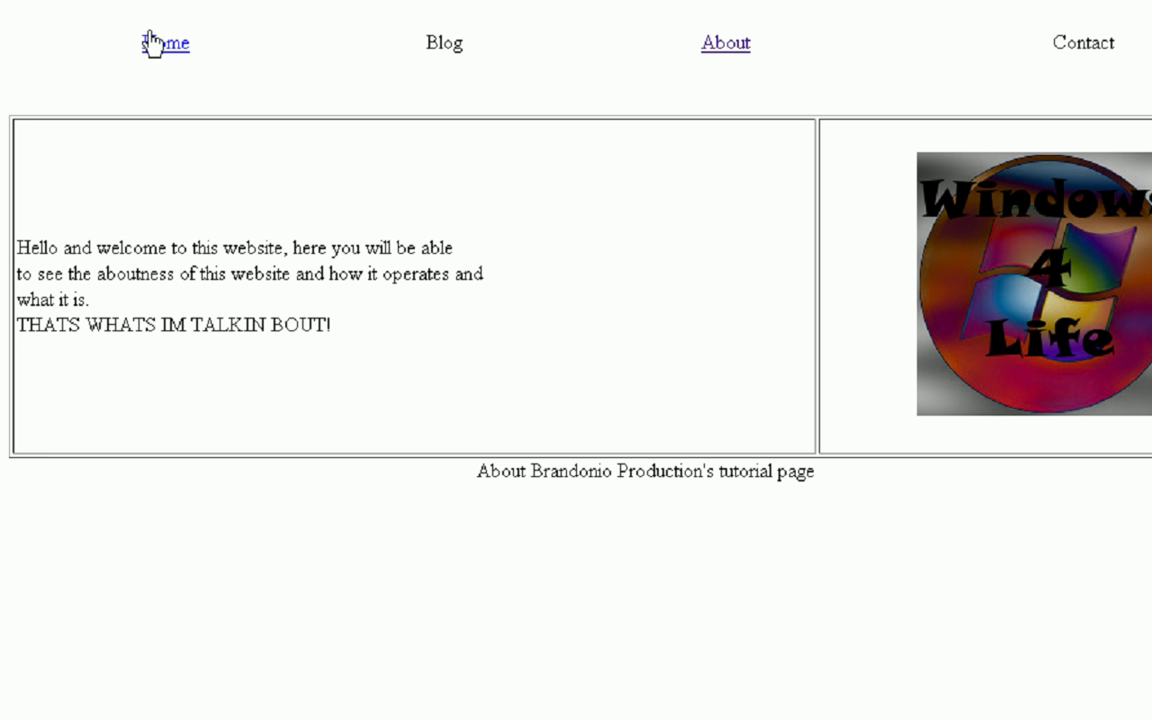
click(152, 42)
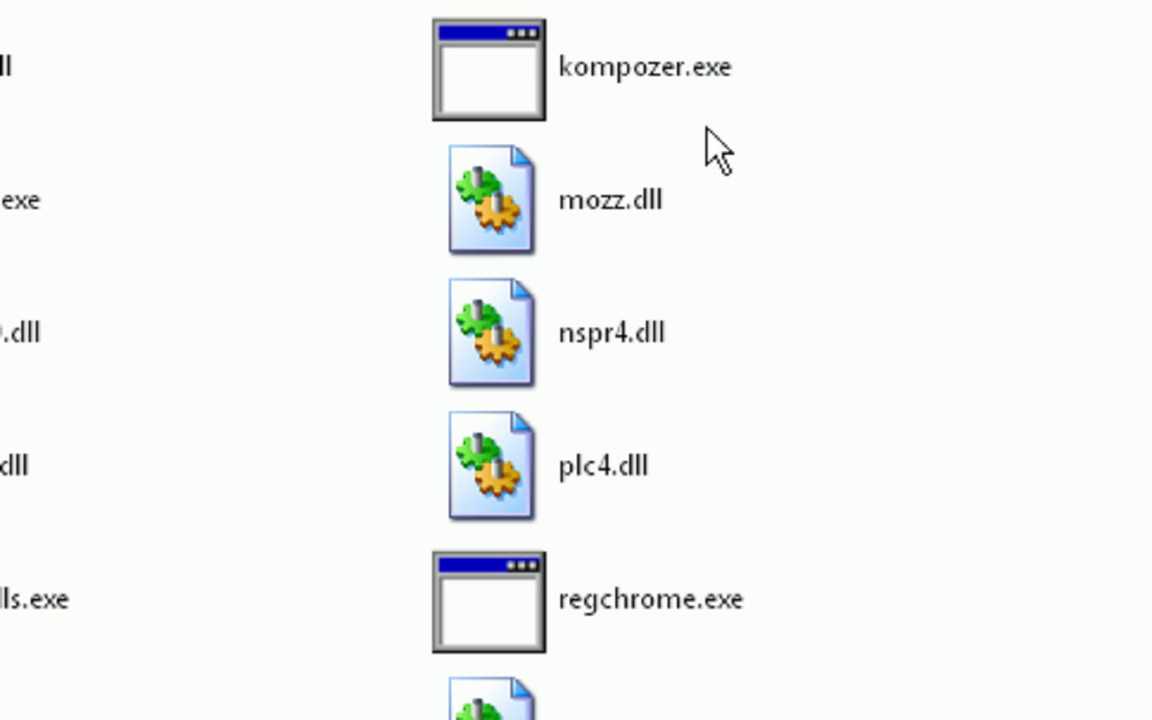
- Start KompoZer by running kompozer.exe from its program folder
double_click(523, 75)
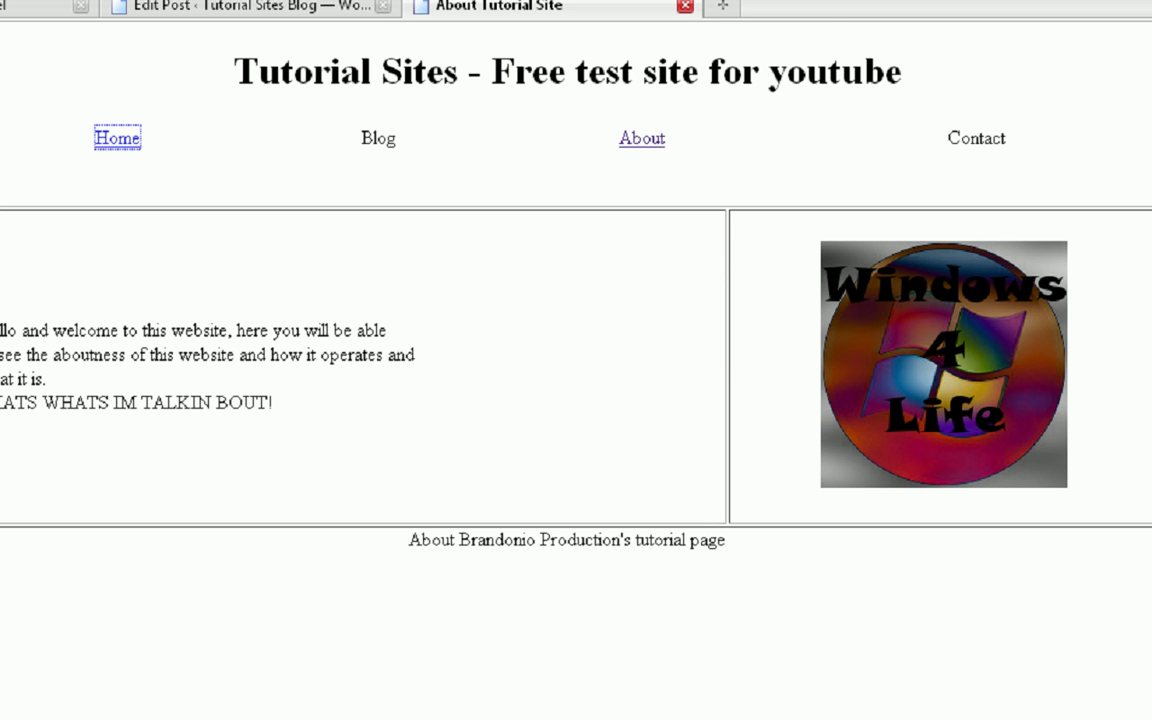
click(110, 140)
click(121, 142)
click(132, 145)
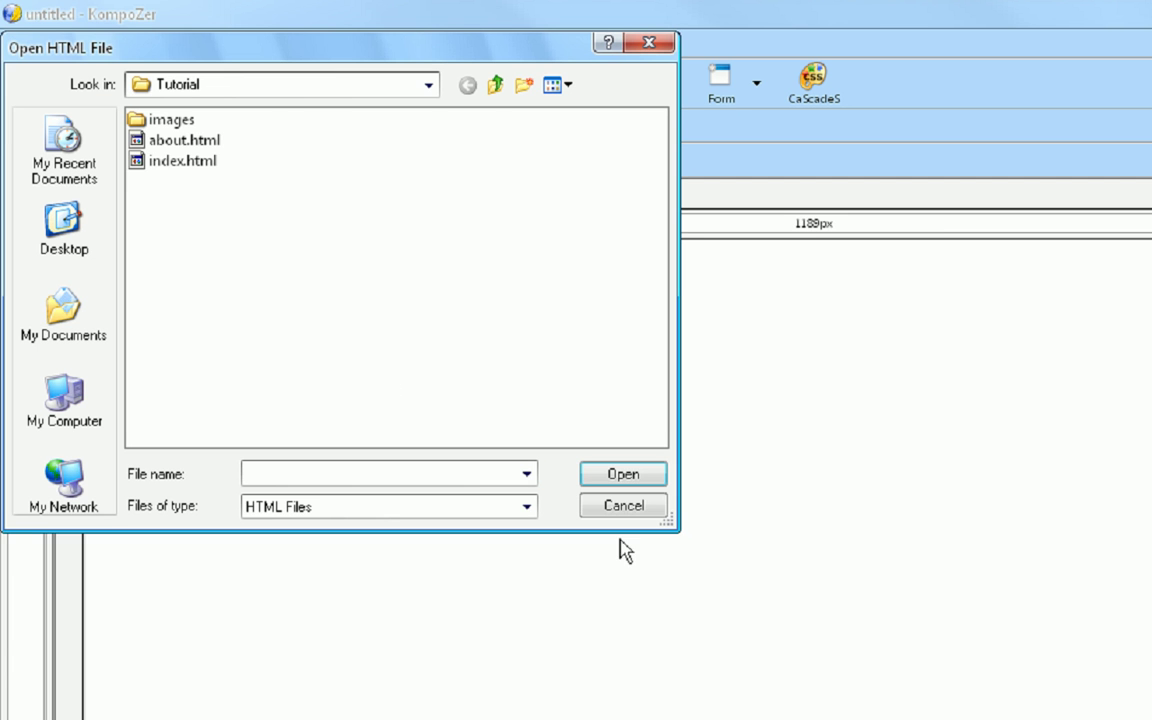
- Open about.html, then index.html in a second tab, in KompoZer
click(184, 143)
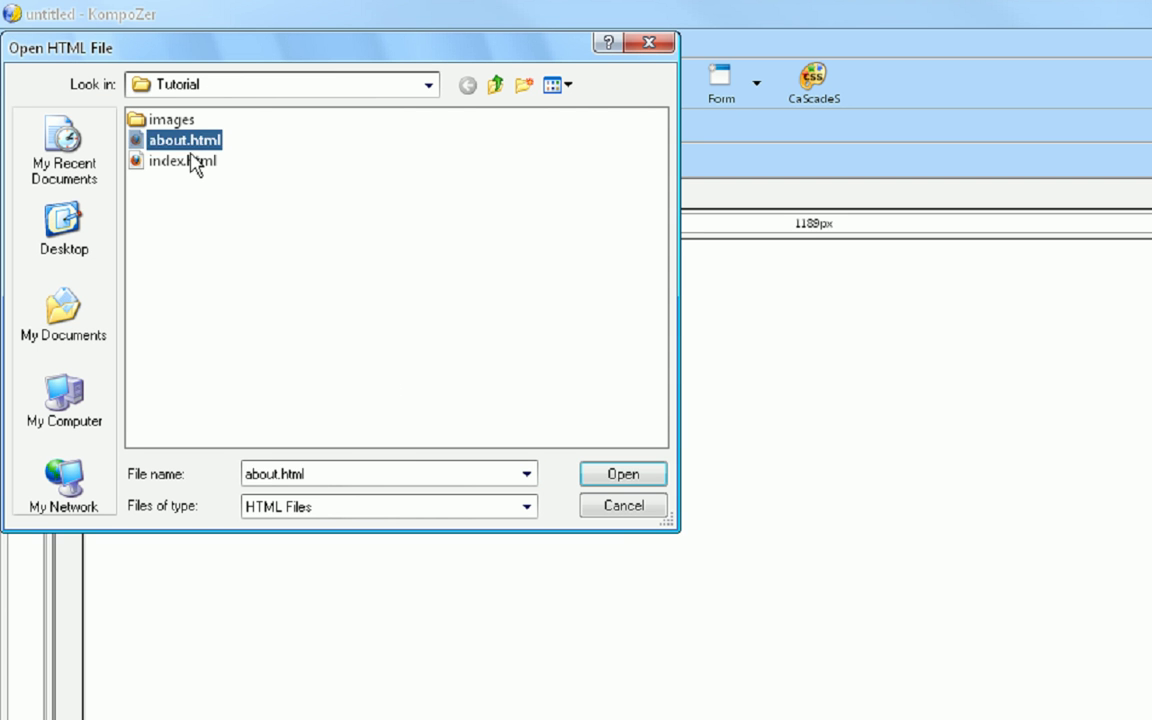
click(190, 161)
double_click(168, 140)
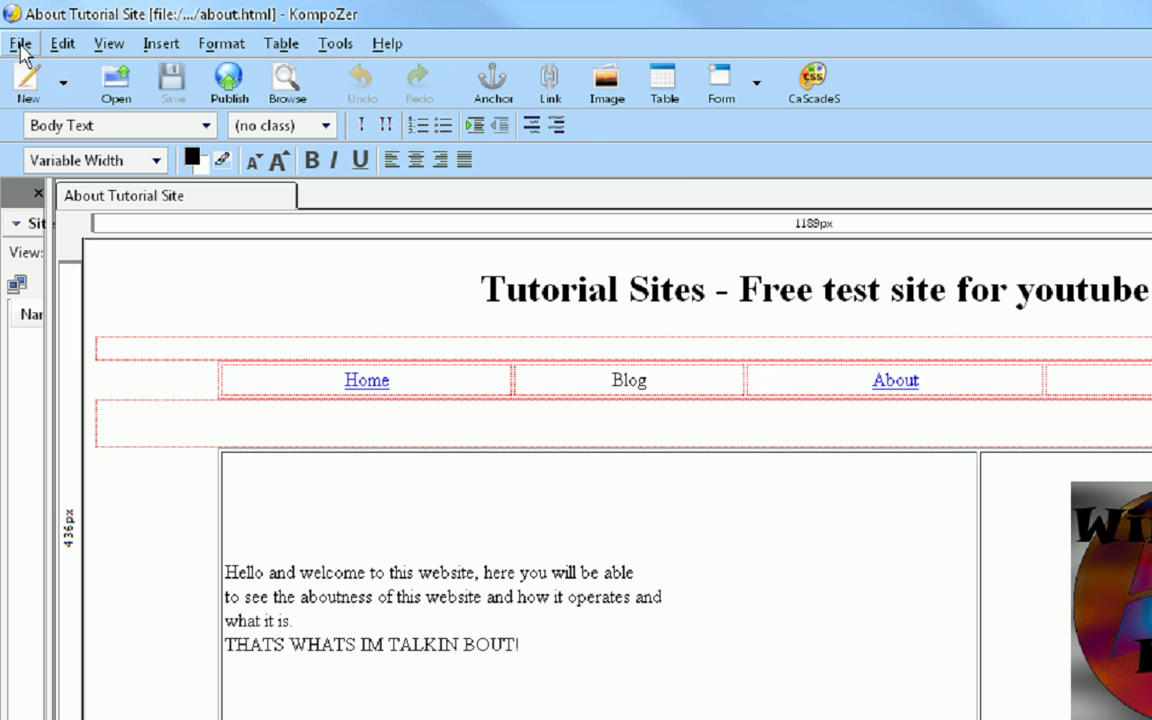
click(20, 44)
click(48, 91)
double_click(172, 160)
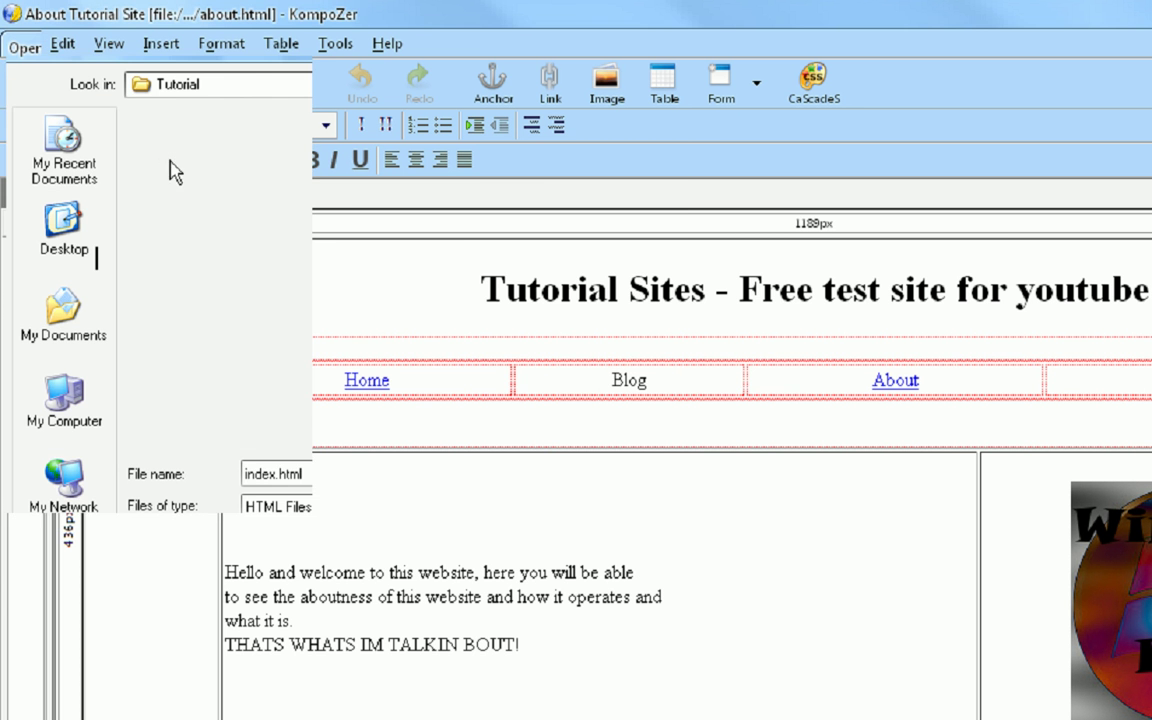
- Select the Home link text on index.html and check its HTML source
drag(388, 357, 330, 365)
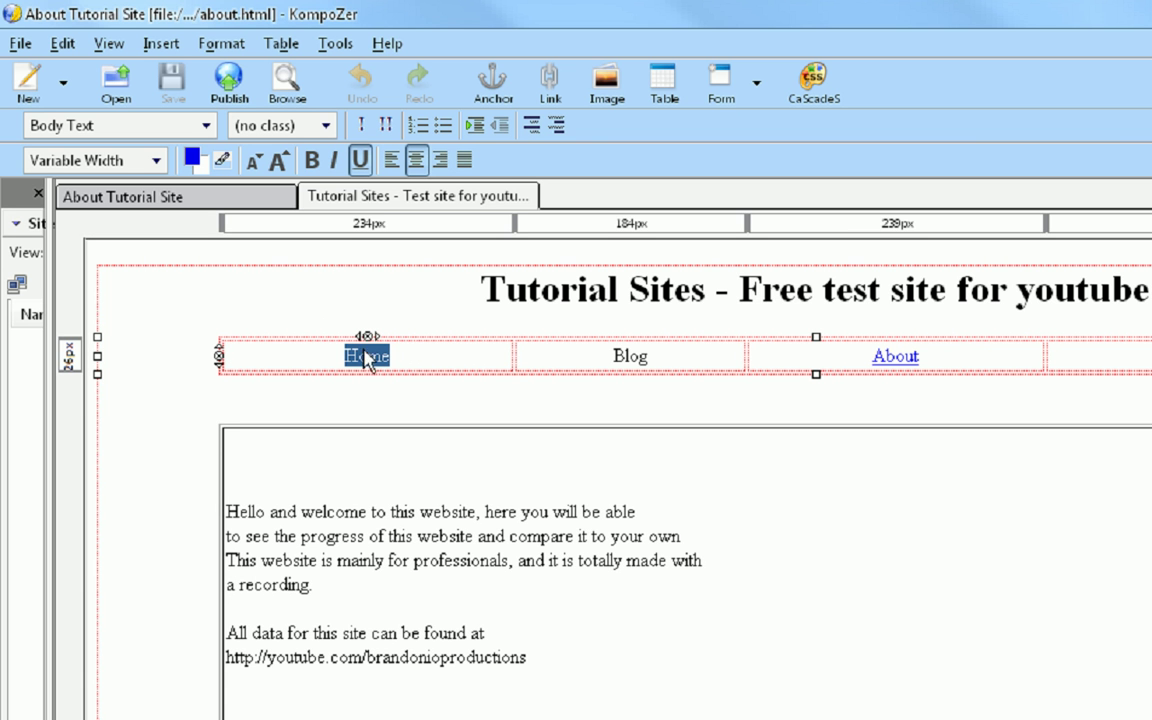
key(ctrl+u)
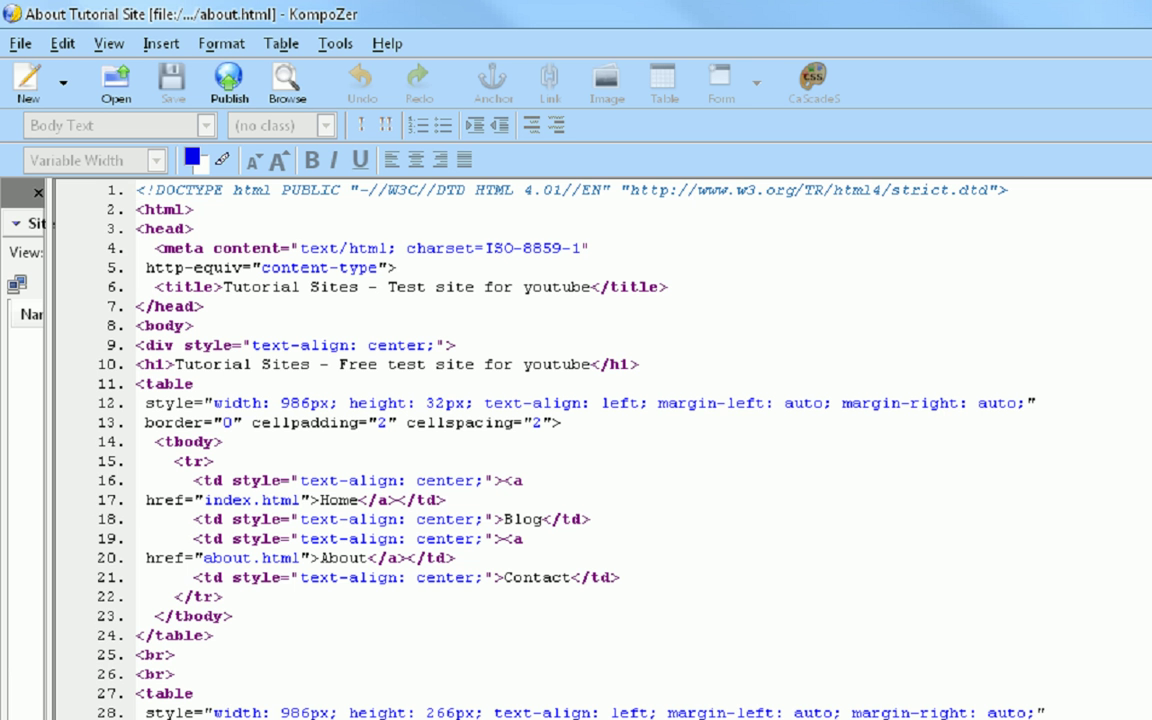
key(ctrl+u)
right_click(366, 340)
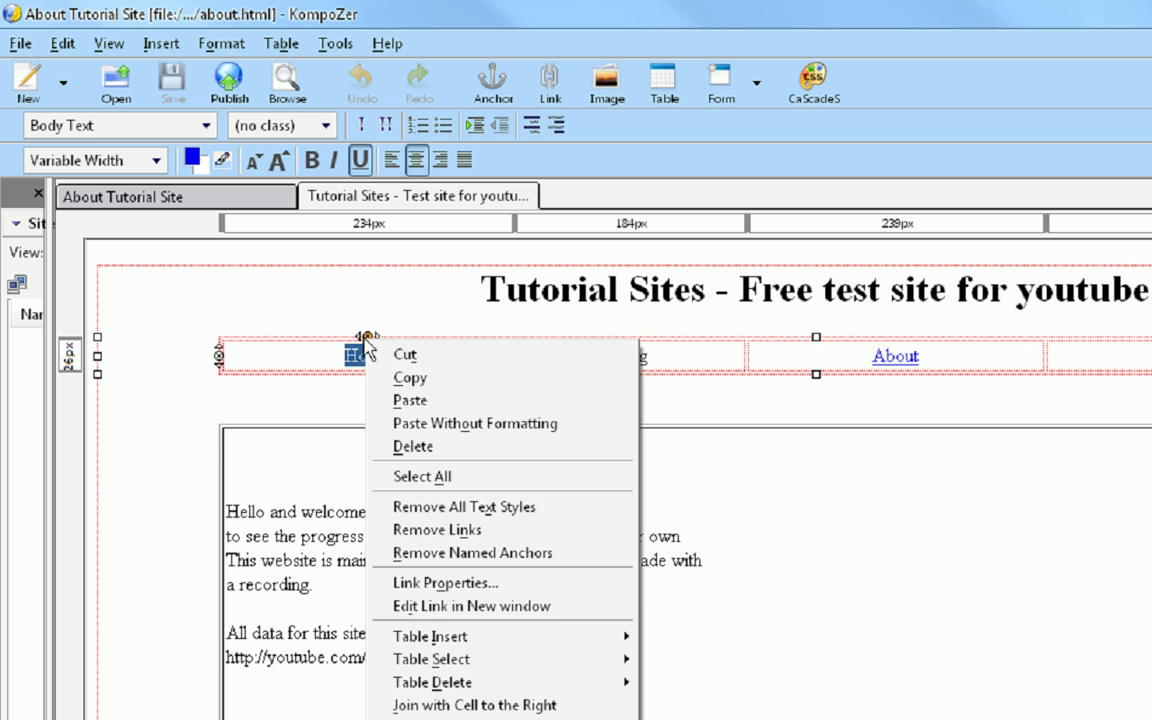
- Look at the Home link's properties on index.html and close them unchanged
key(Escape)
right_click(353, 362)
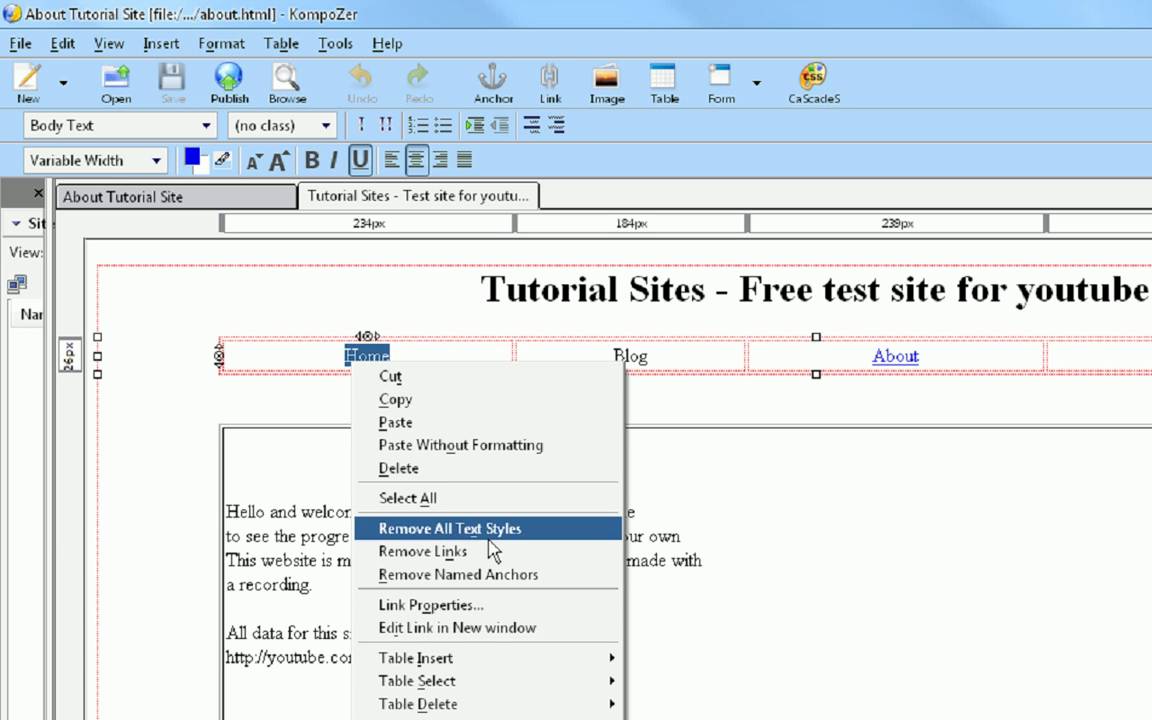
click(481, 606)
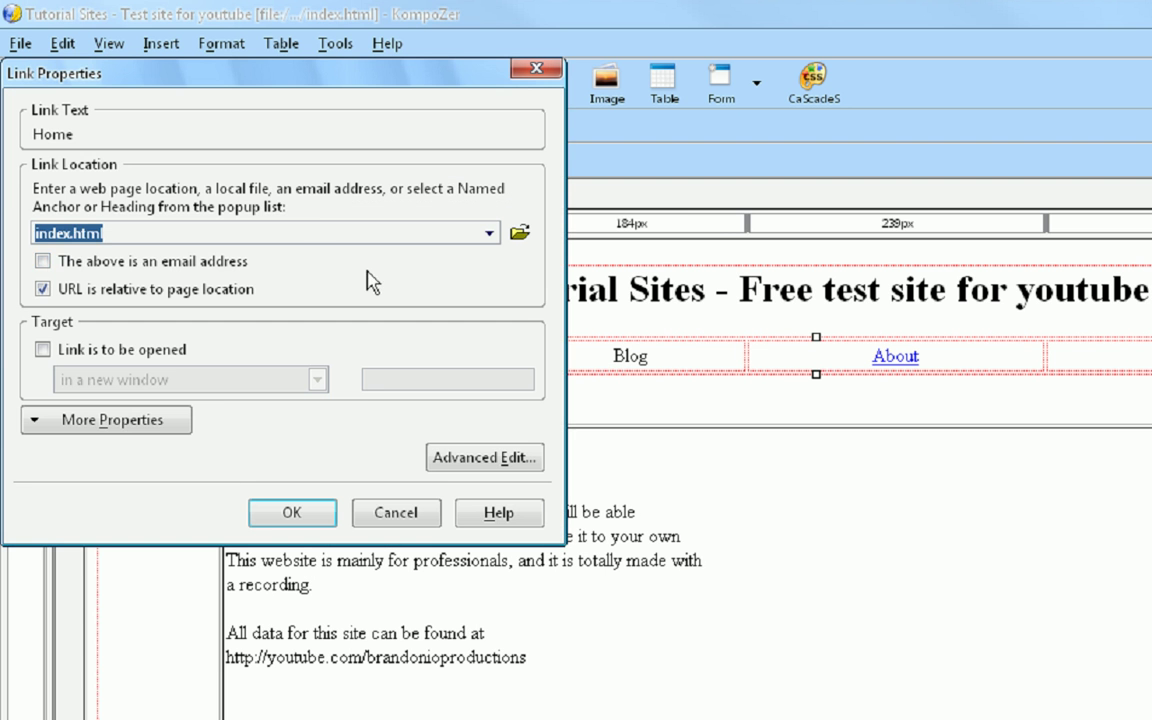
drag(396, 512, 390, 447)
key(Escape)
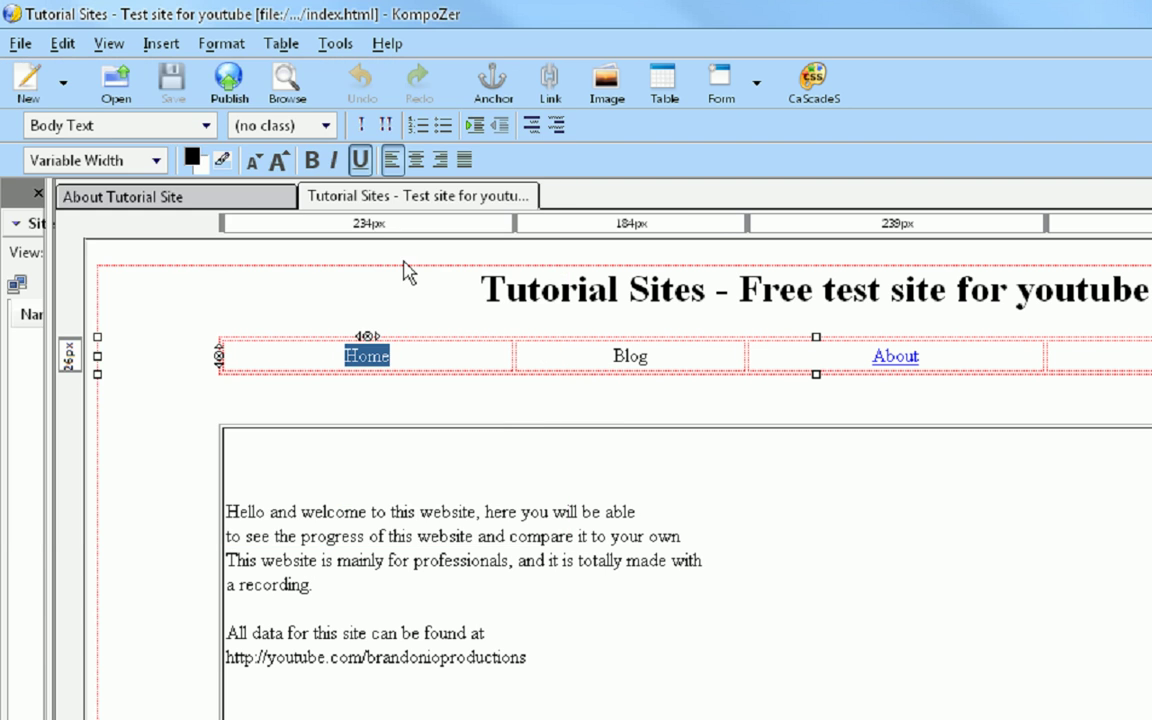
- On about.html, point the Home link to index.html and save the page
click(238, 200)
double_click(393, 385)
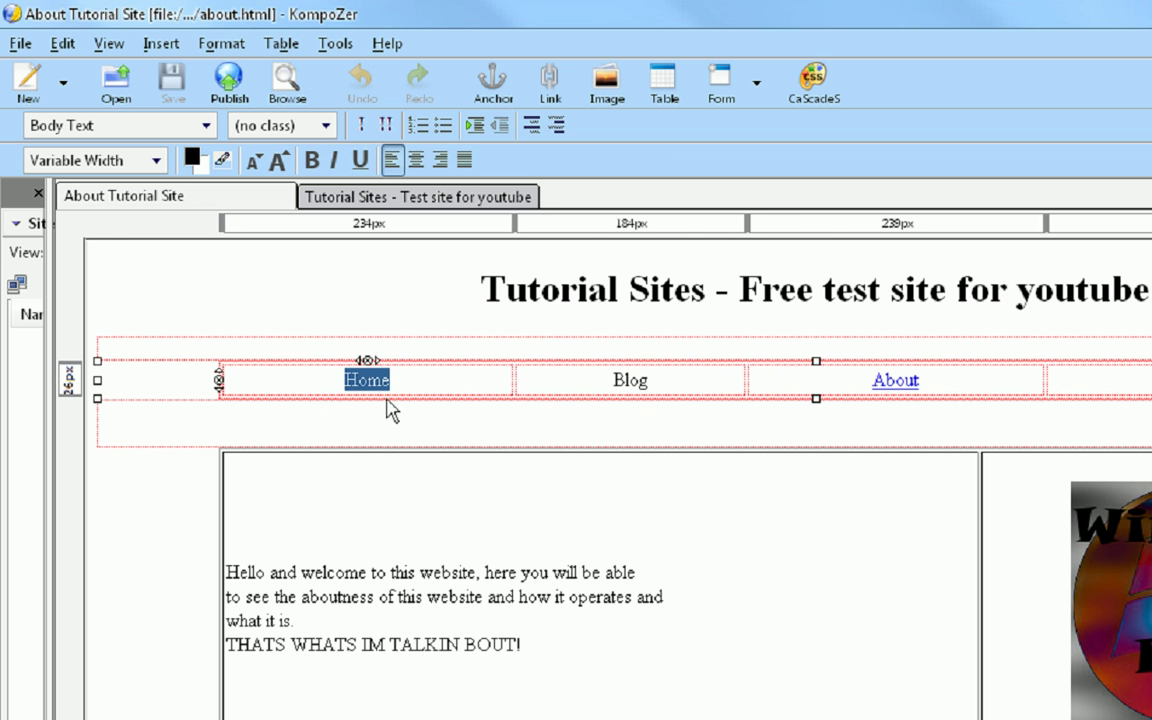
right_click(378, 383)
click(489, 622)
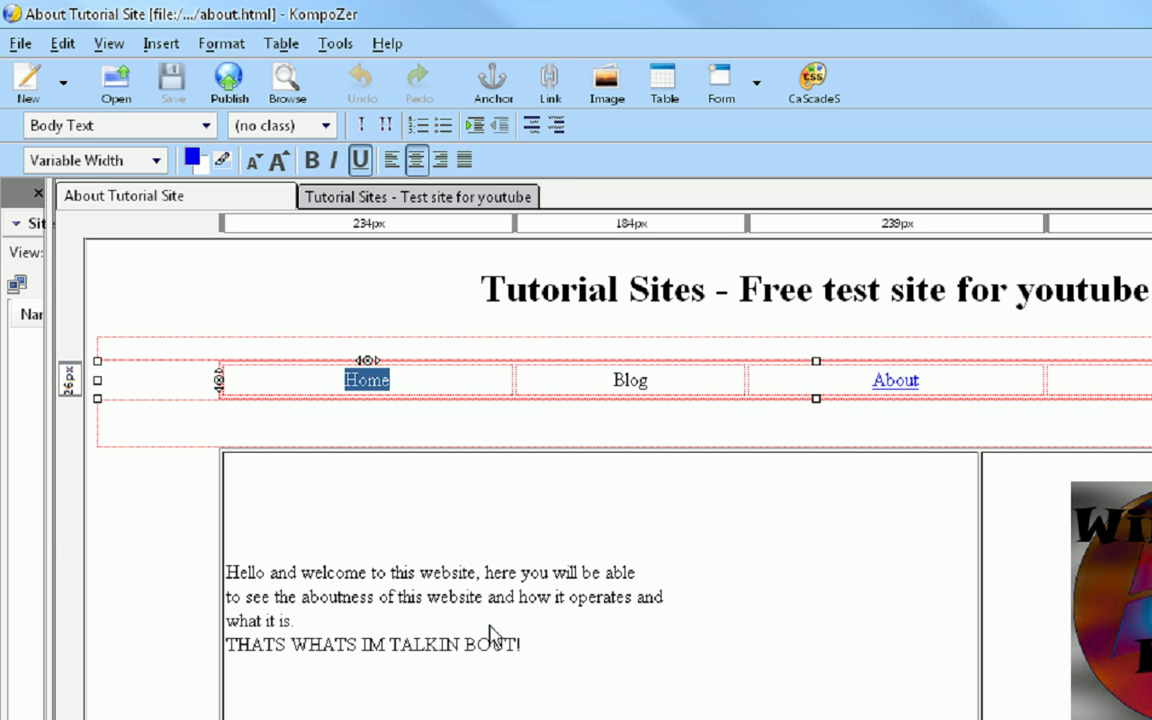
text(index.html)
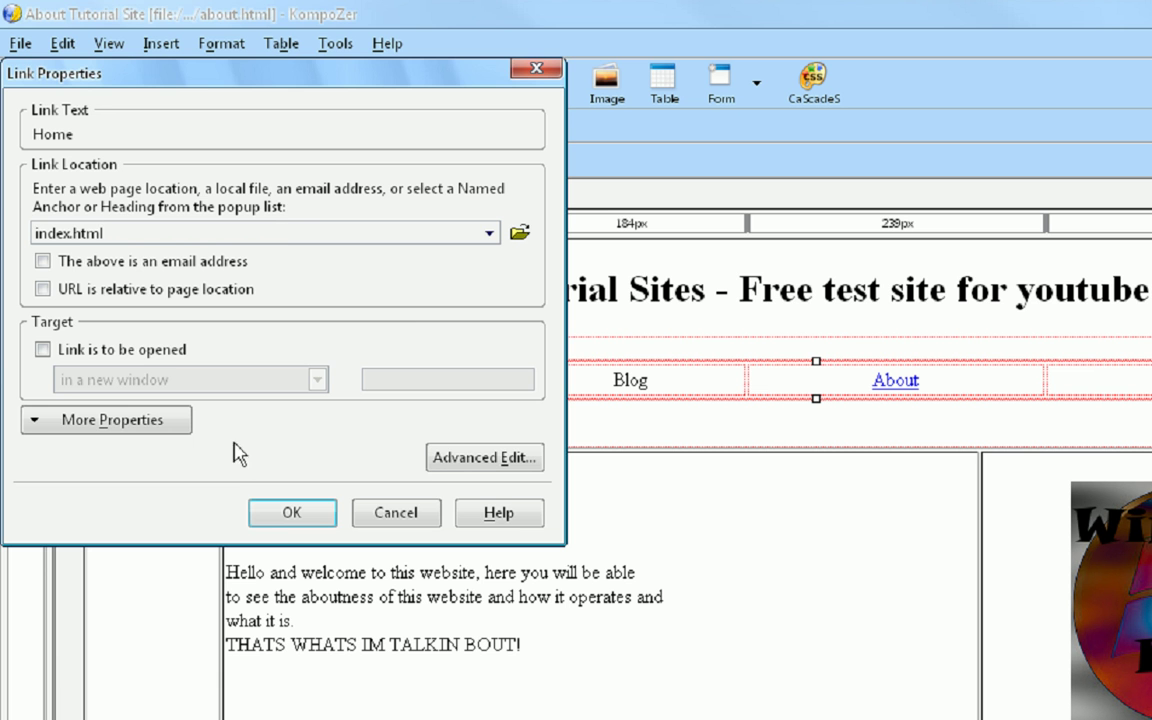
click(290, 513)
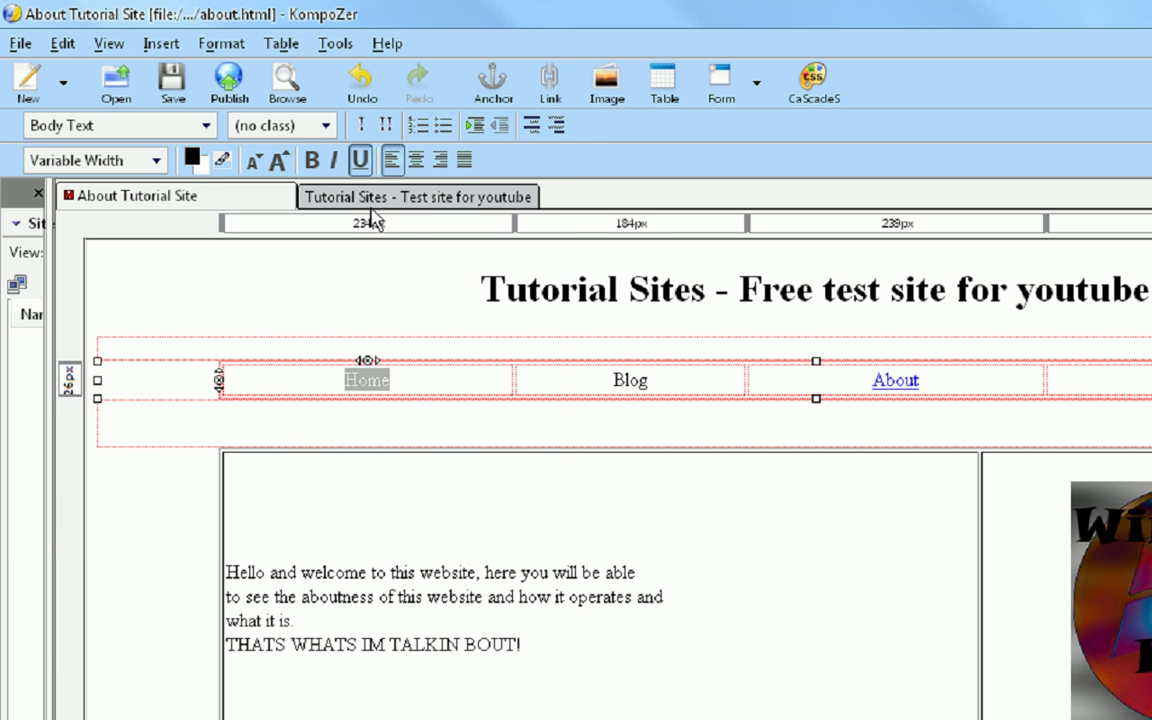
key(ctrl+s)
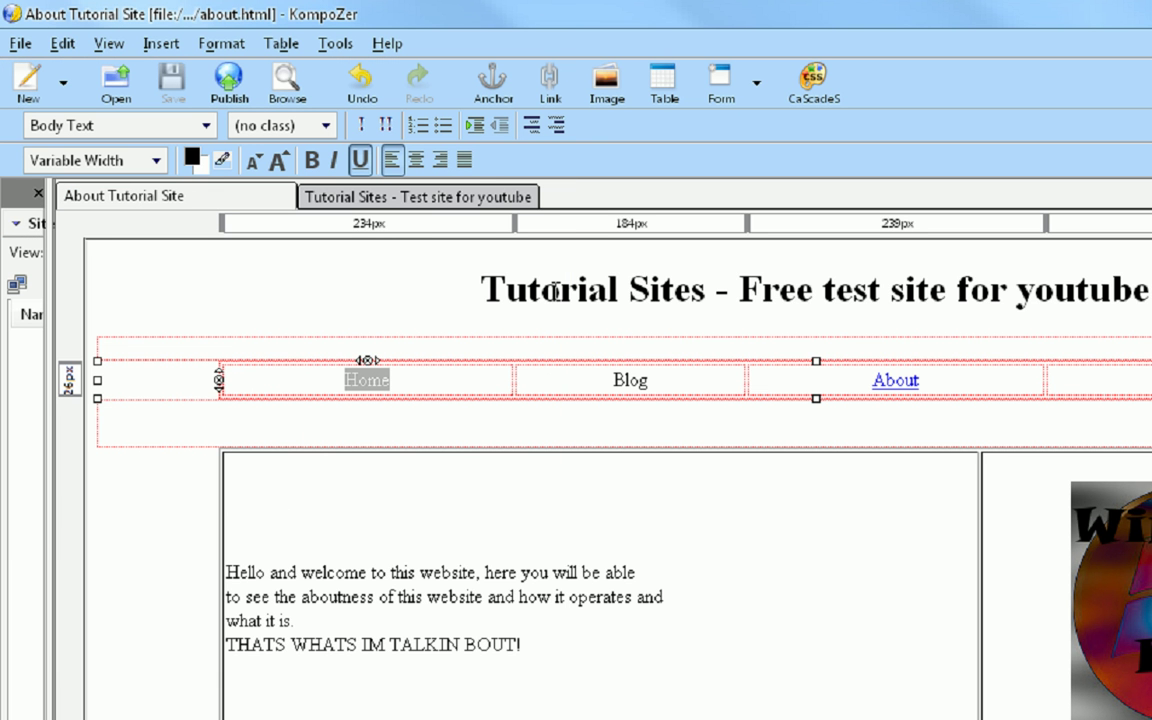
- Select the word Blog on the About page
click(617, 380)
drag(648, 385, 604, 382)
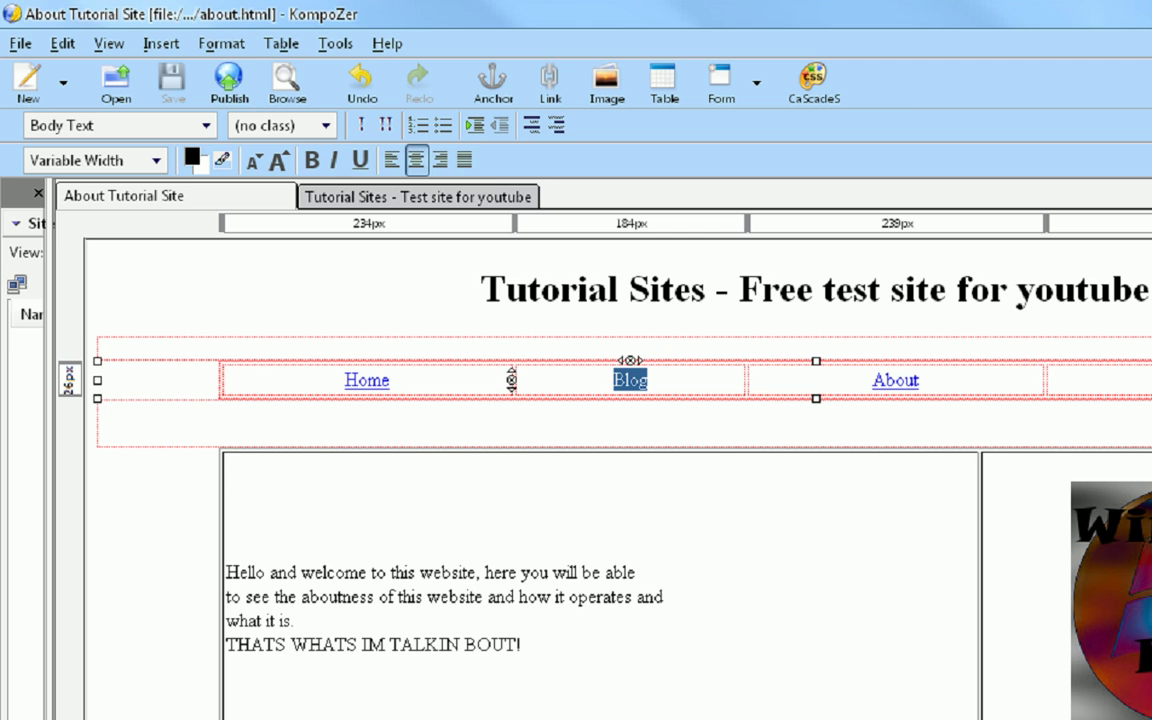
key(alt+Tab)
click(490, 112)
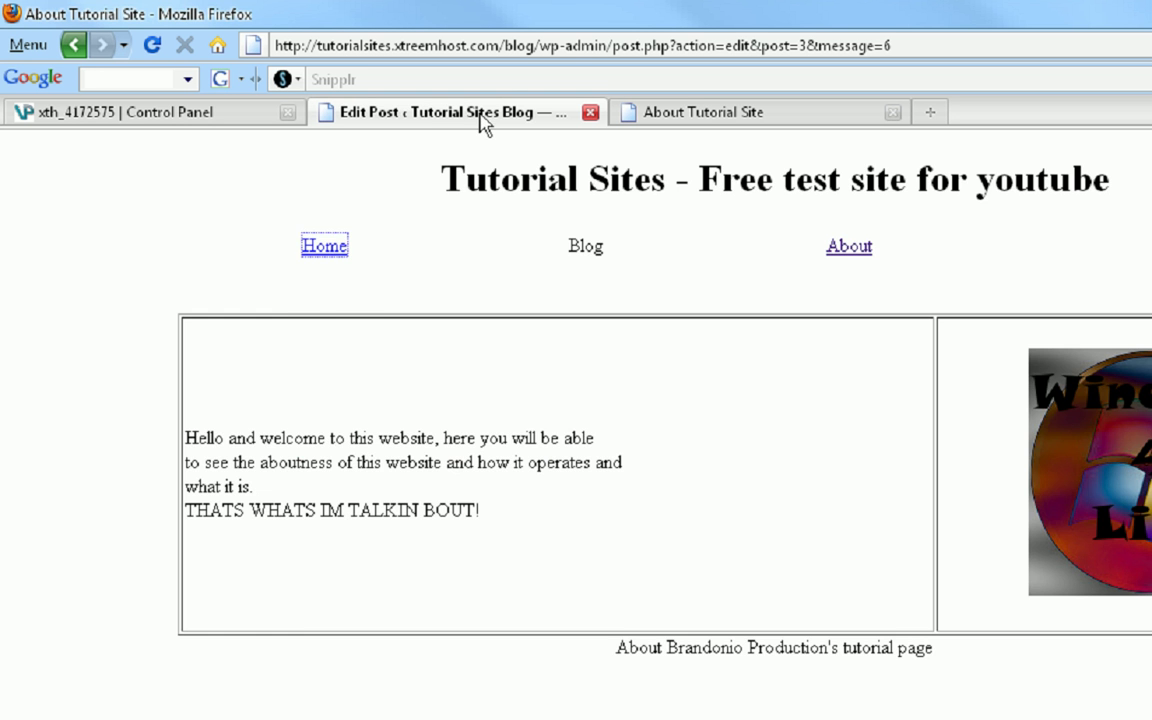
click(320, 160)
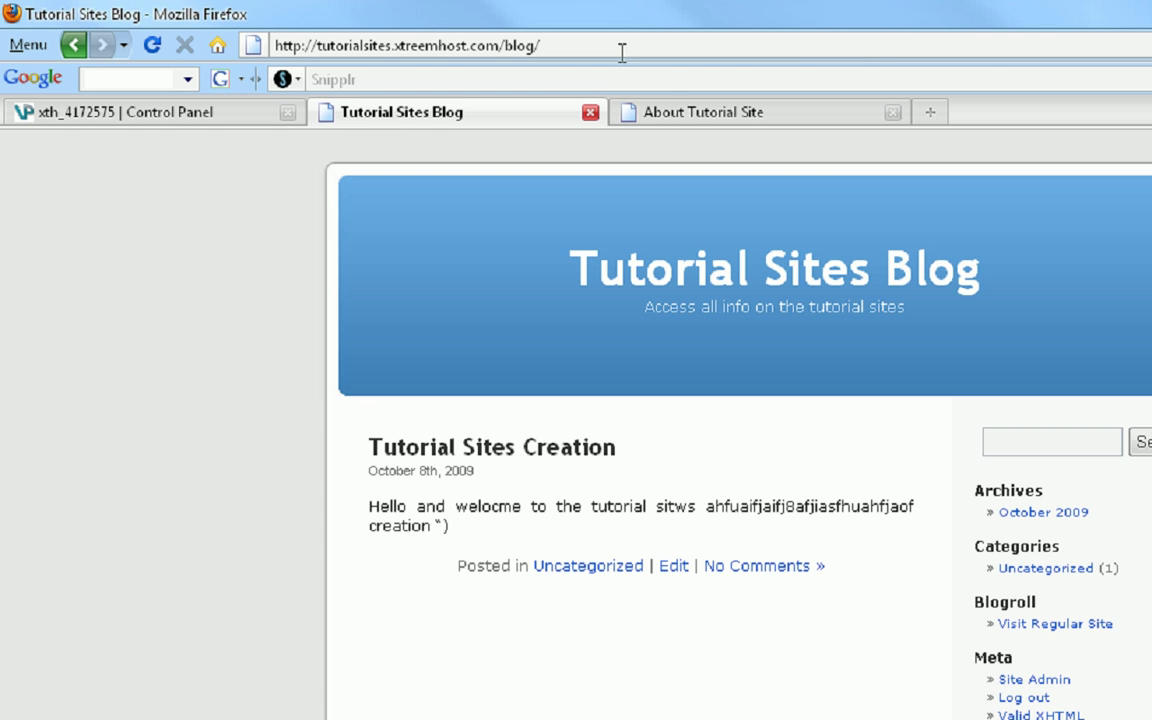
click(621, 46)
key(ctrl+c)
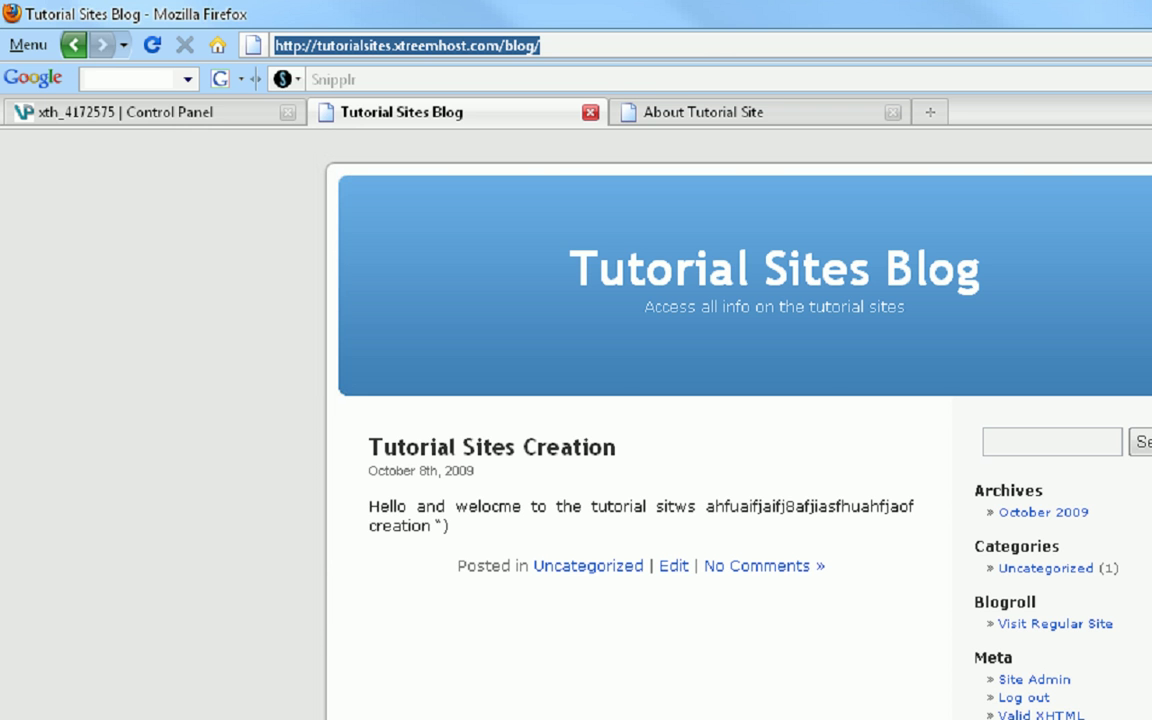
key(alt+Tab)
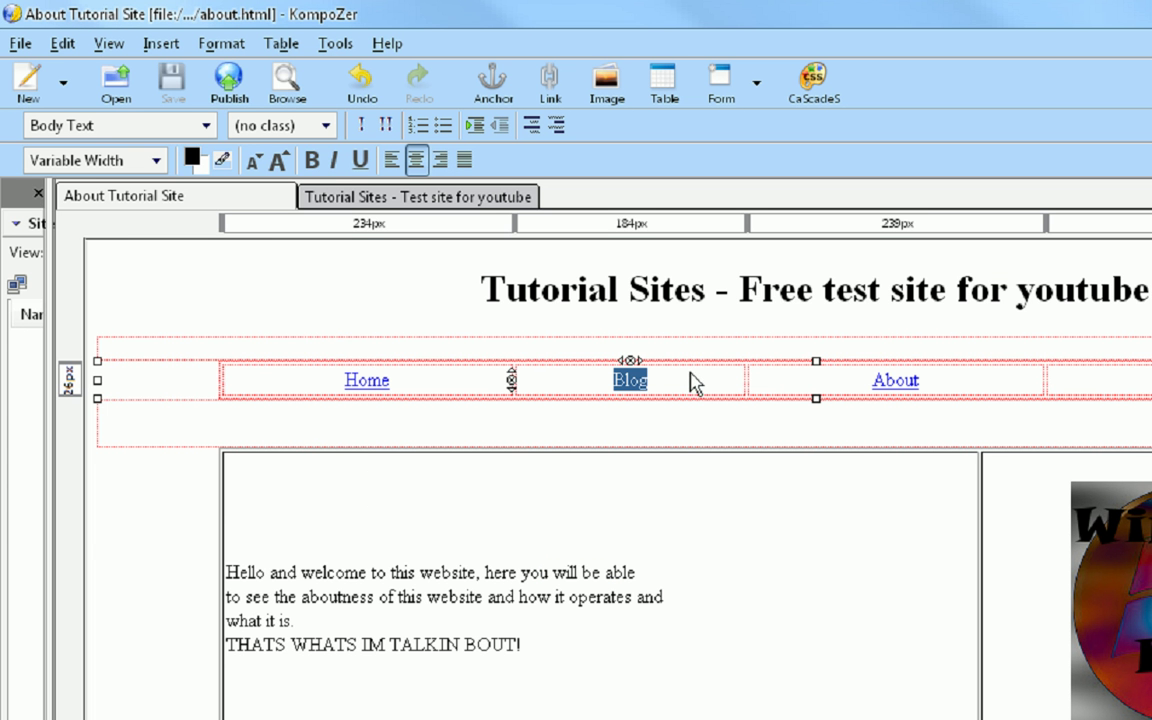
click(155, 45)
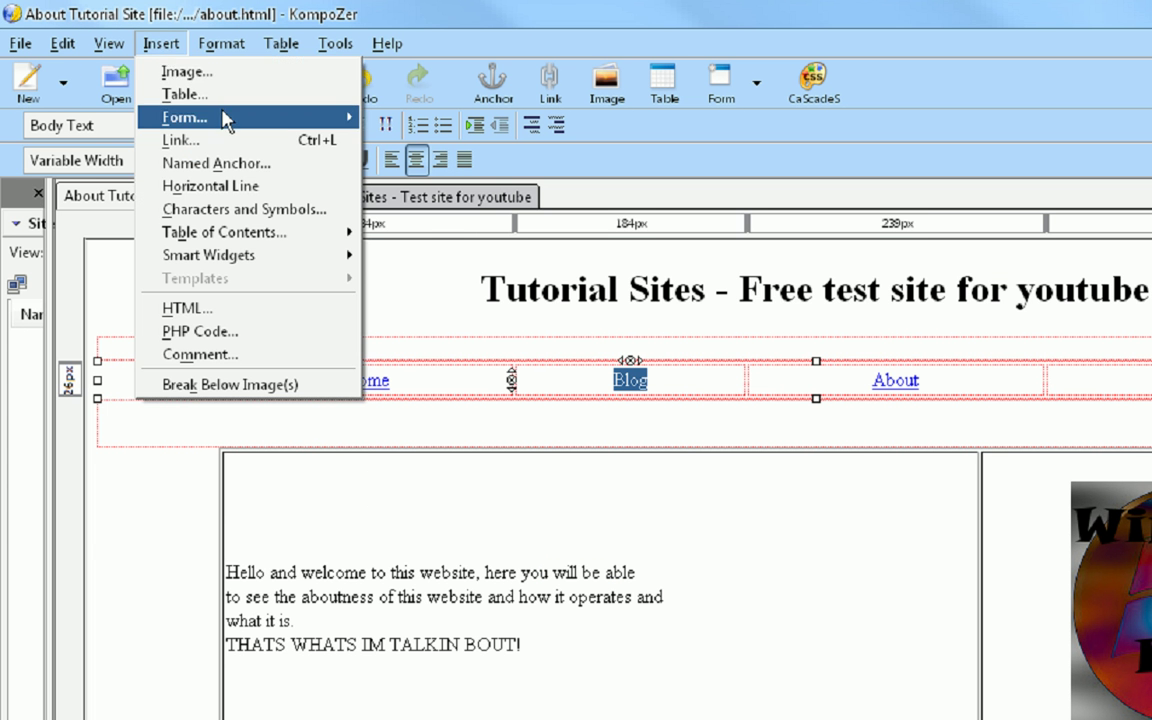
click(216, 142)
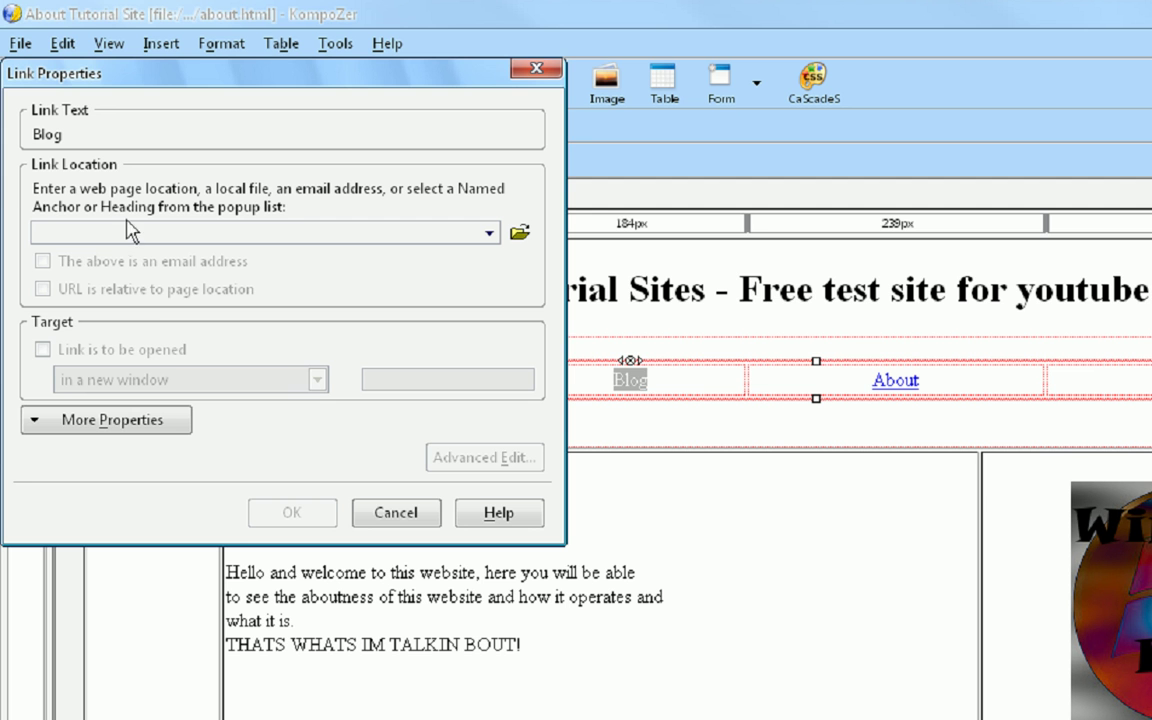
key(ctrl+v)
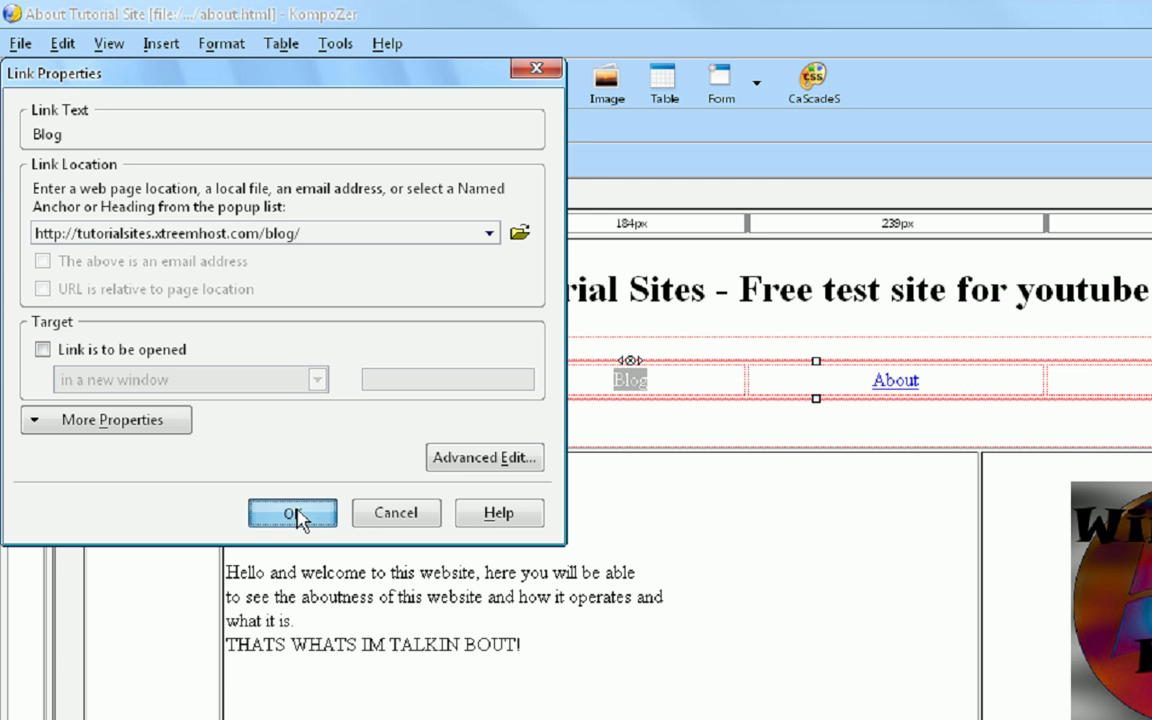
click(300, 512)
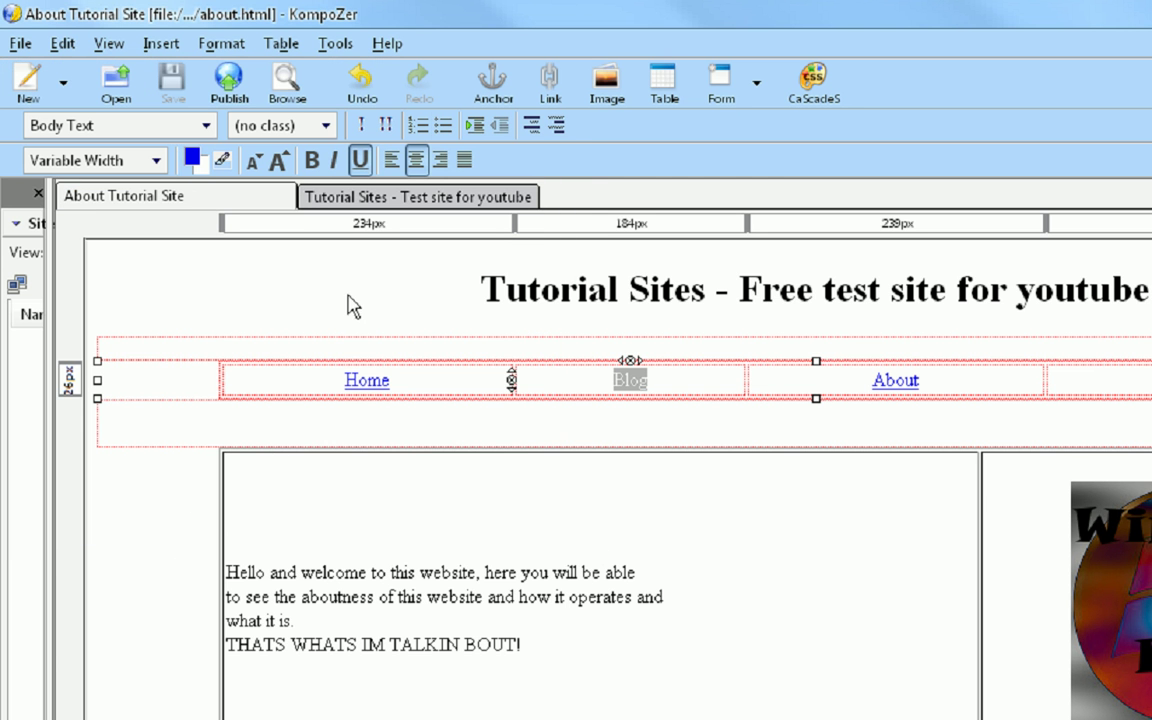
- Link the home page's Blog text to the same blog URL and save index.html
click(382, 193)
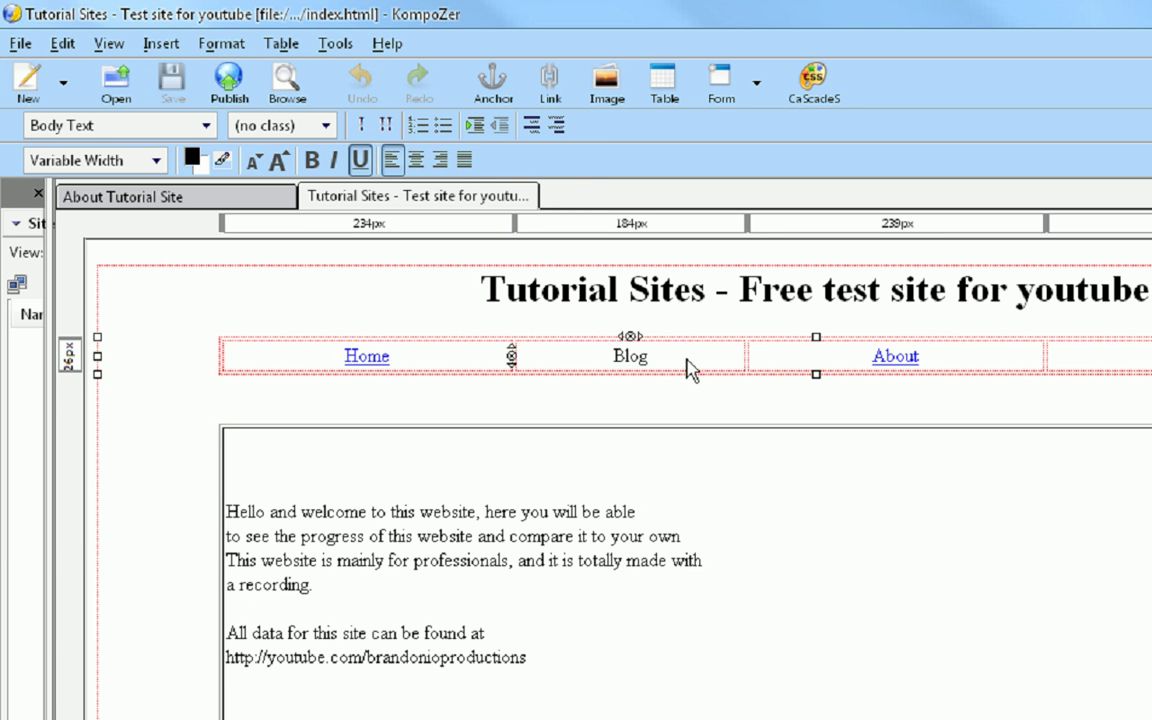
drag(689, 372, 597, 365)
click(158, 43)
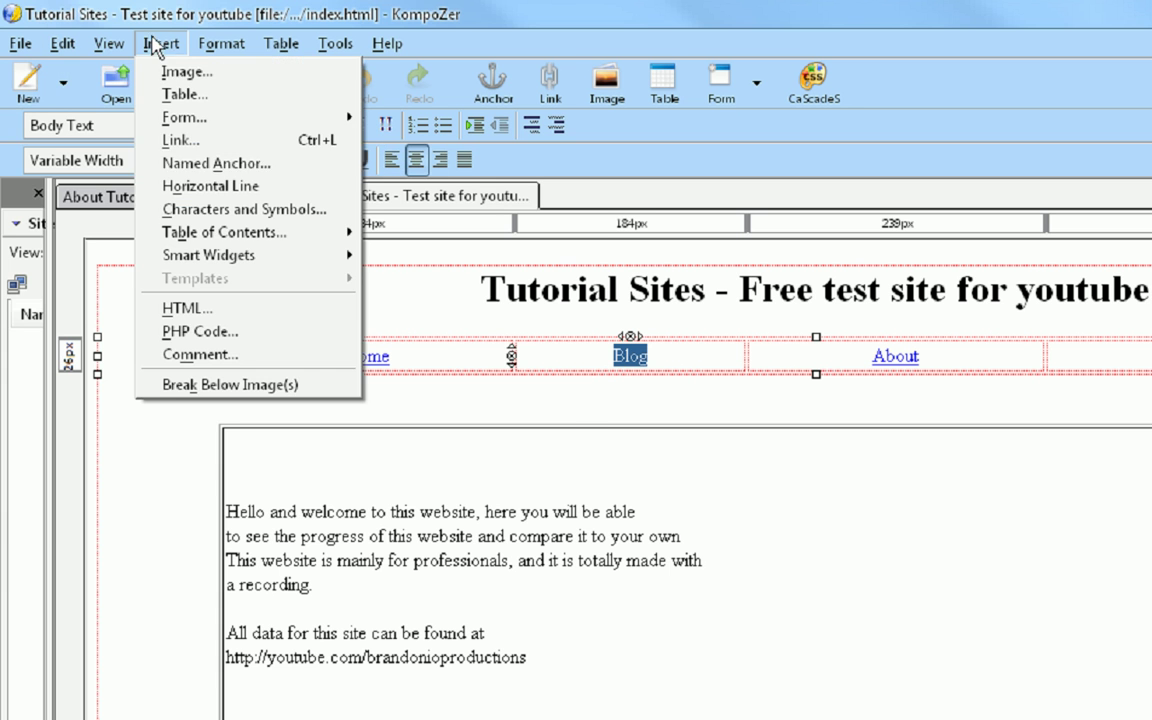
click(178, 137)
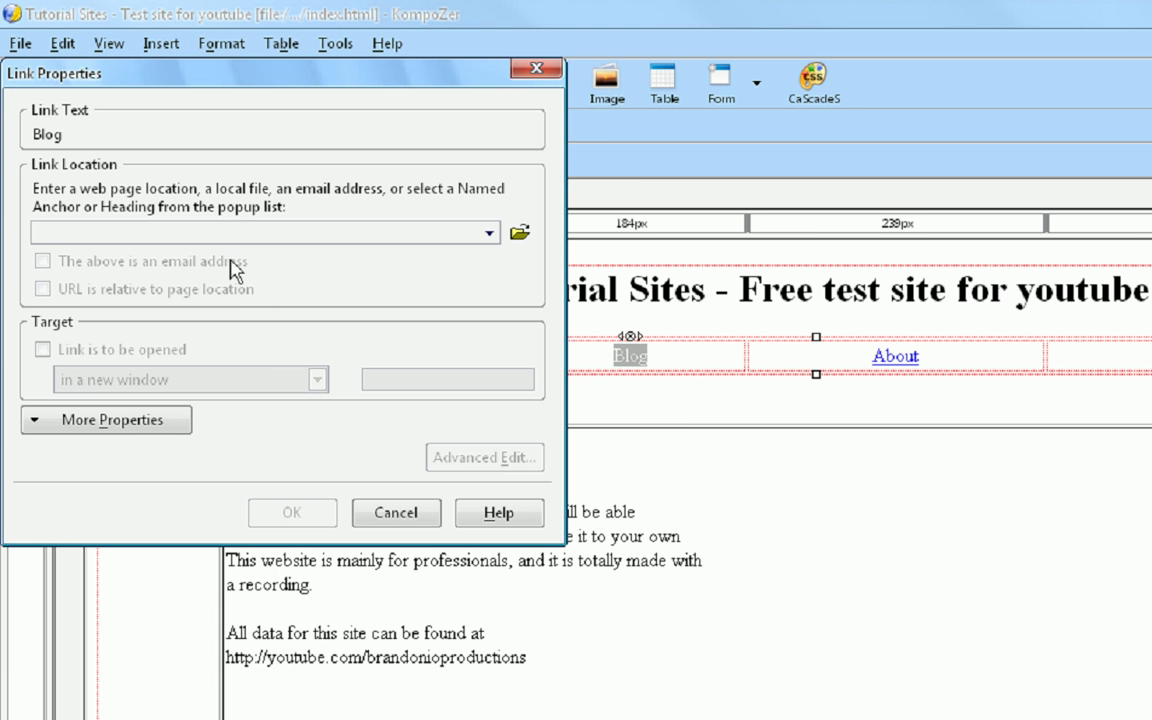
key(ctrl+v)
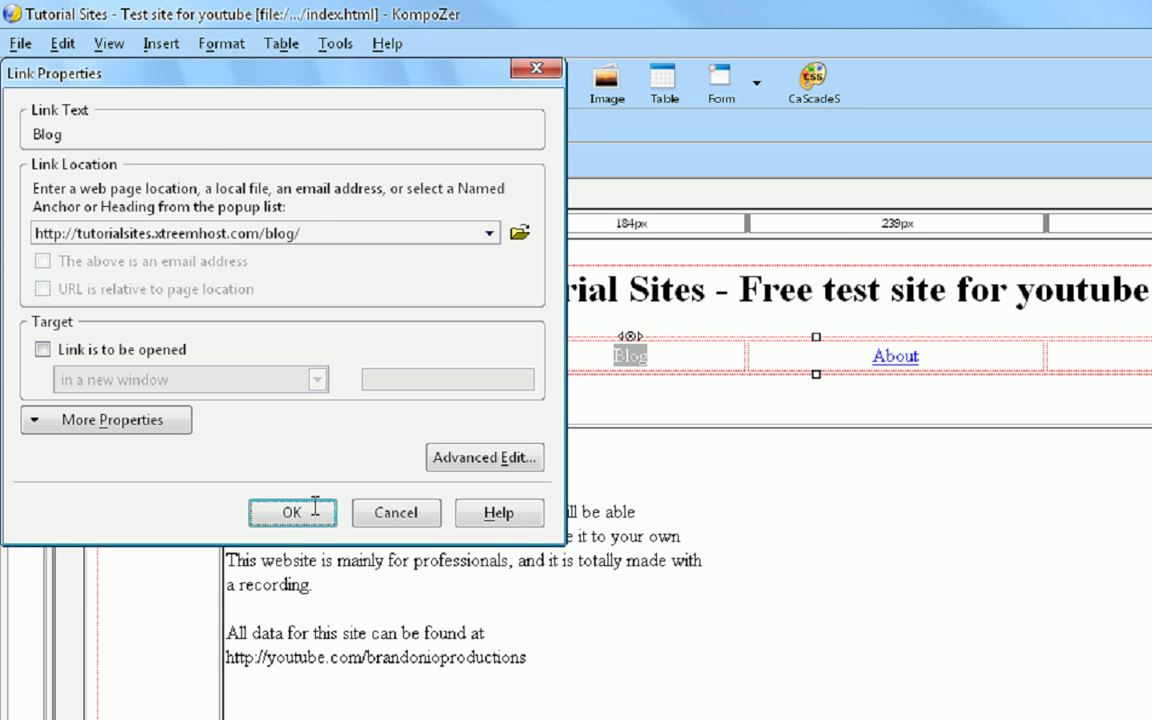
click(298, 512)
key(ctrl+s)
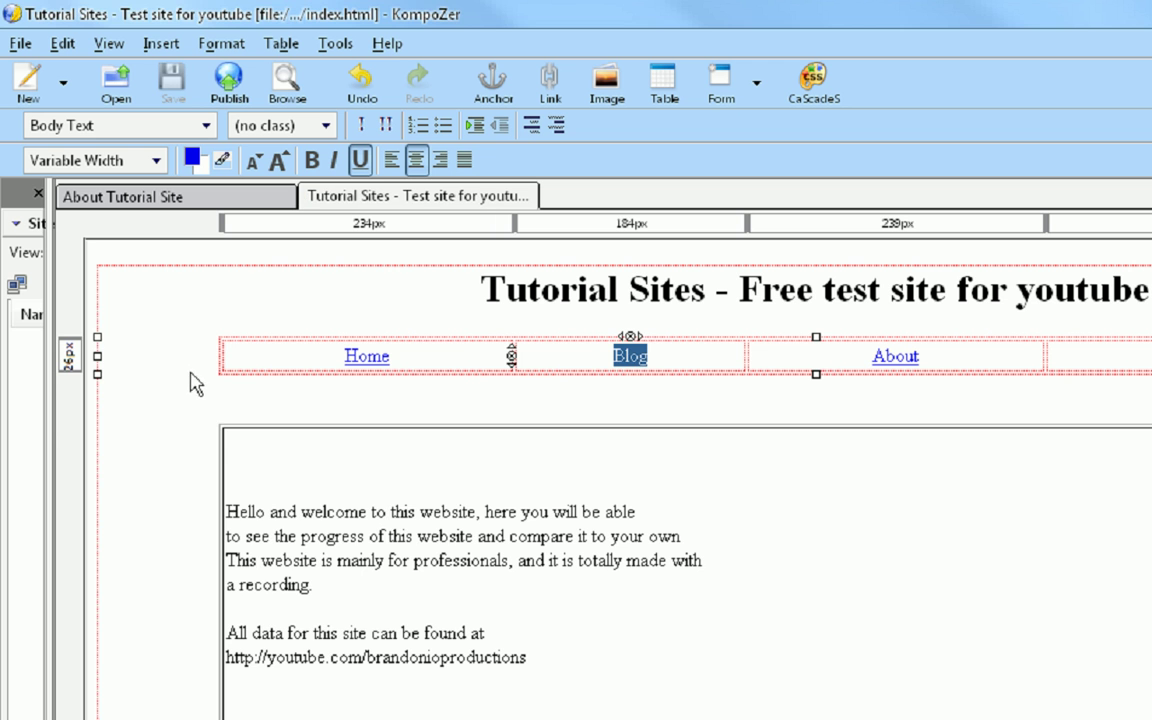
key(super)
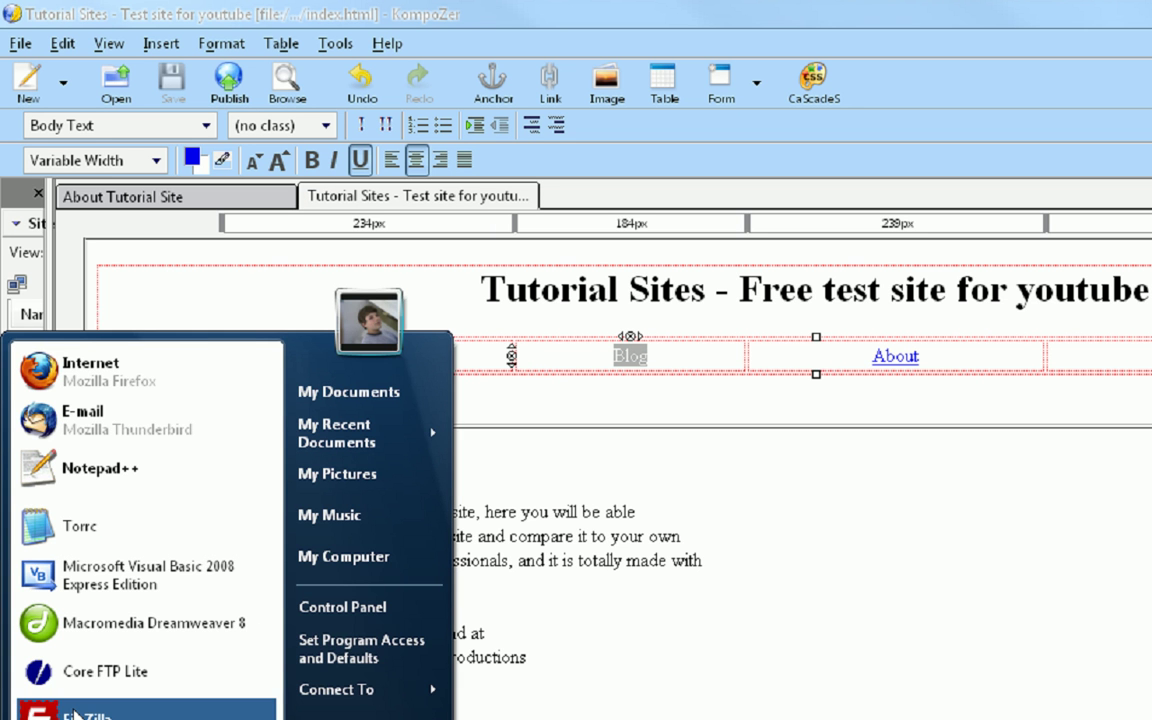
- Launch FileZilla from the Start menu
key(Return)
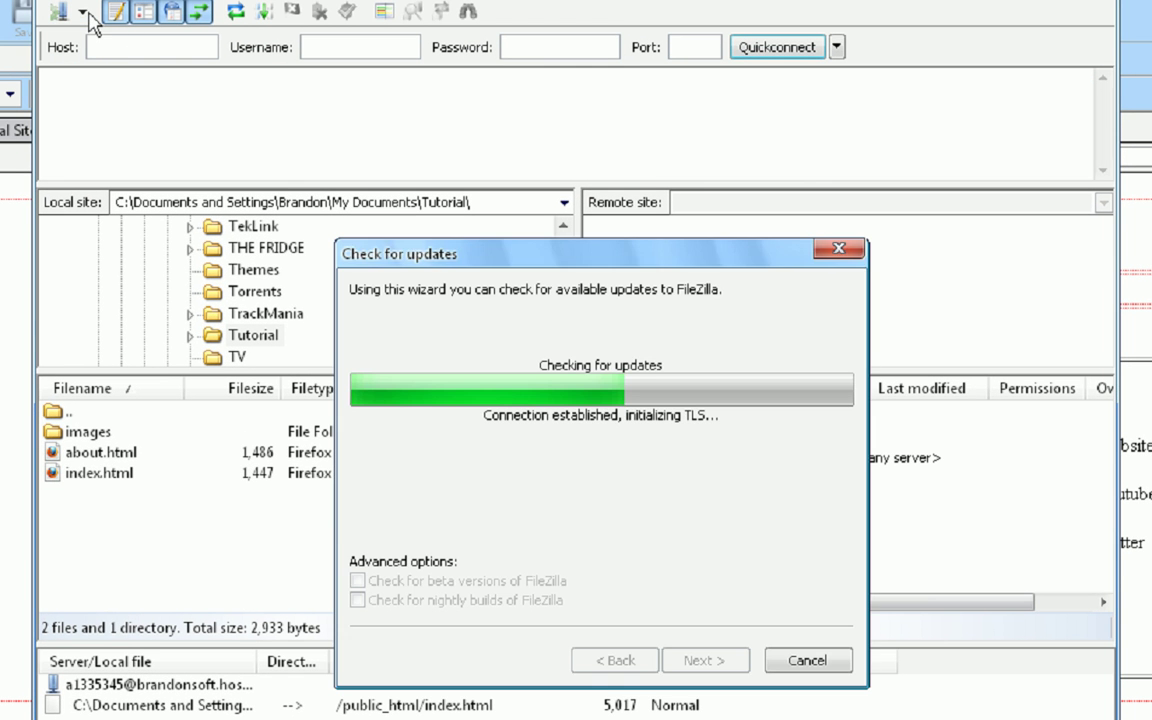
- Connect to the Tutorialsites saved site and open tutorialsites.xtreemhost.com/htdocs on the server
click(806, 661)
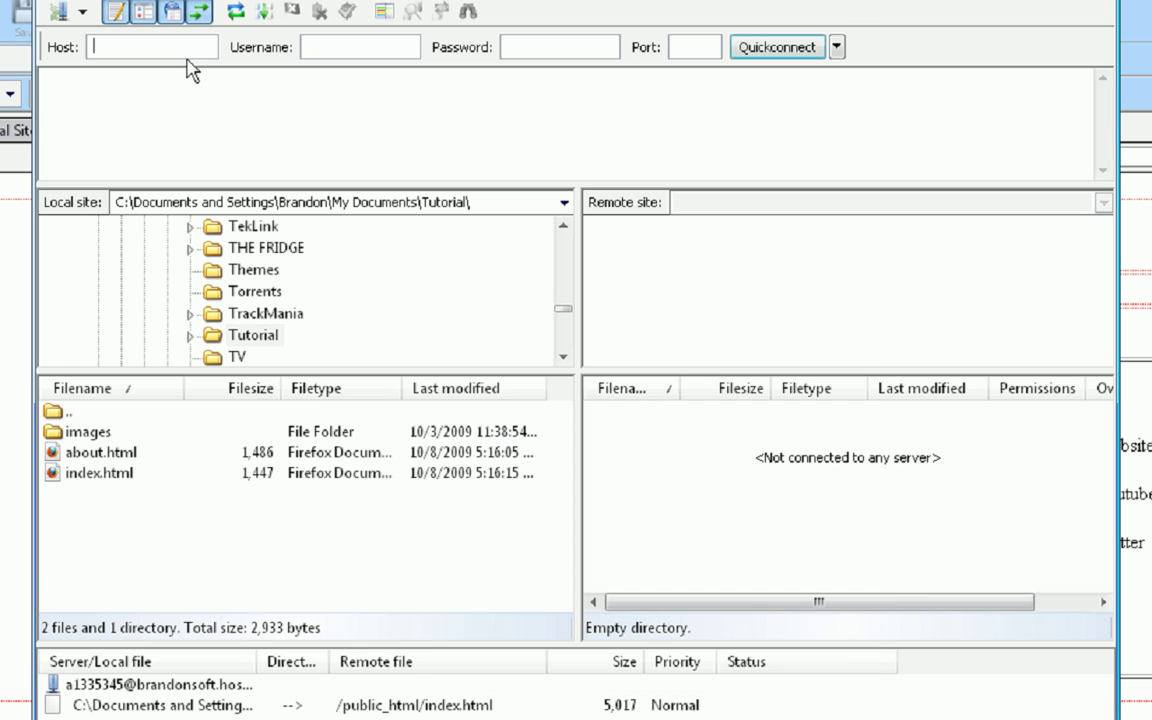
click(85, 12)
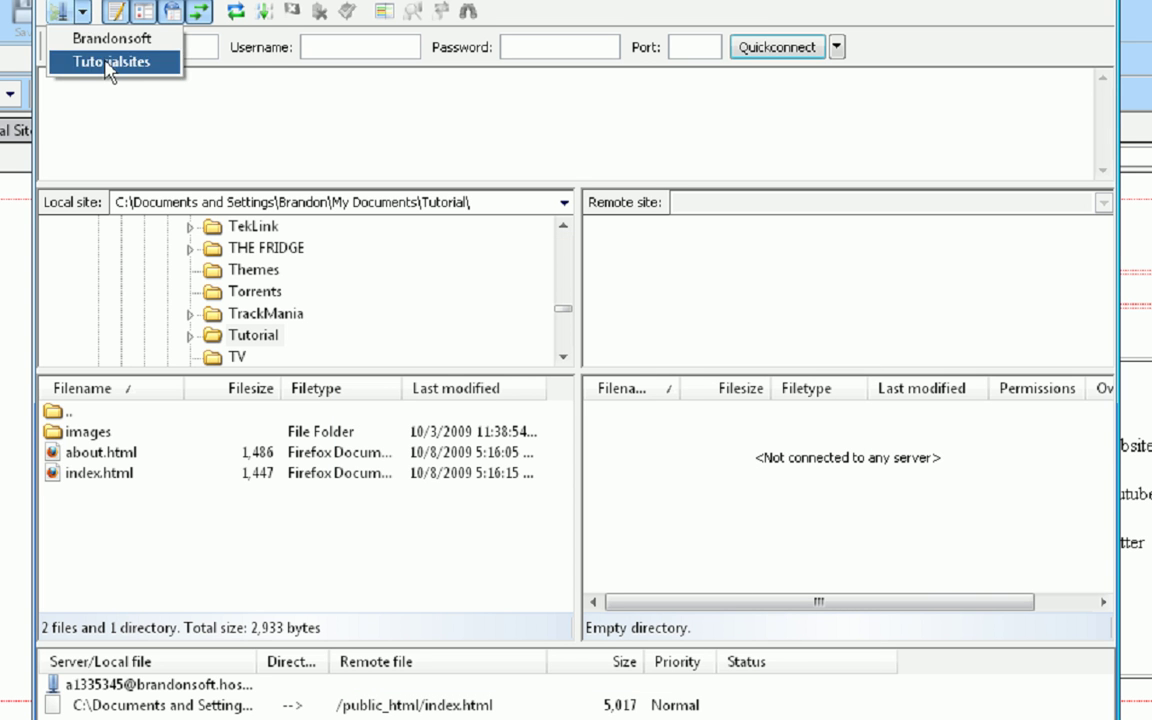
click(105, 63)
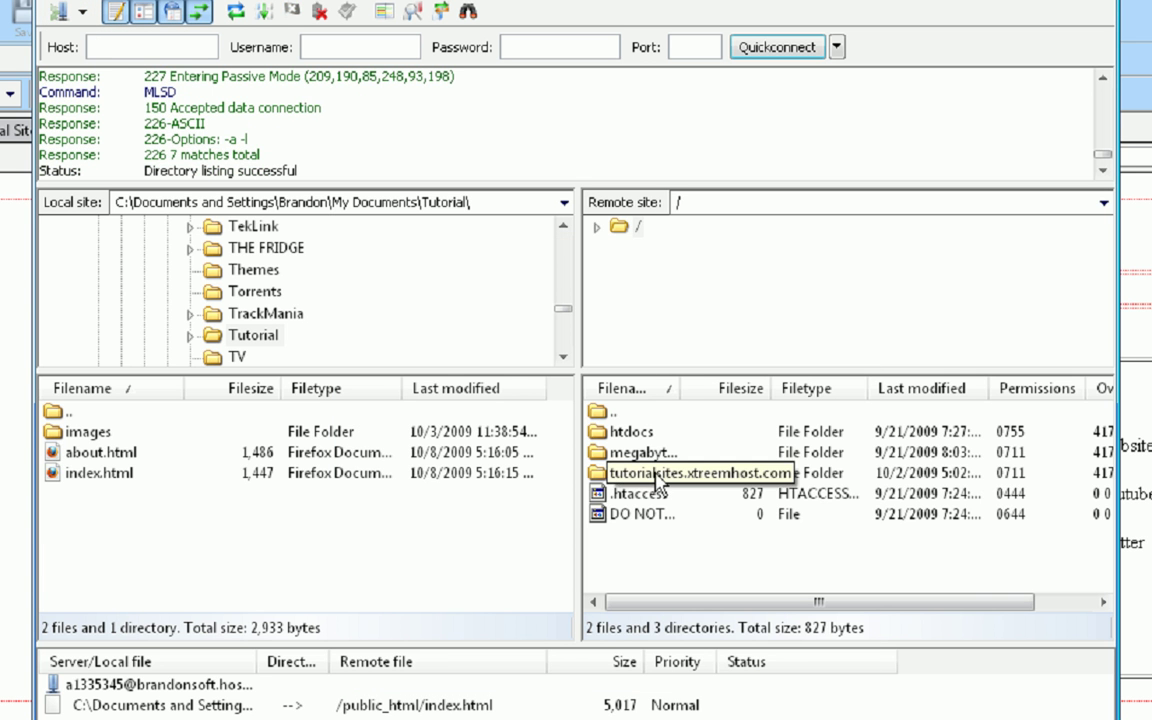
double_click(642, 474)
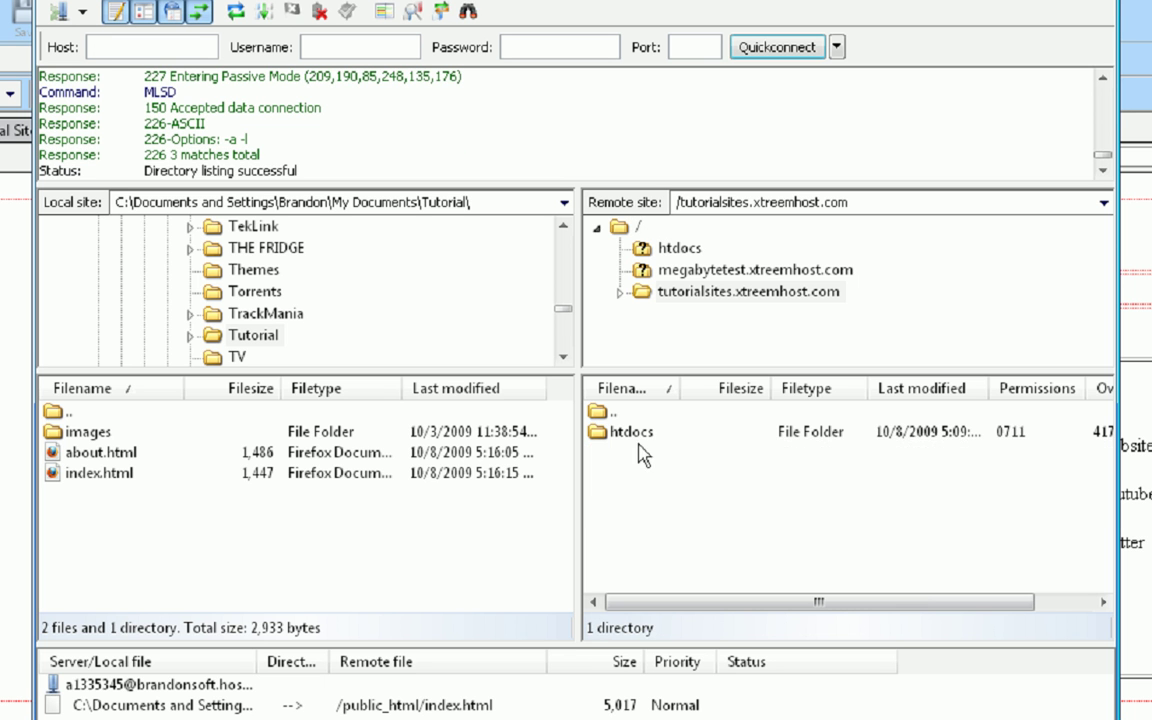
double_click(638, 436)
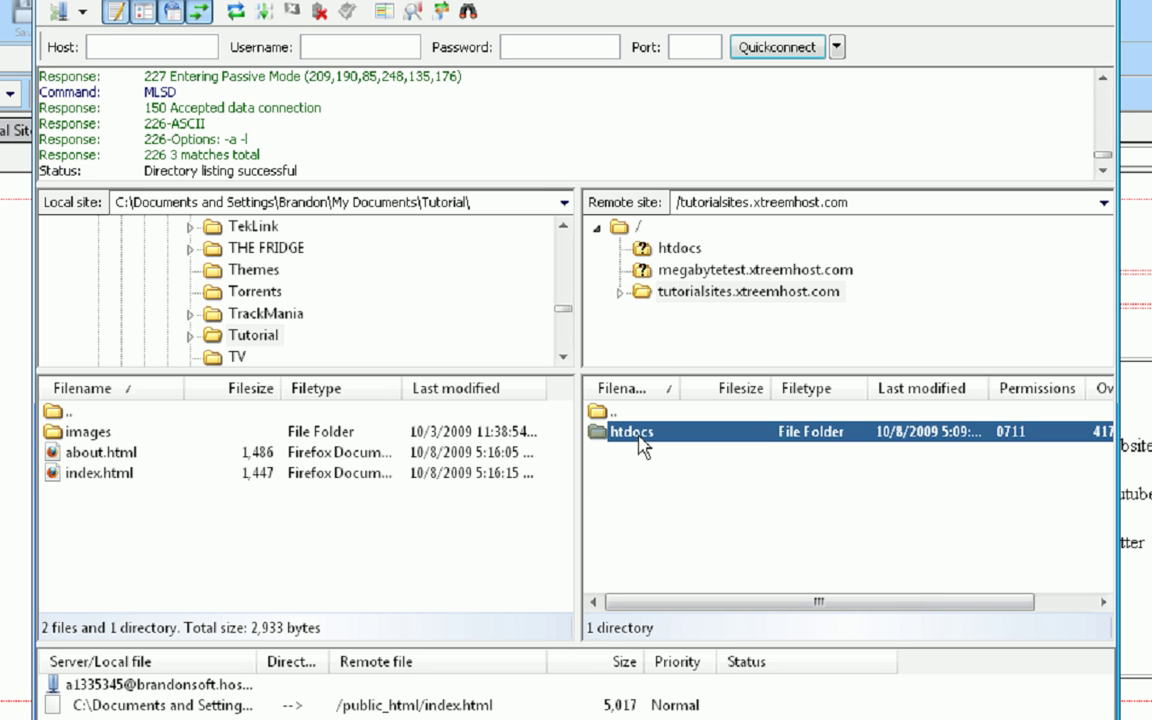
- Upload the images folder, about.html and index.html, overwriting all existing server files
click(137, 434)
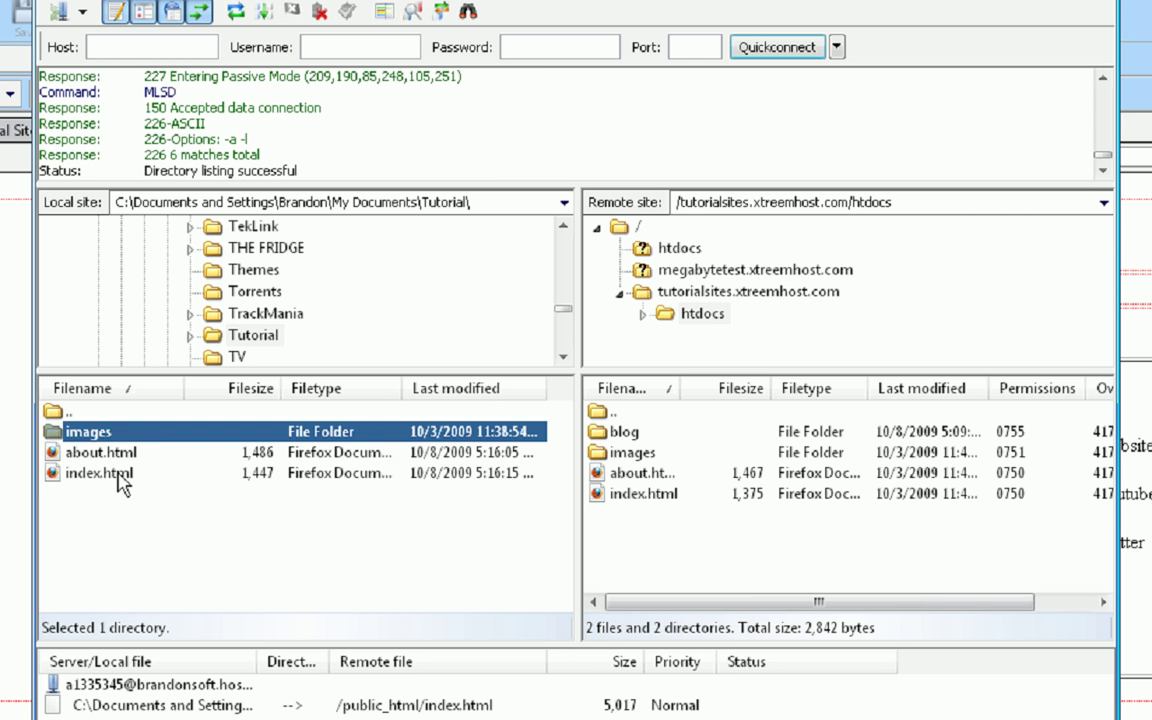
shift+click(120, 484)
drag(105, 436, 748, 458)
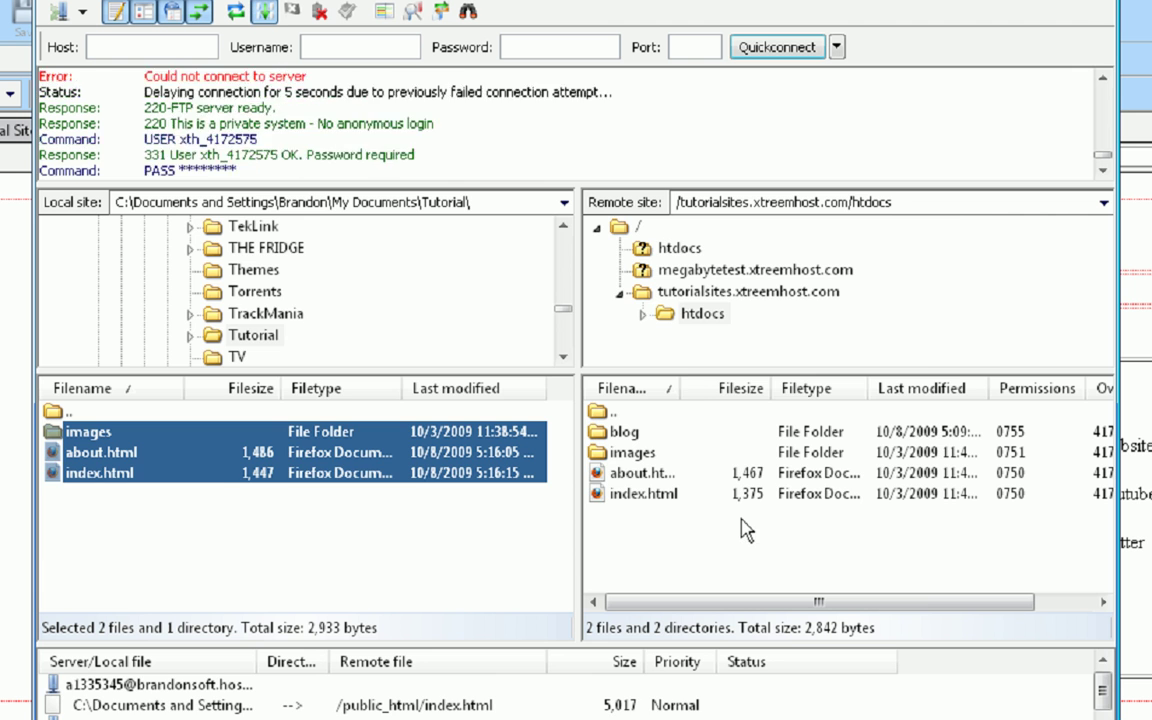
click(661, 455)
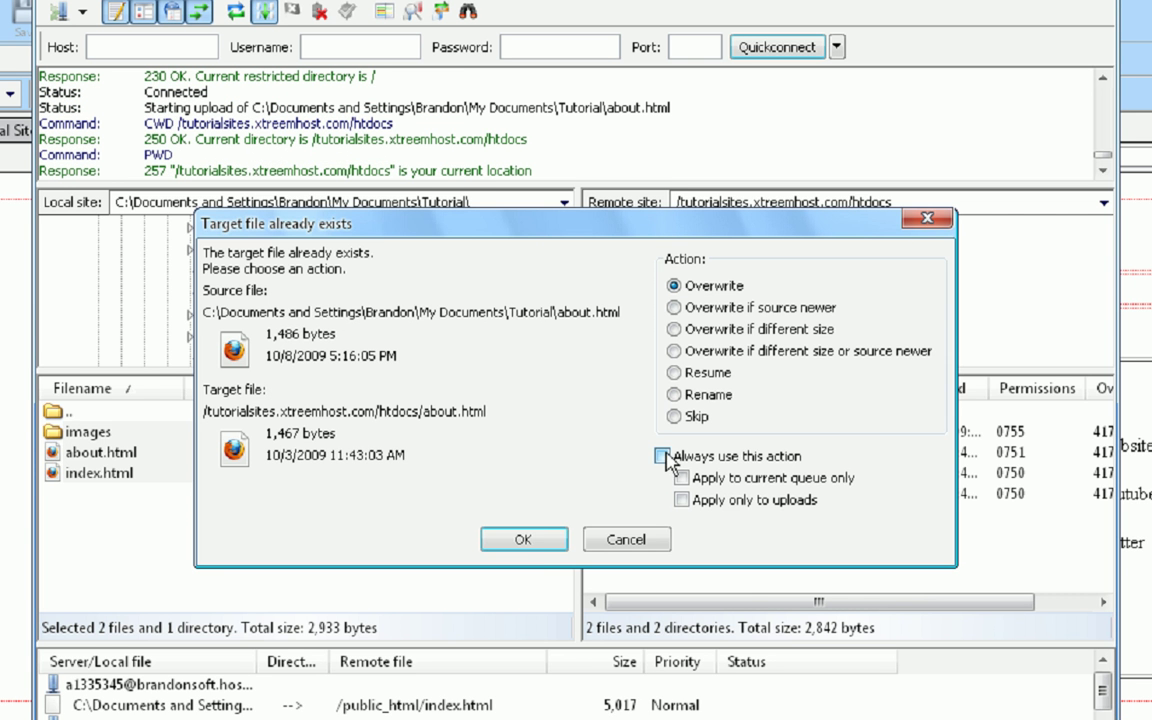
click(548, 541)
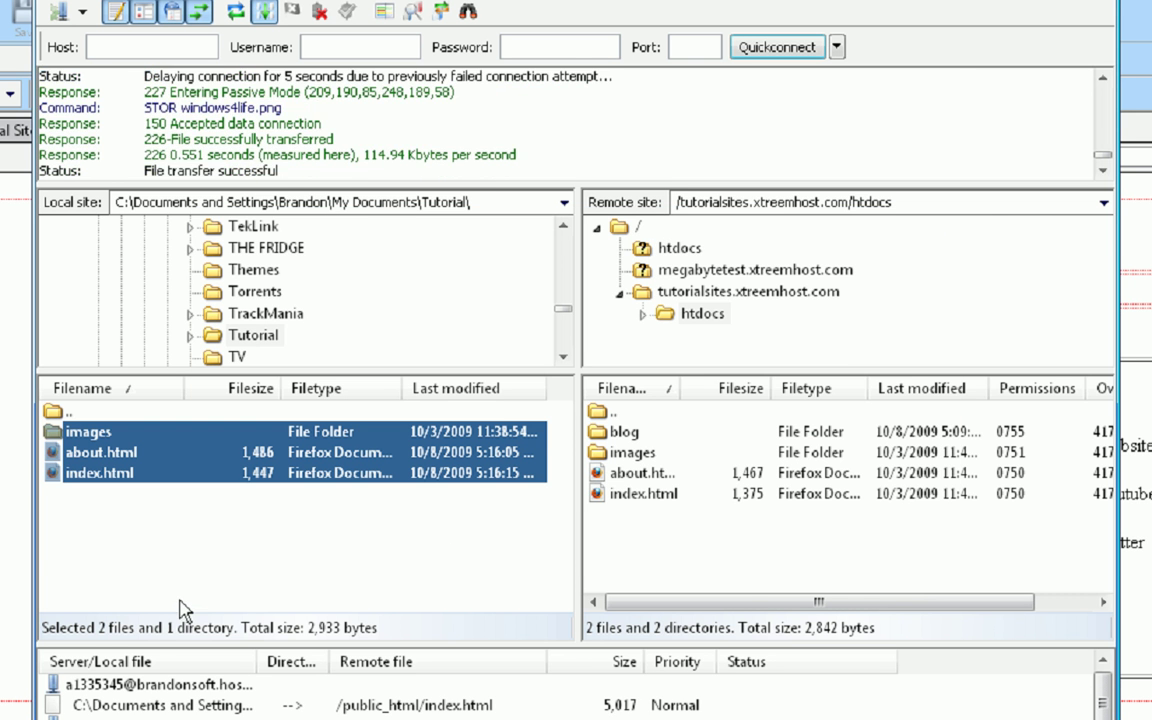
- In Firefox, close the Tutorial Sites Blog tab and reload the About Tutorial Site page
key(alt+Tab)
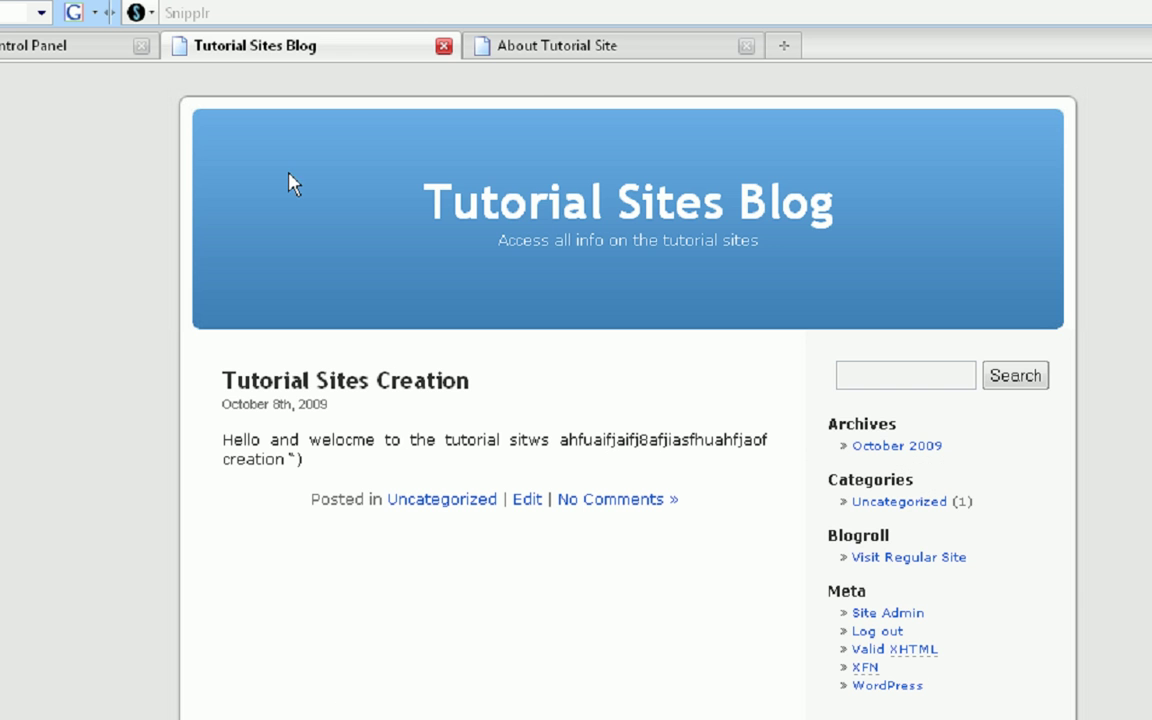
click(590, 46)
click(444, 45)
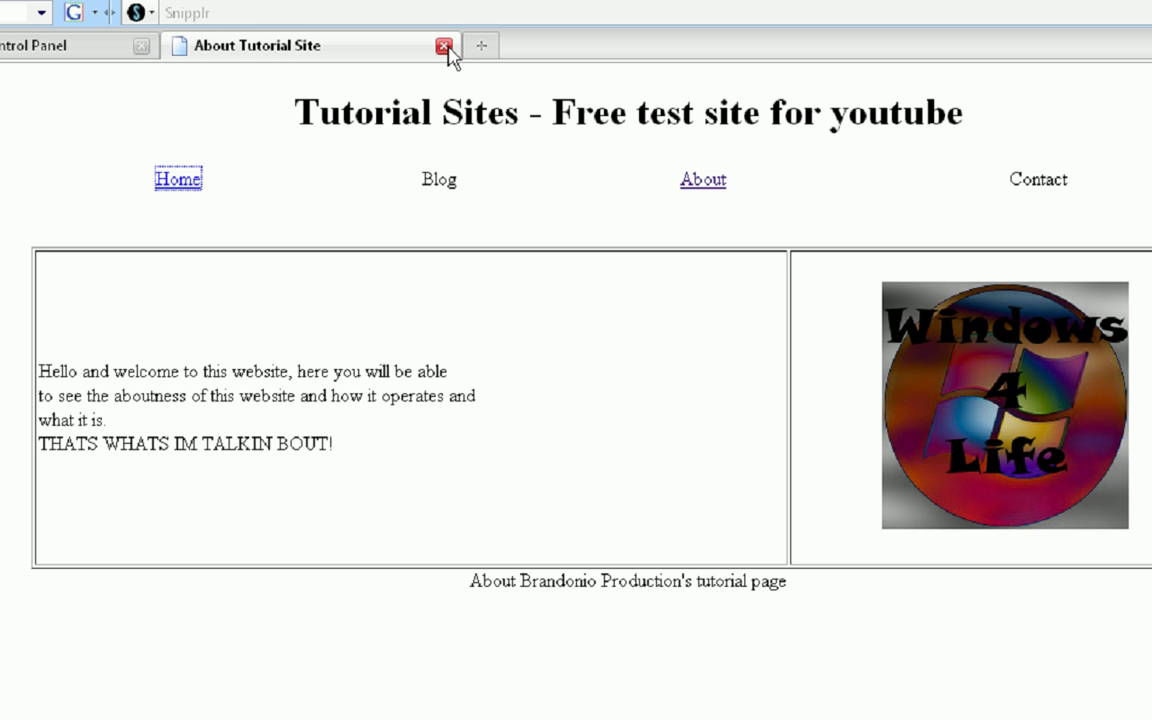
click(84, 173)
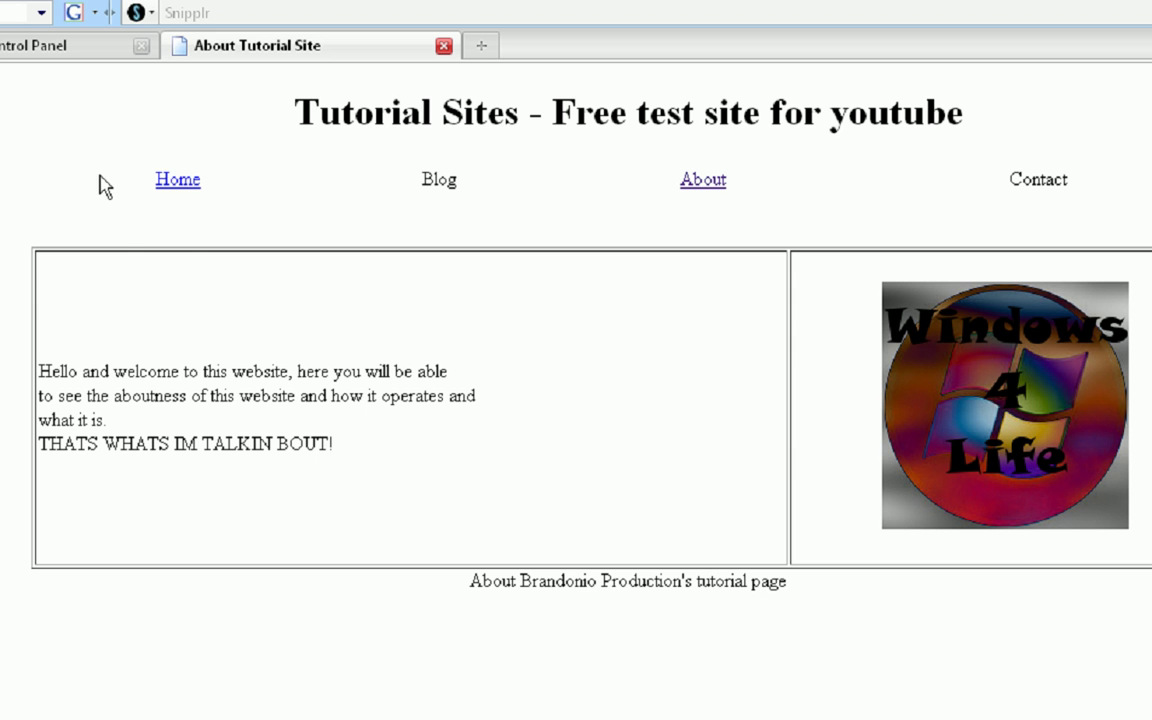
click(170, 184)
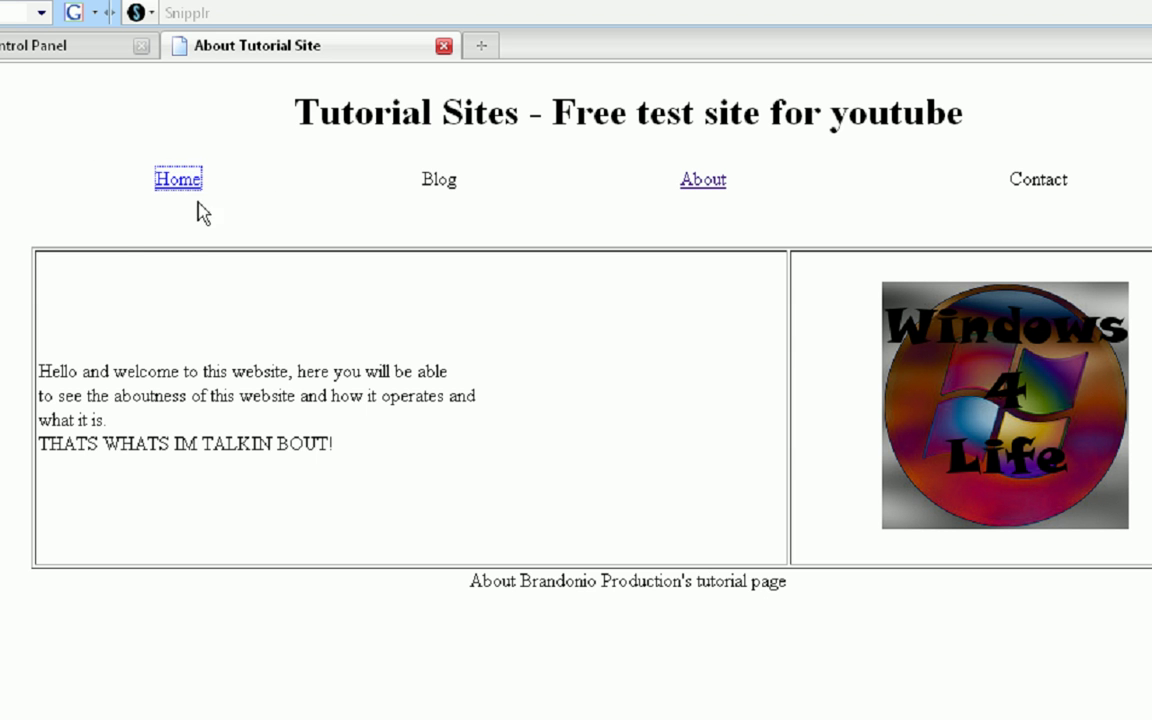
key(F5)
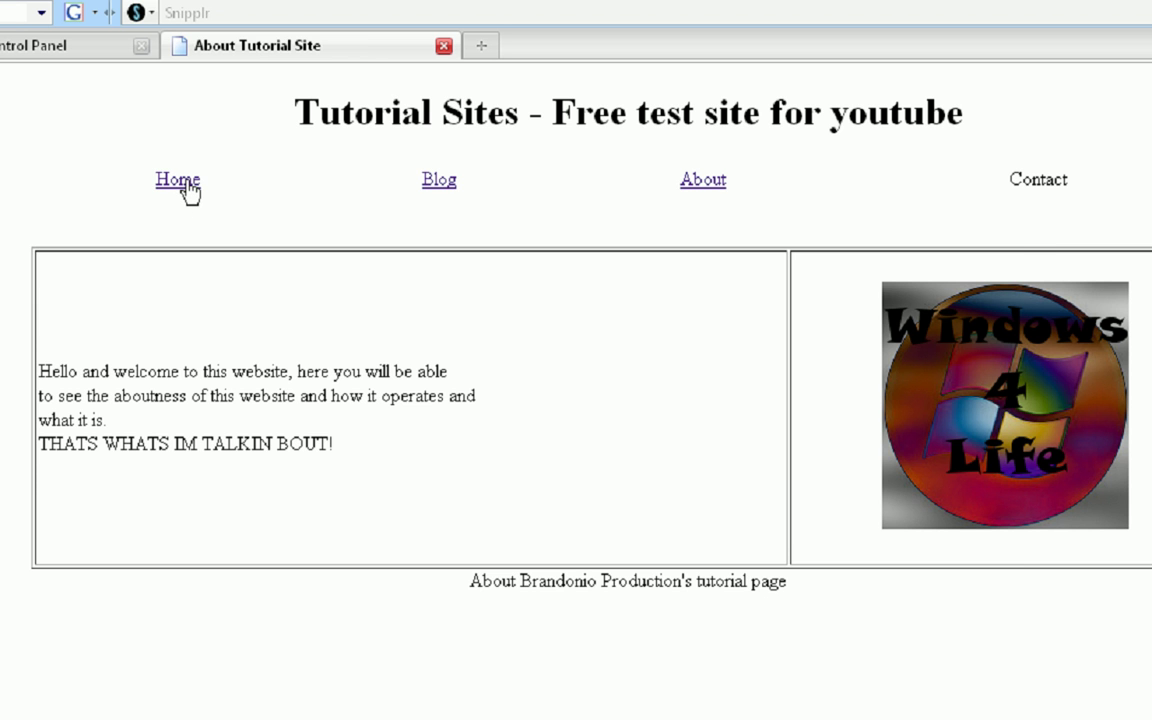
- Open the home page, confirm its Blog link reaches the Tutorial Sites Blog, and return home
click(180, 181)
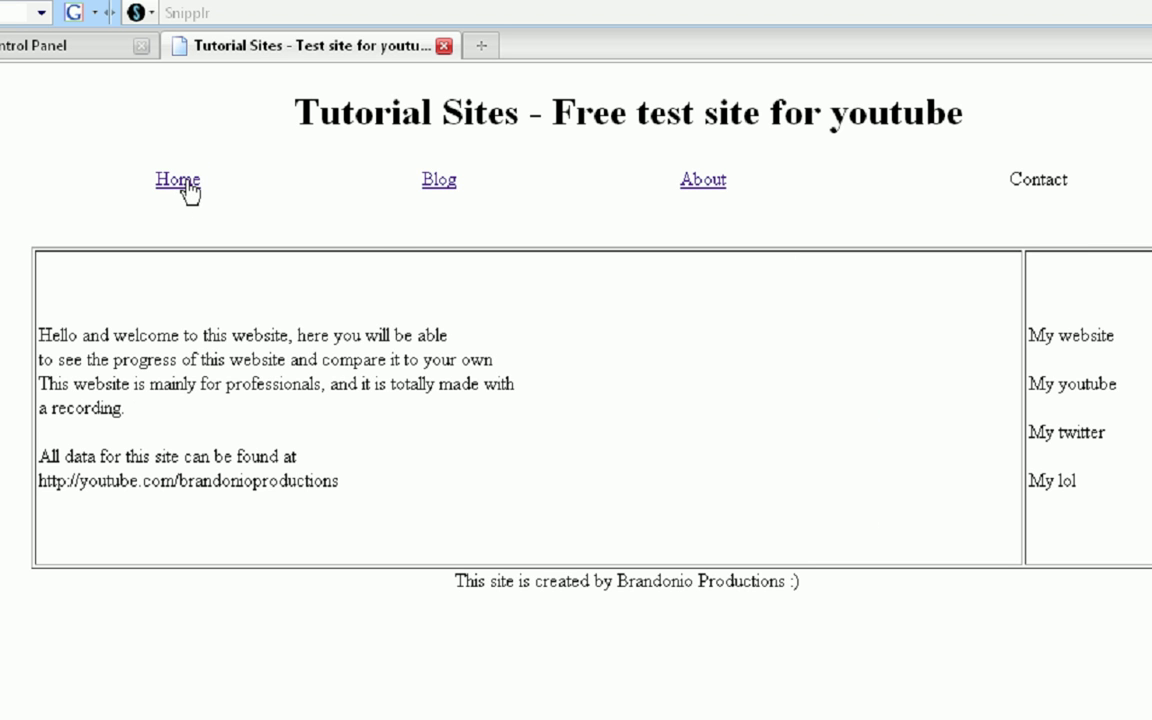
click(445, 188)
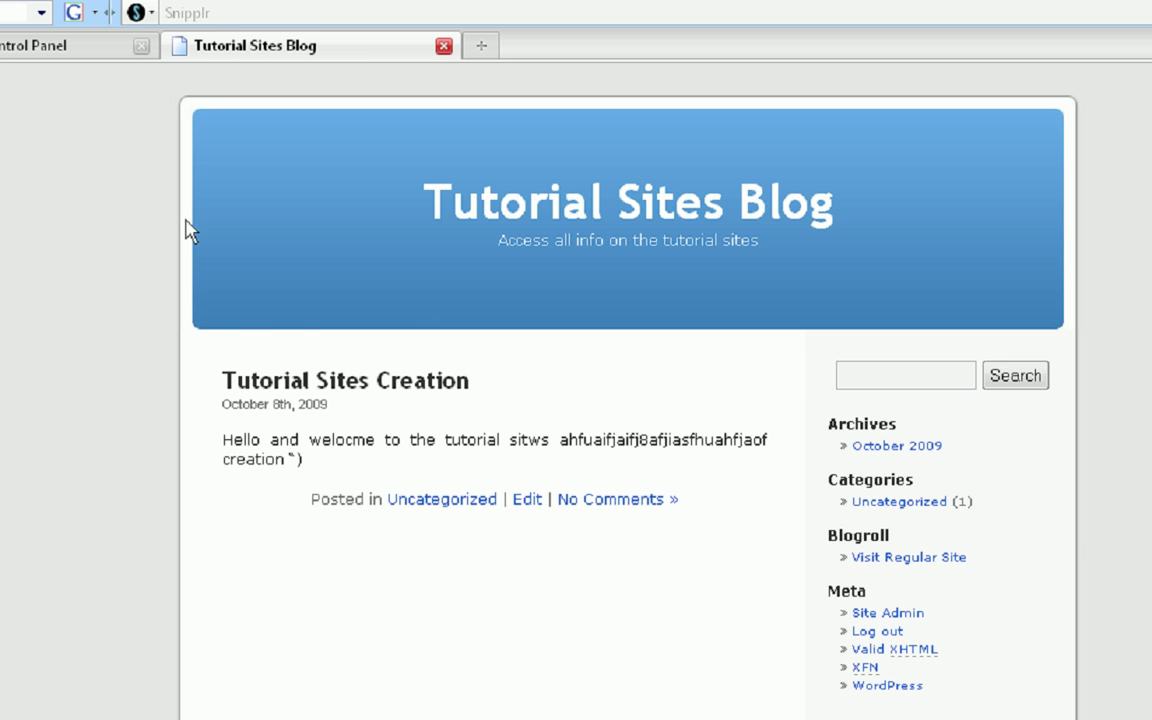
key(alt+Left)
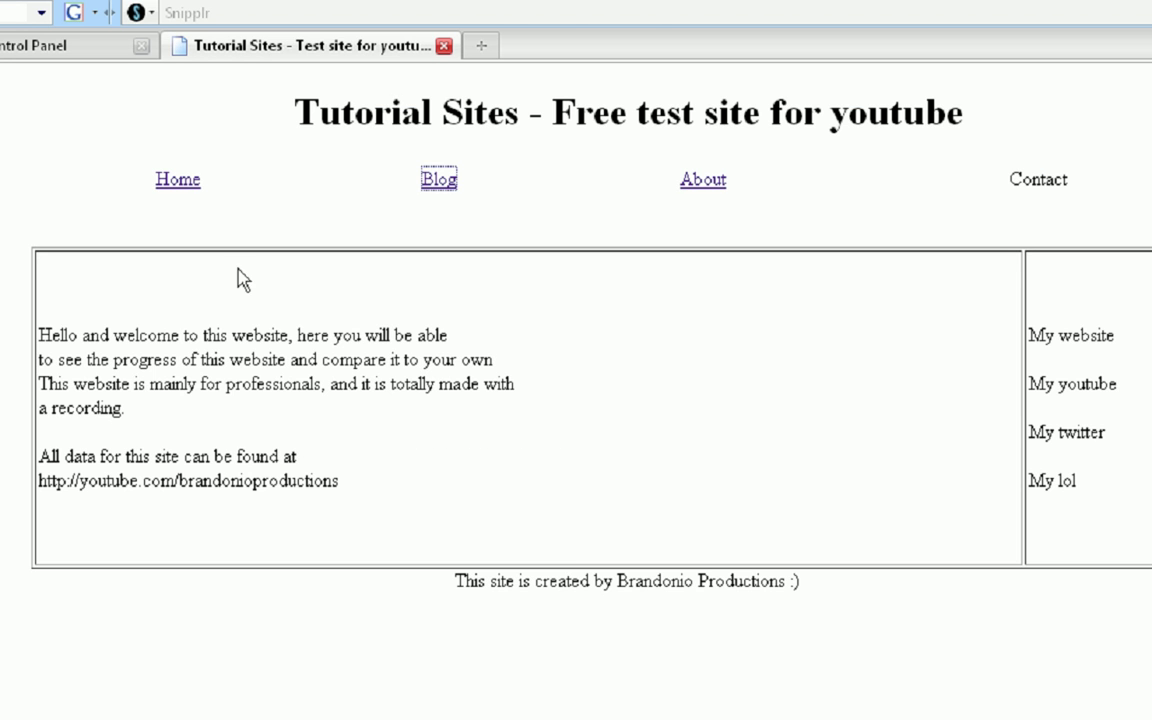